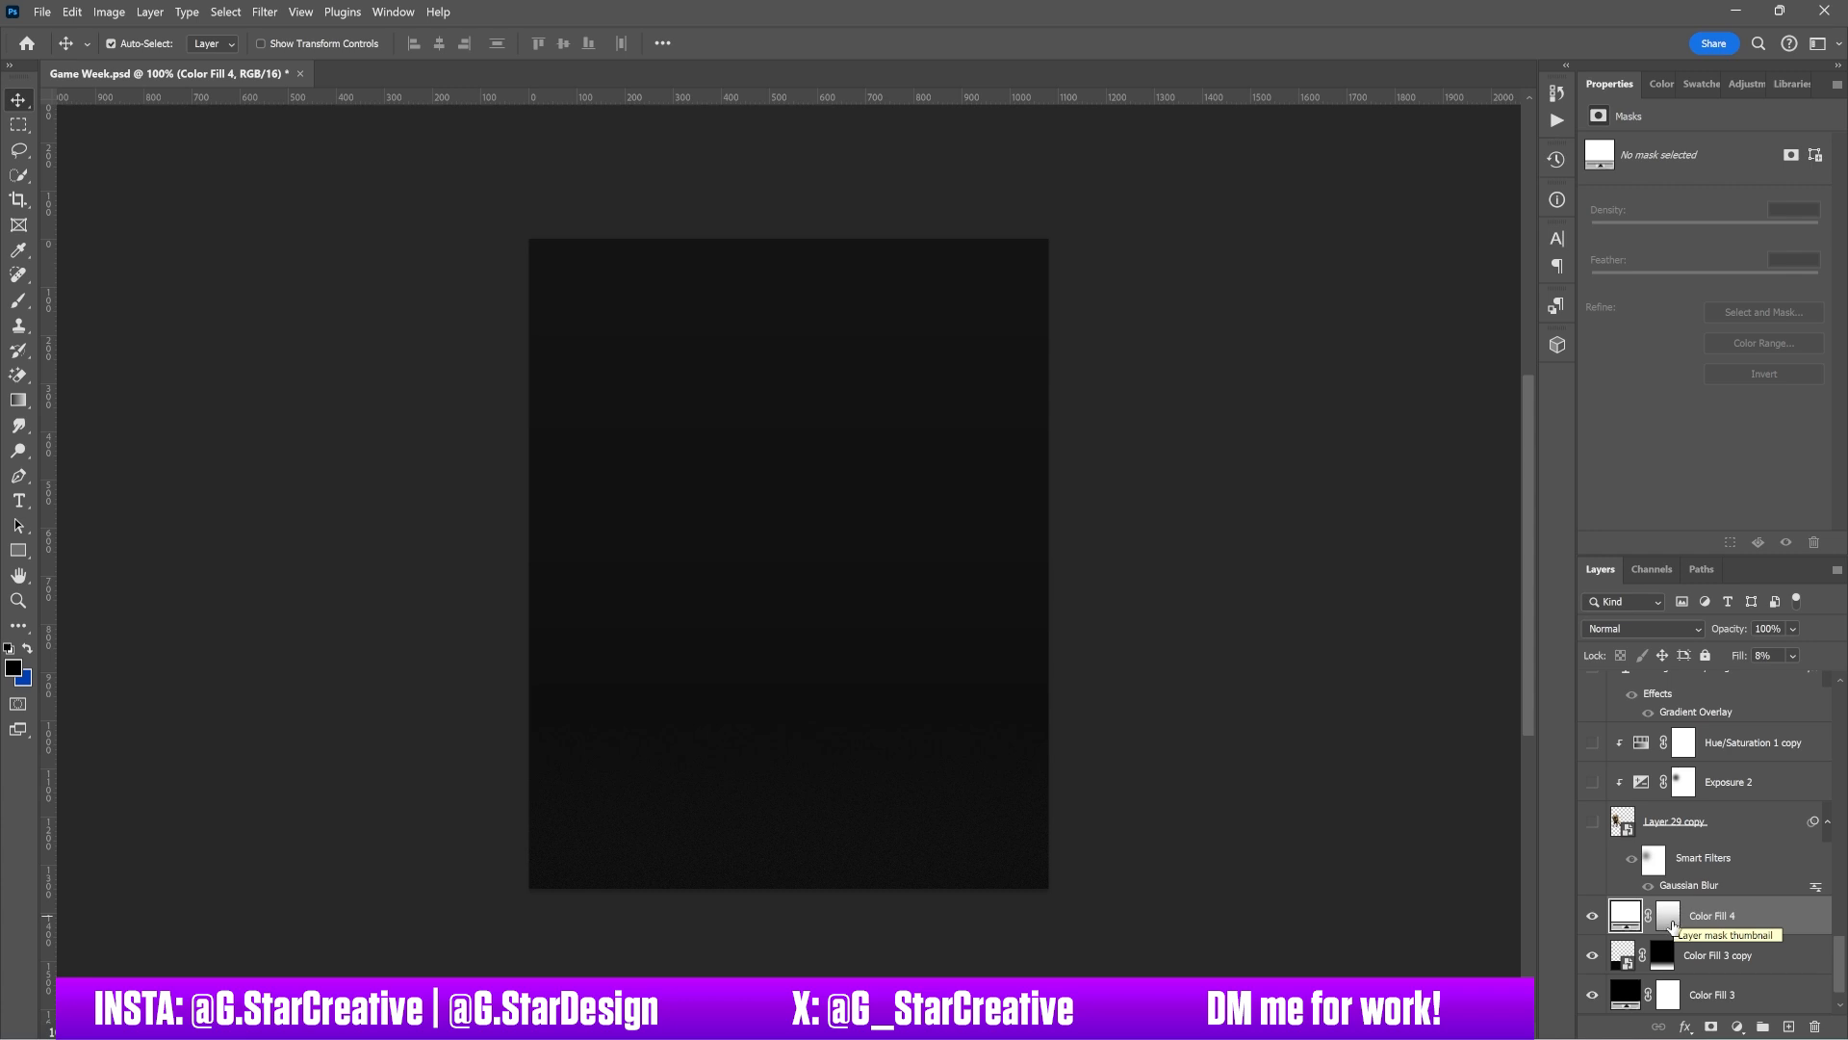
Step: Show the Layer 29 copy lion, compare it with and without its smart filter, and inspect the Gaussian Blur settings
{"action": "left_click", "coordinate": [1592, 825]}
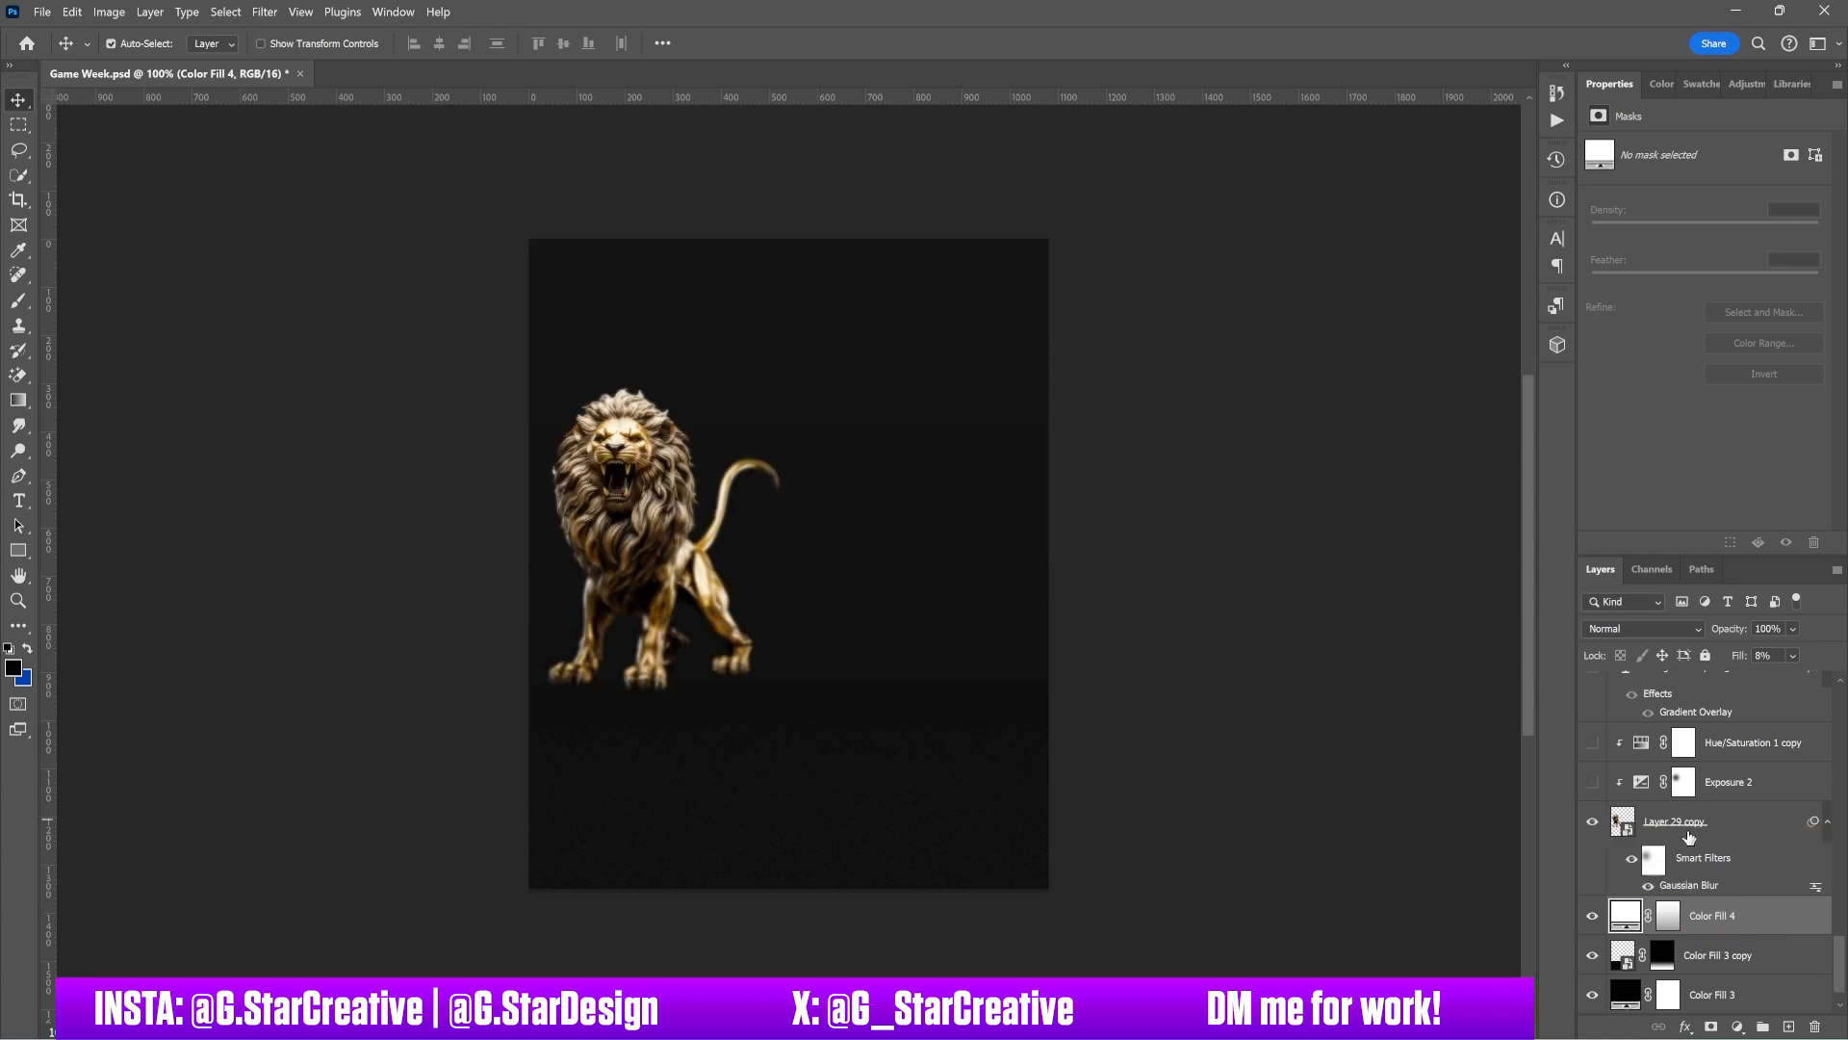
{"action": "left_click", "coordinate": [1696, 839]}
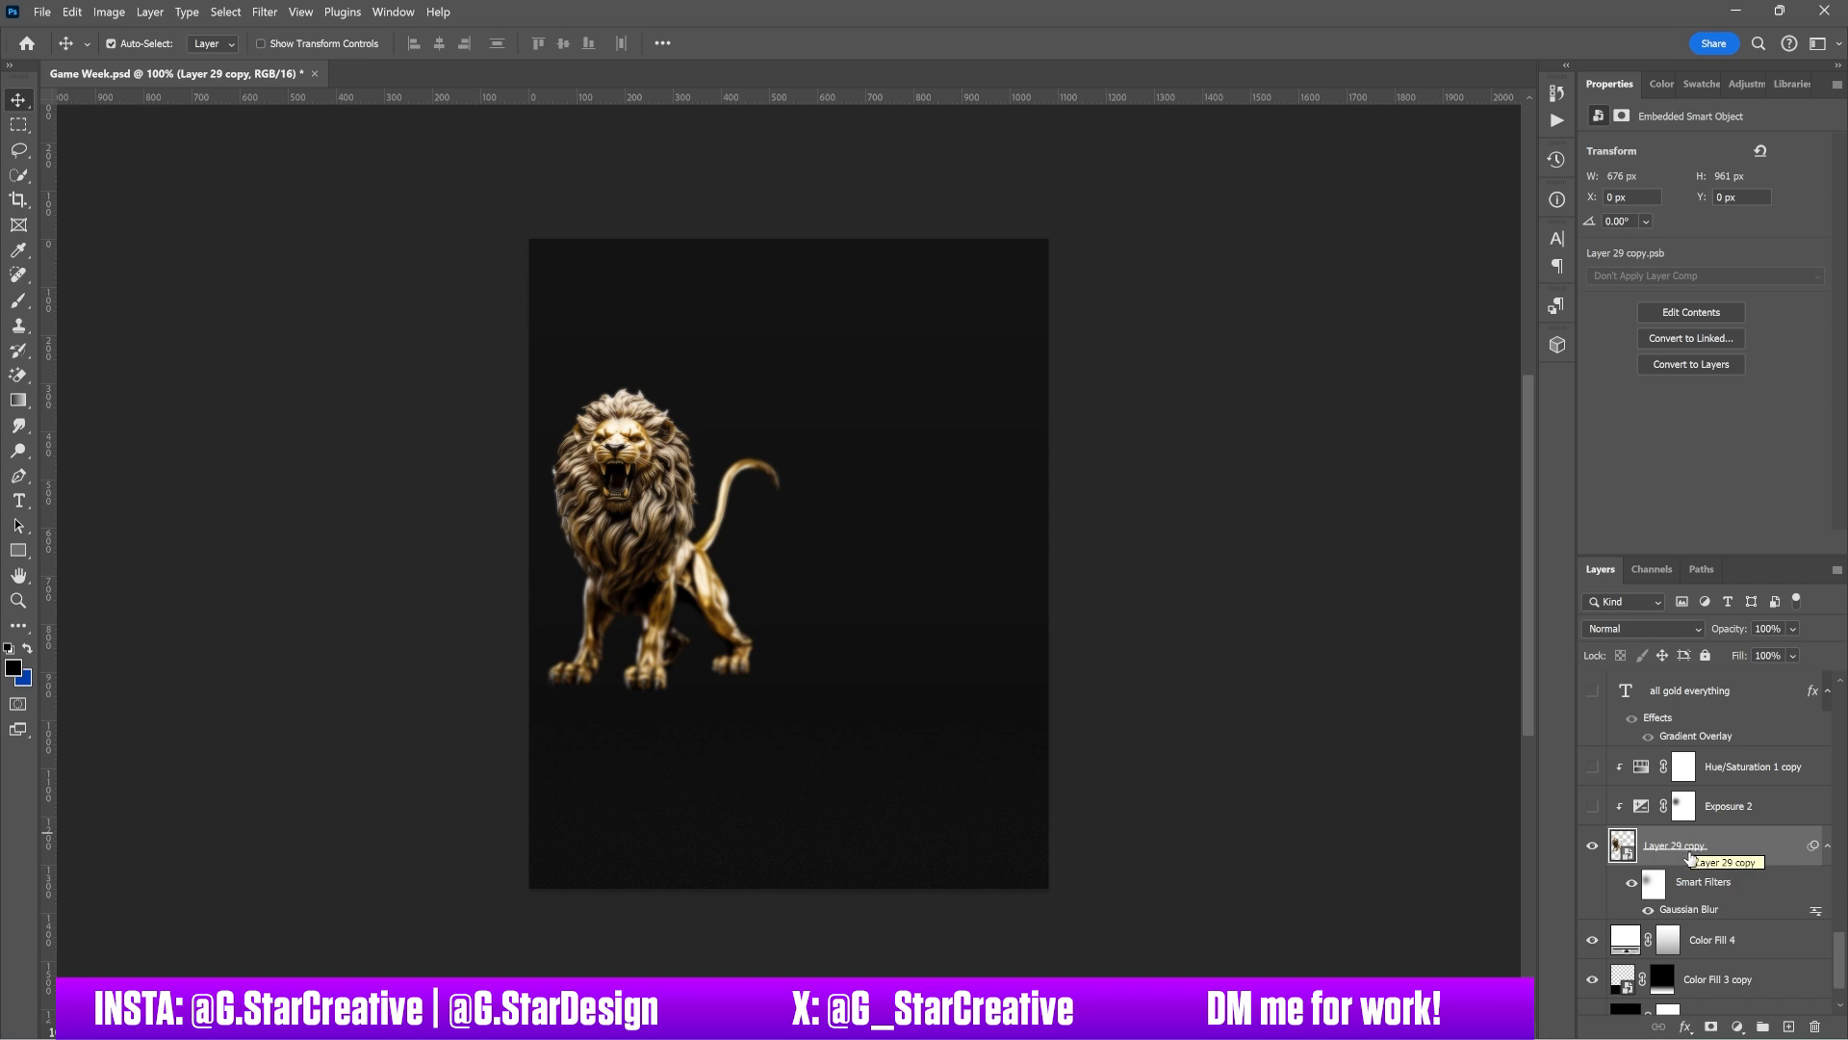
{"action": "left_click", "coordinate": [1634, 882]}
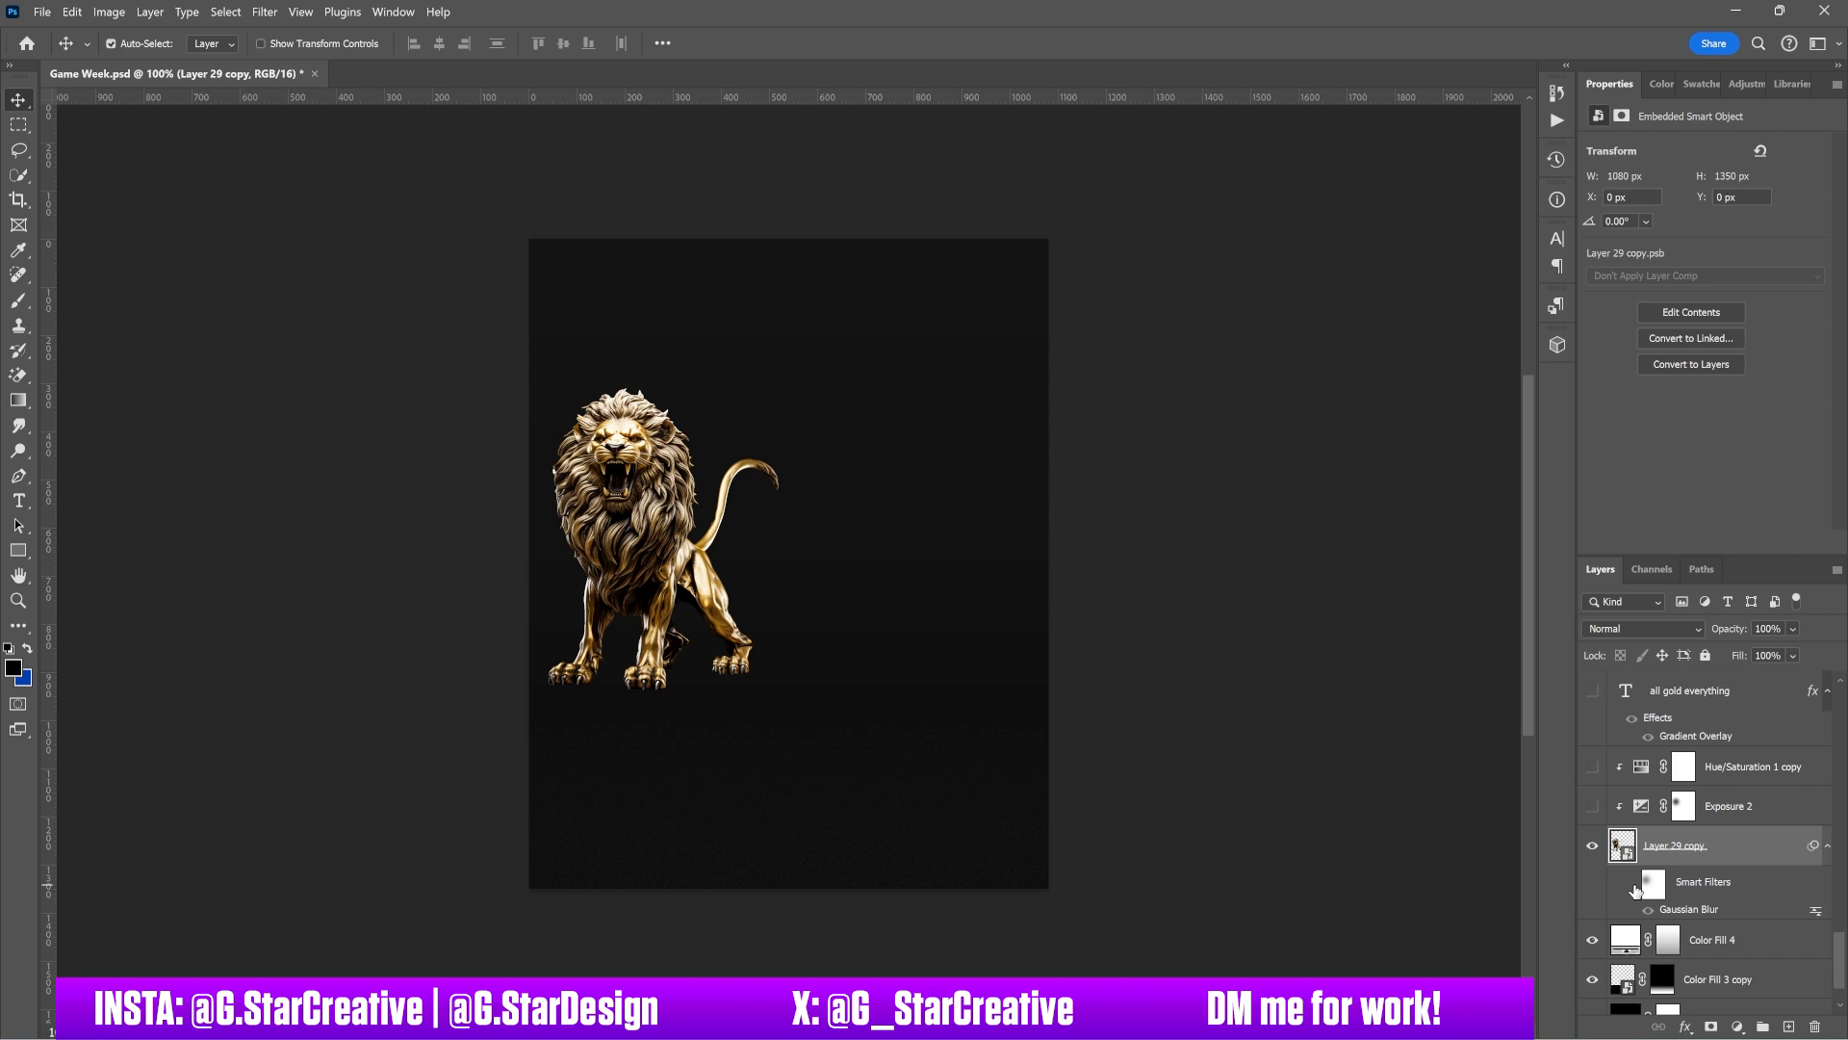
{"action": "left_click", "coordinate": [1633, 886]}
{"action": "left_click", "coordinate": [1653, 893]}
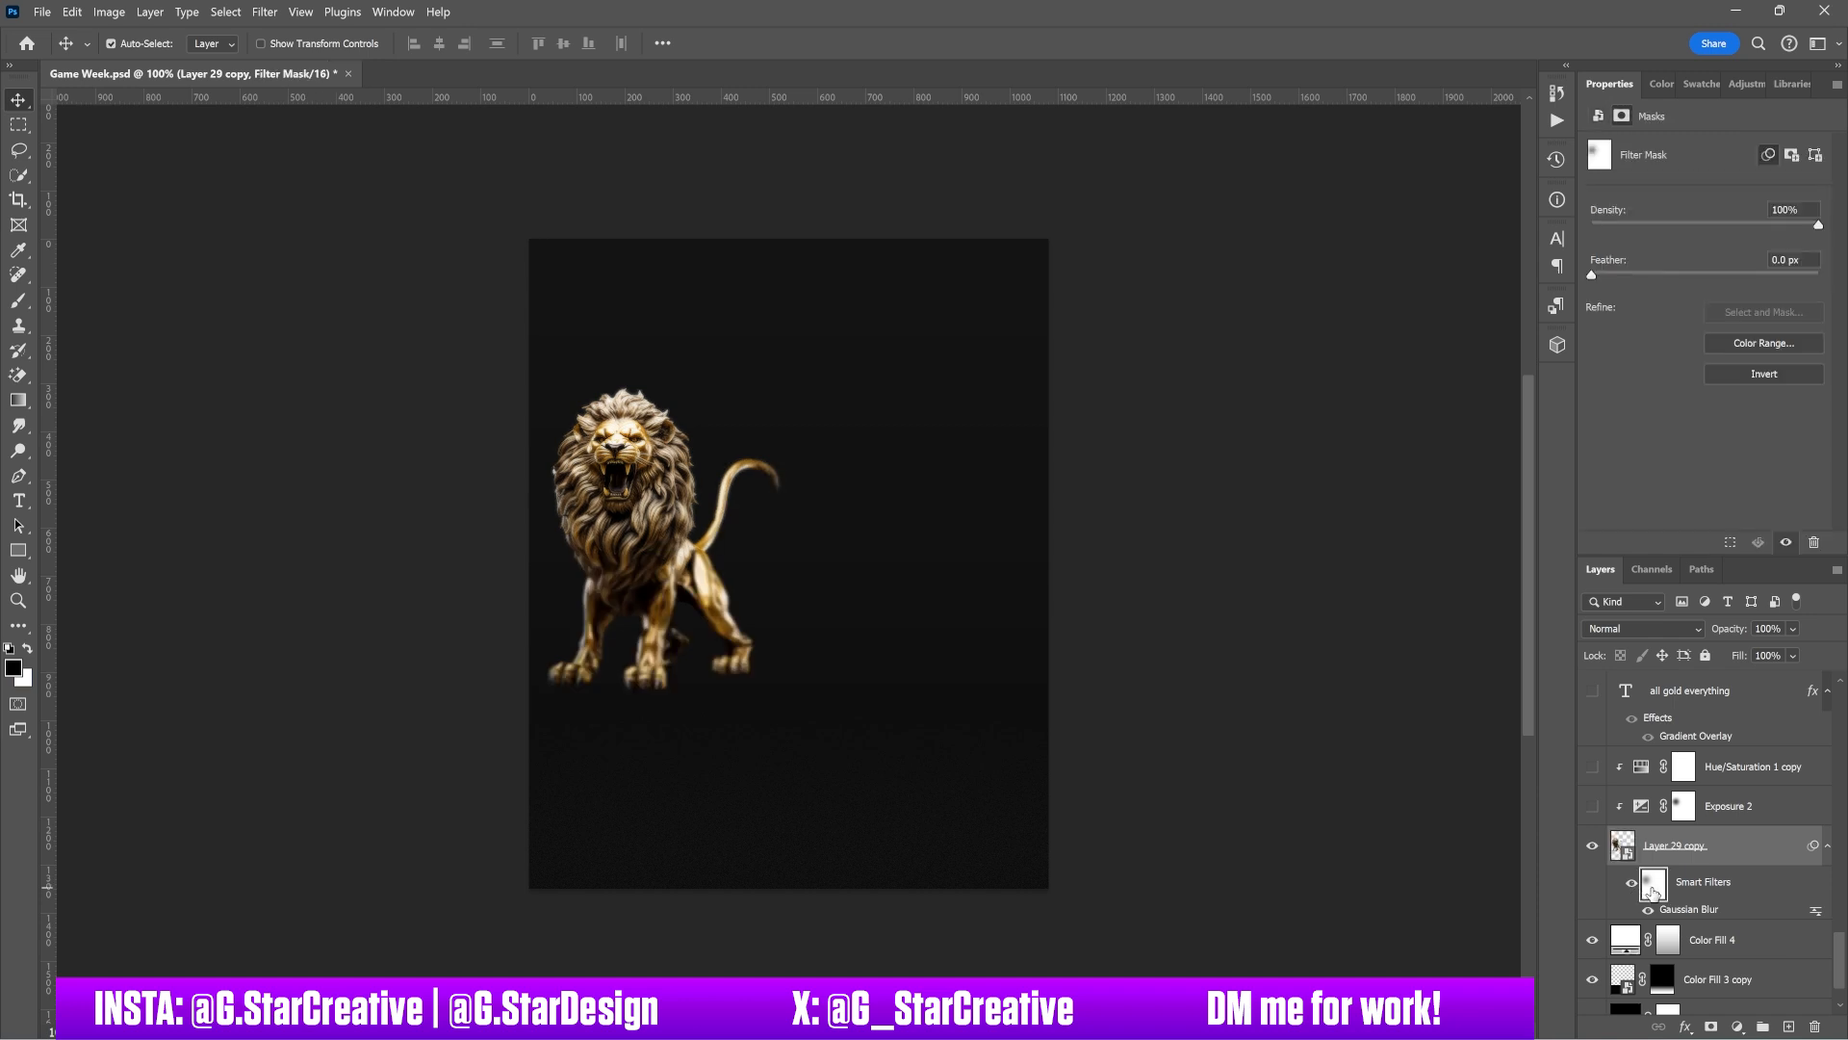
{"action": "double_click", "coordinate": [1691, 910]}
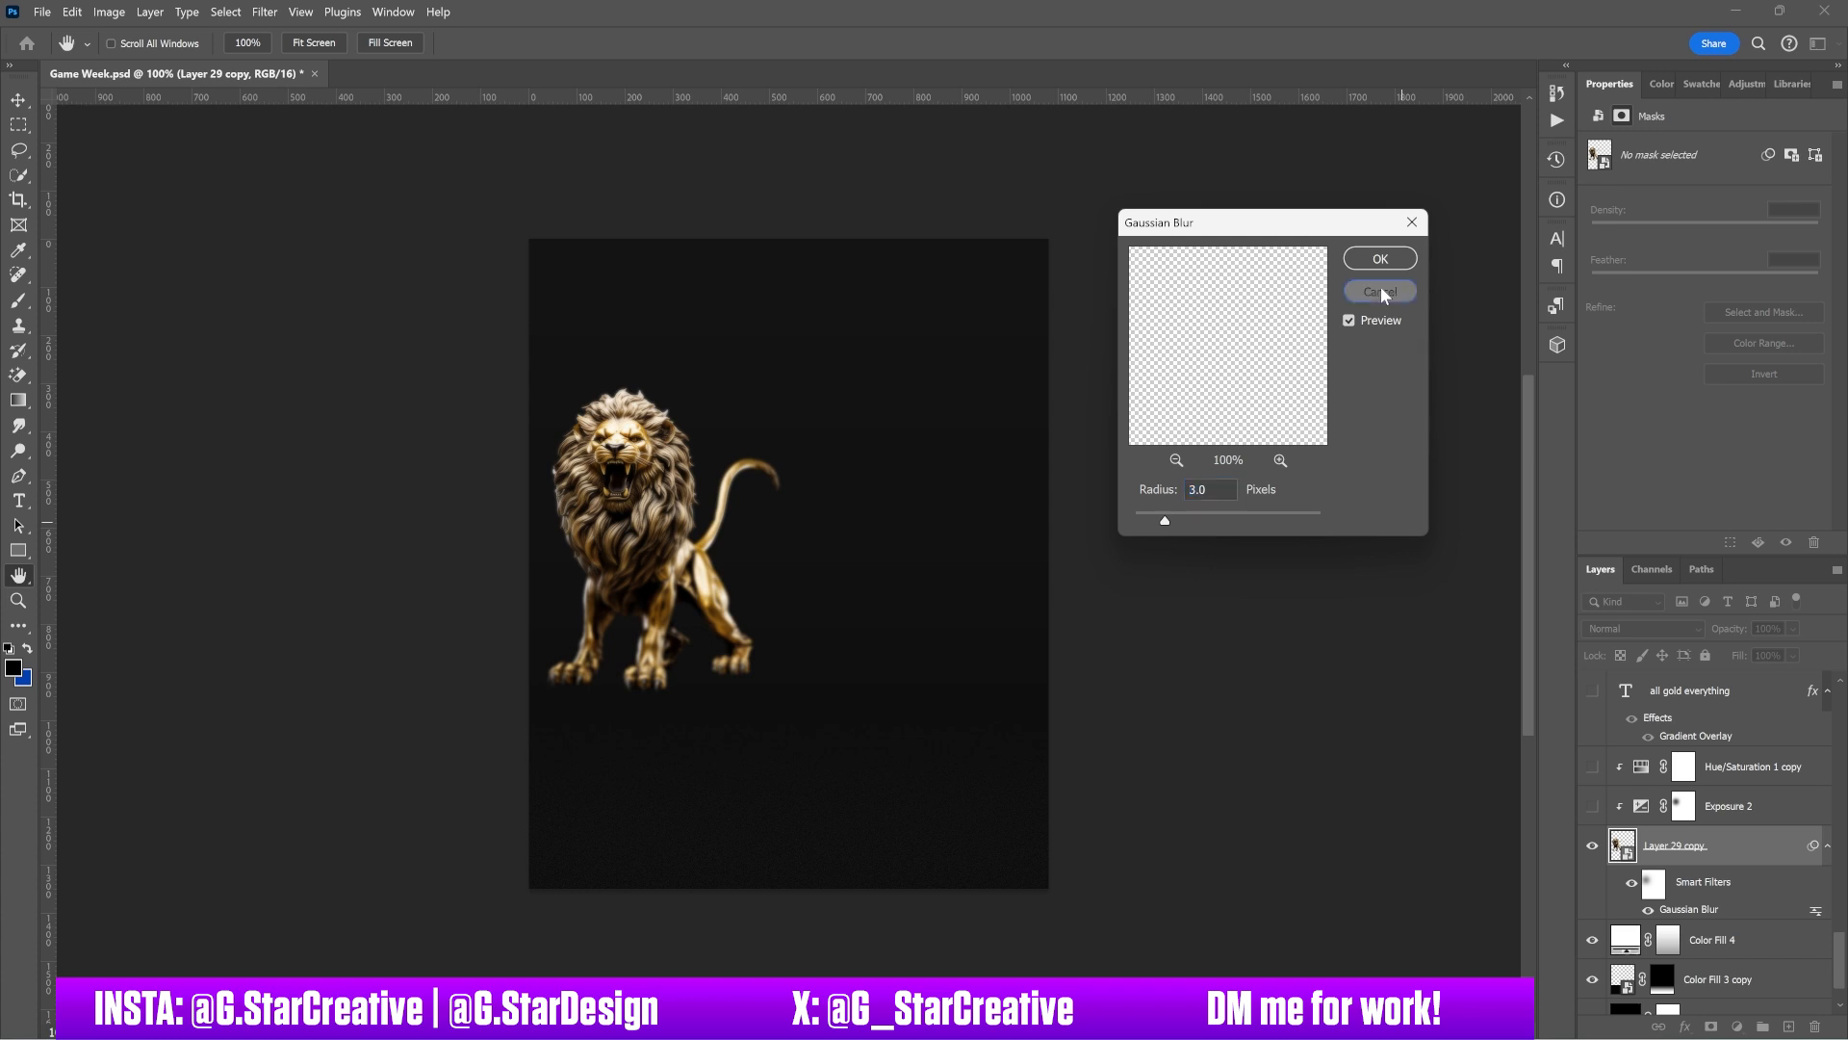
{"action": "left_click", "coordinate": [1380, 290]}
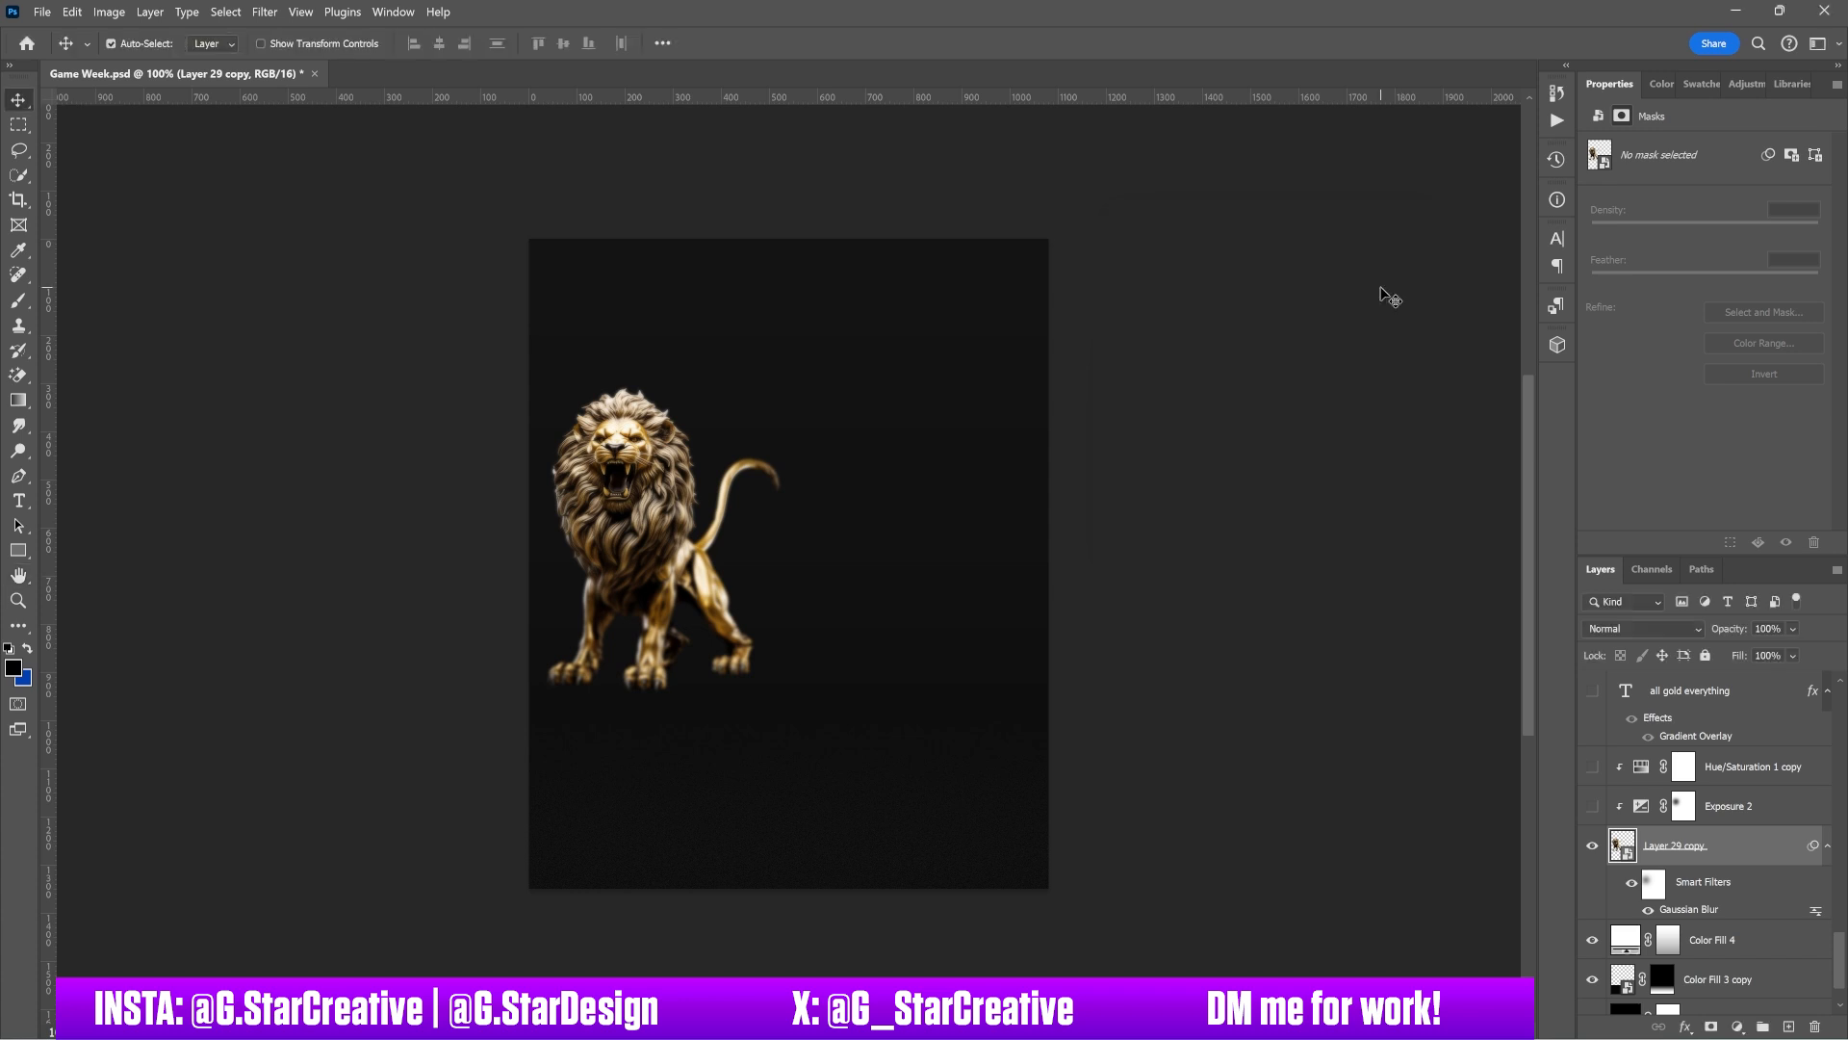
Step: Show the Exposure 2 adjustment on the back lion, view its settings, and compare the lion with and without it
{"action": "left_click", "coordinate": [1593, 808]}
{"action": "left_click", "coordinate": [1738, 807]}
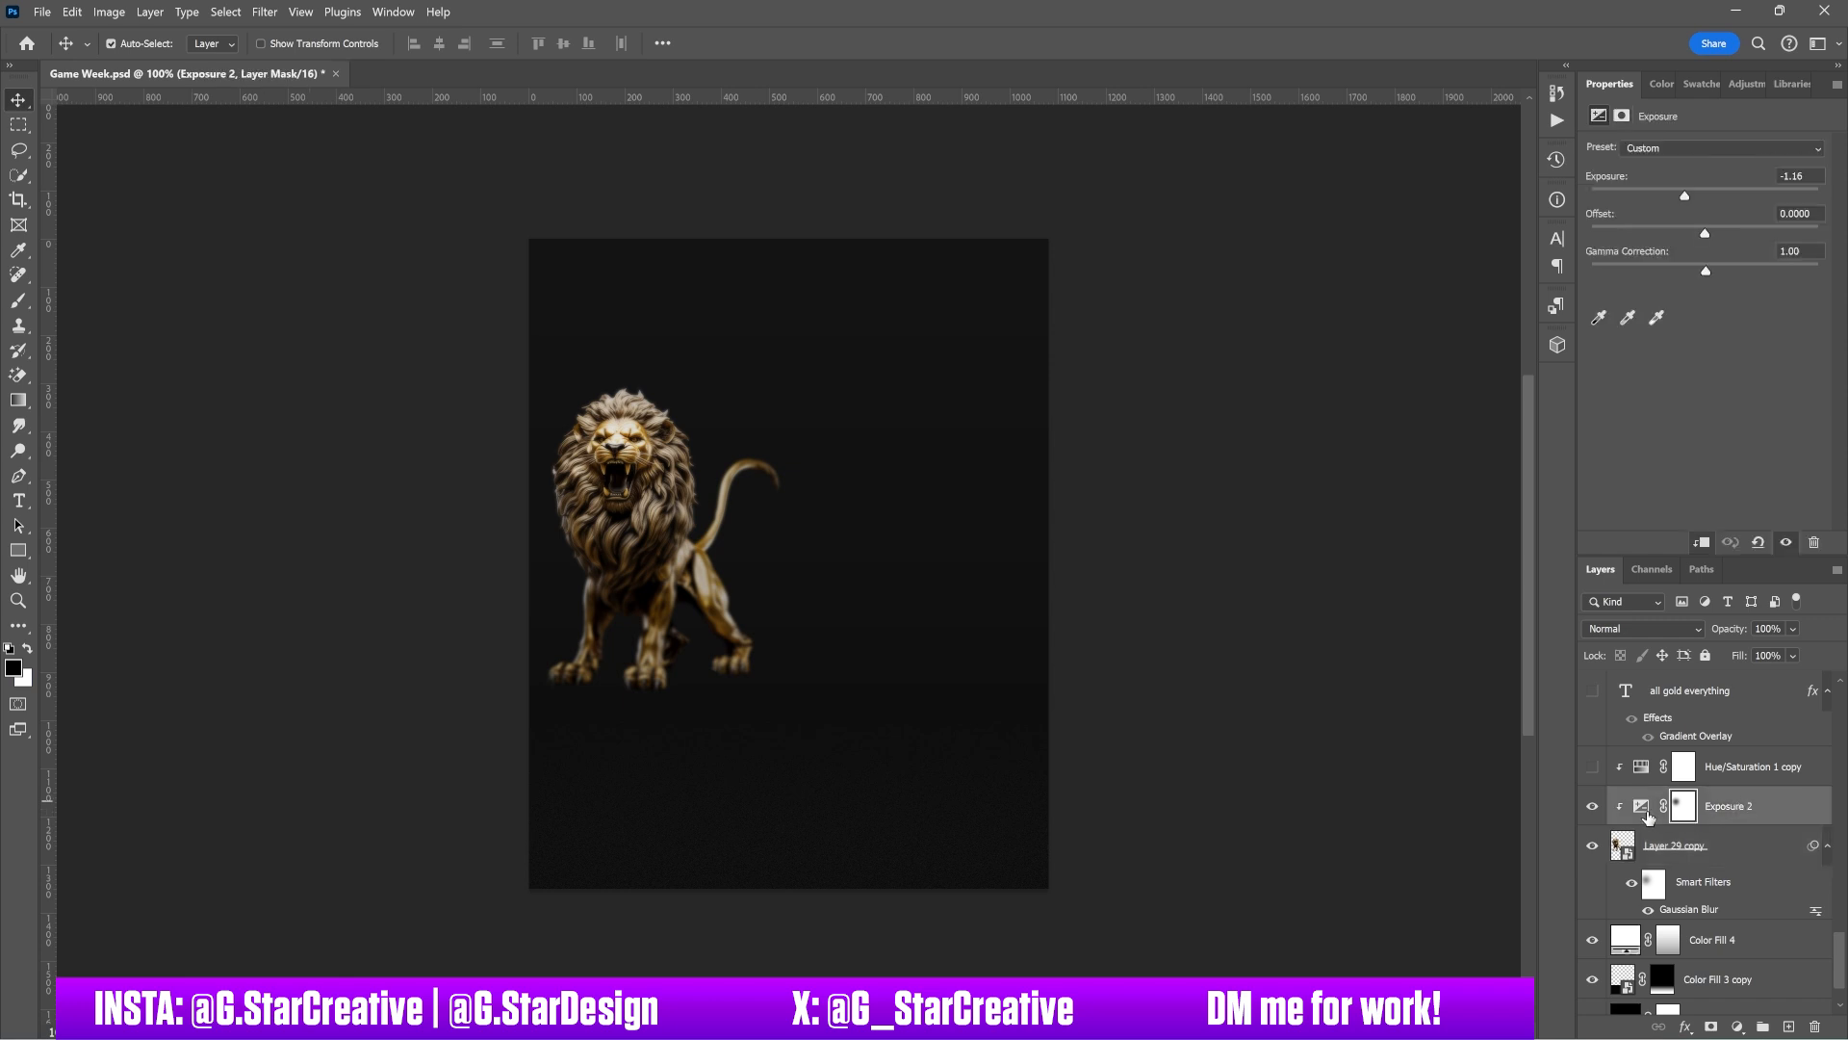
{"action": "left_click", "coordinate": [1594, 809]}
{"action": "left_click", "coordinate": [1593, 809]}
{"action": "left_click", "coordinate": [1594, 809]}
{"action": "left_click", "coordinate": [1593, 809]}
Step: Show the Hue/Saturation 1 copy adjustment on the back lion and view its settings
{"action": "left_click", "coordinate": [1593, 767]}
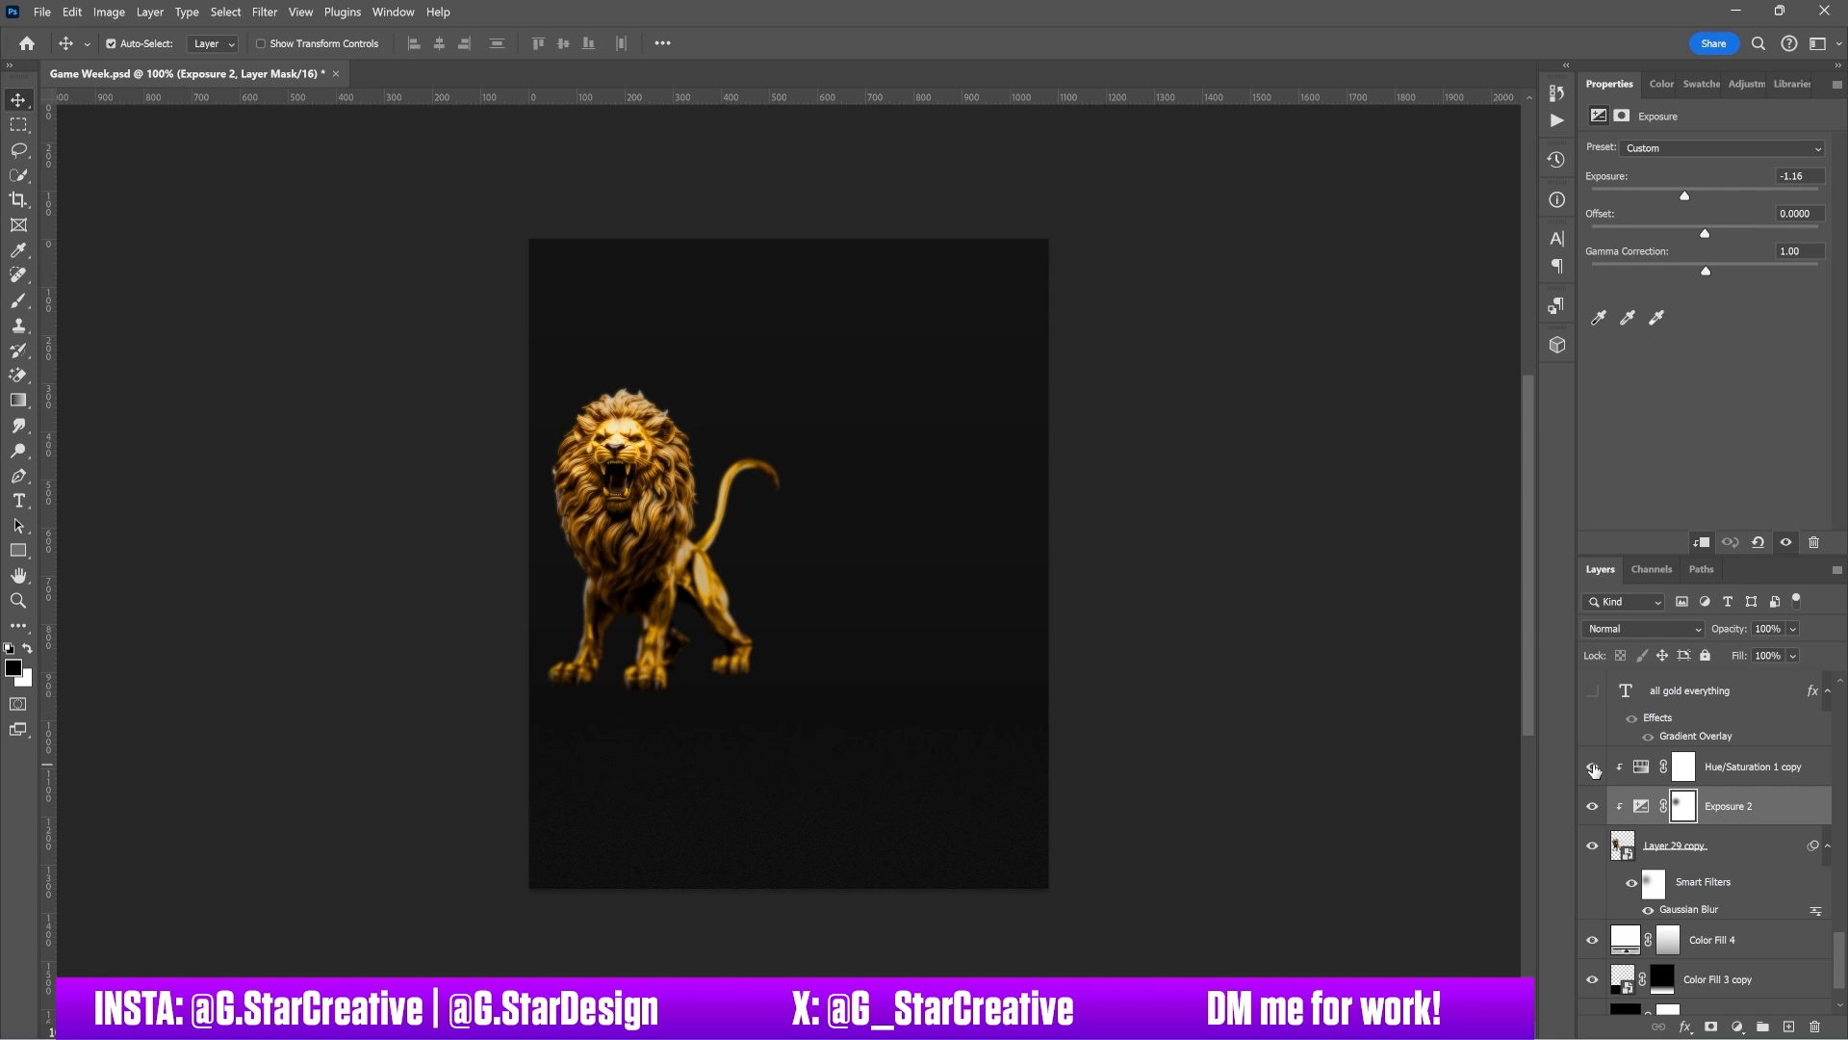
{"action": "left_click", "coordinate": [1710, 774]}
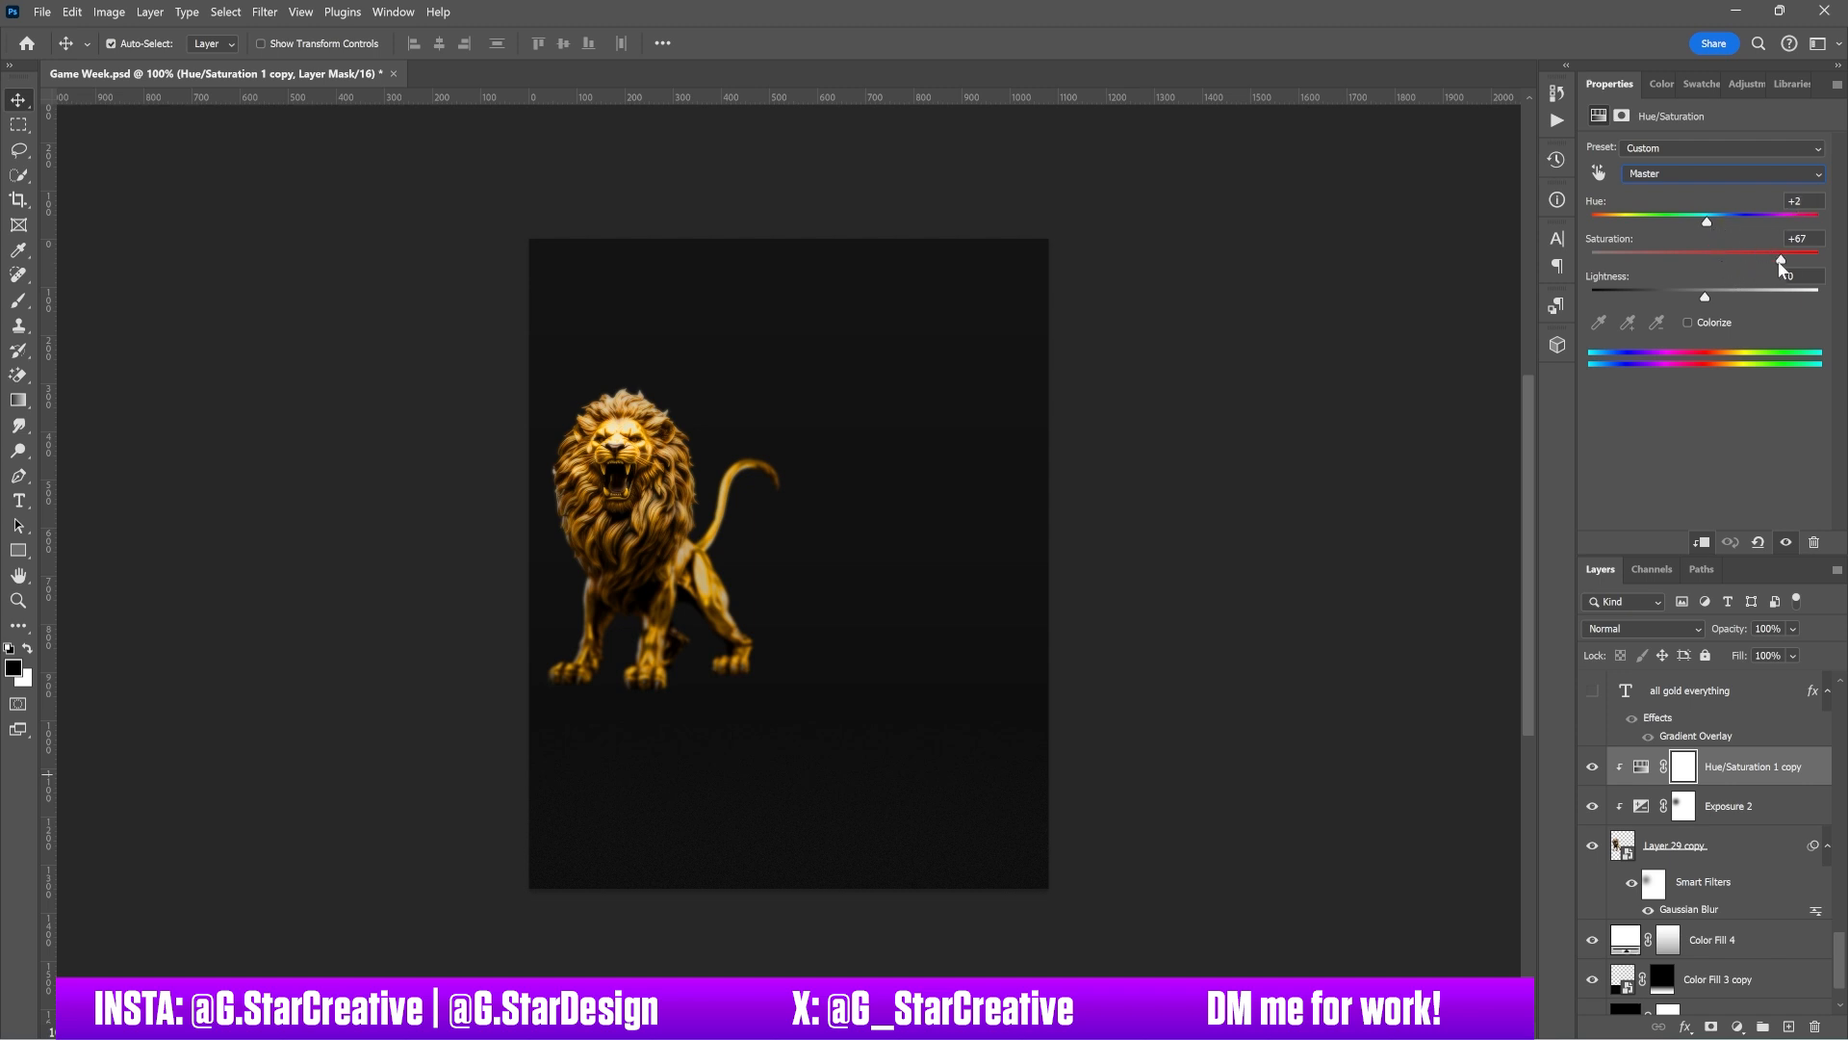
Step: Show the "all gold everything" text layer, compare it with and without its effects, and inspect its layer style settings
{"action": "scroll", "coordinate": [1670, 782], "scroll_direction": "up", "scroll_amount": 1}
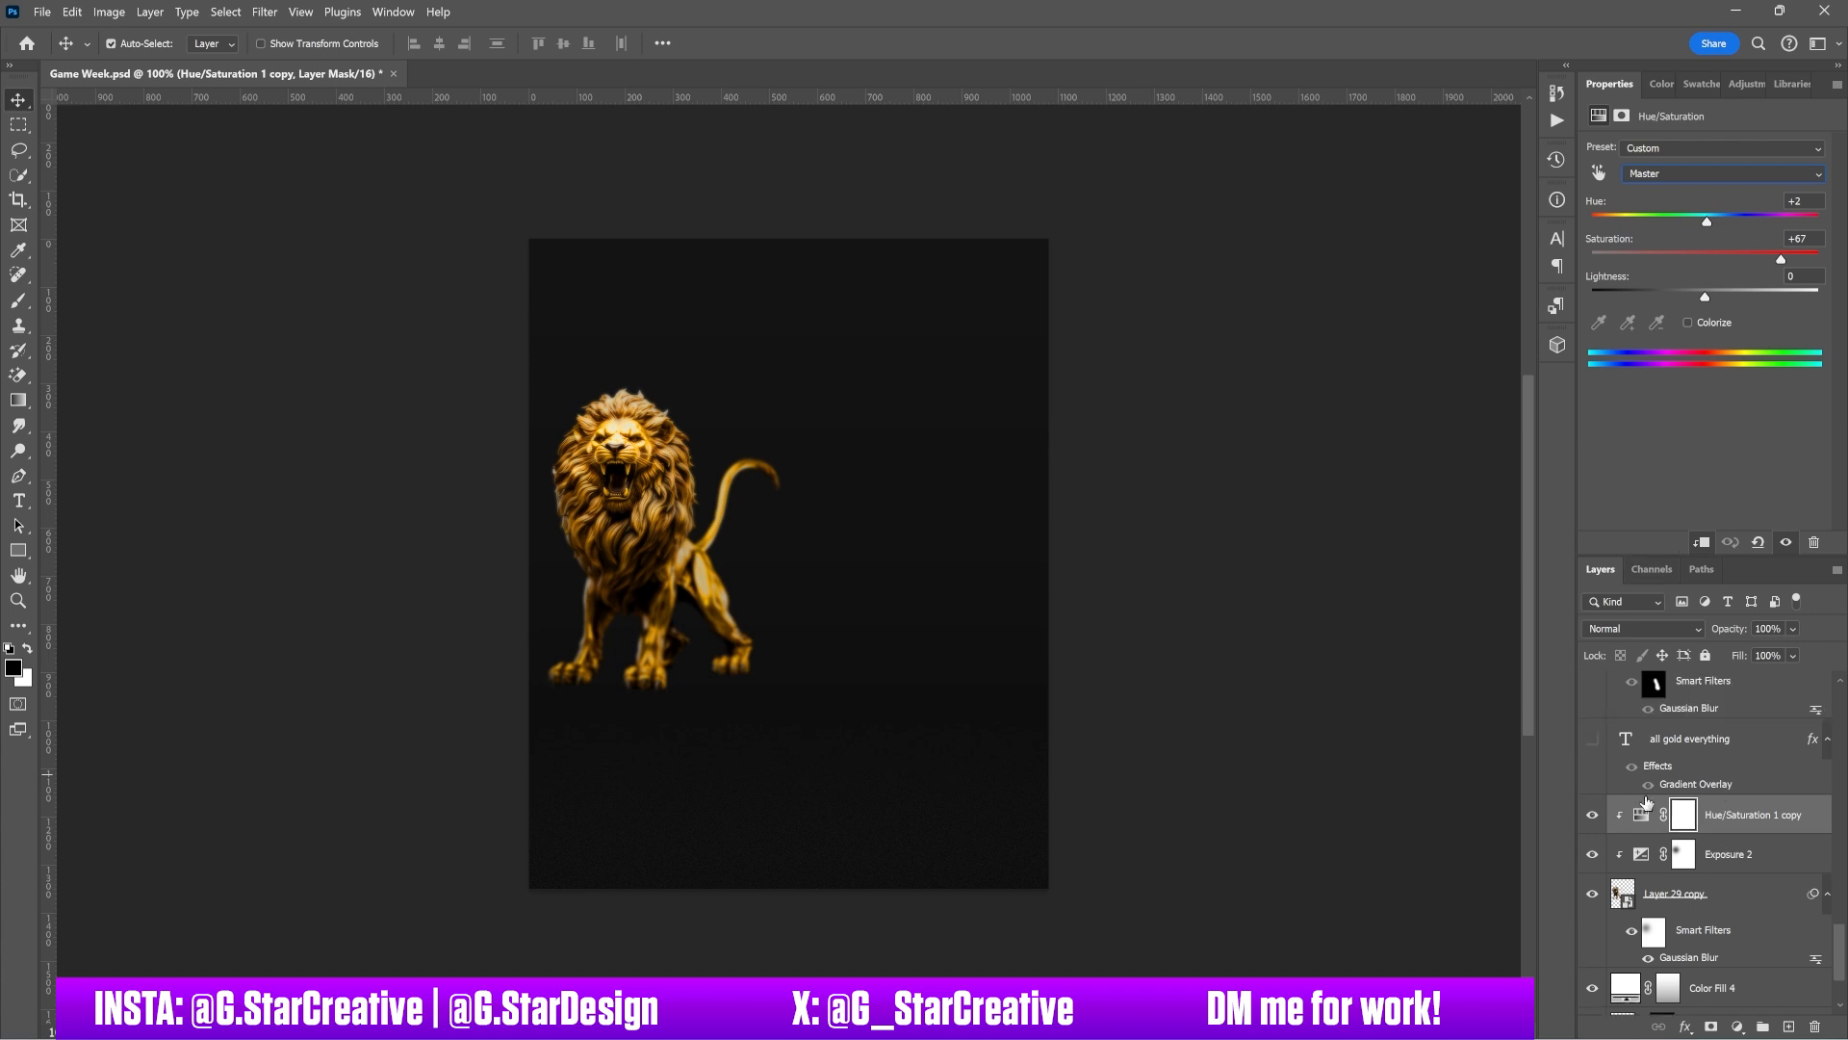
{"action": "left_click", "coordinate": [1595, 739]}
{"action": "left_click", "coordinate": [1690, 740]}
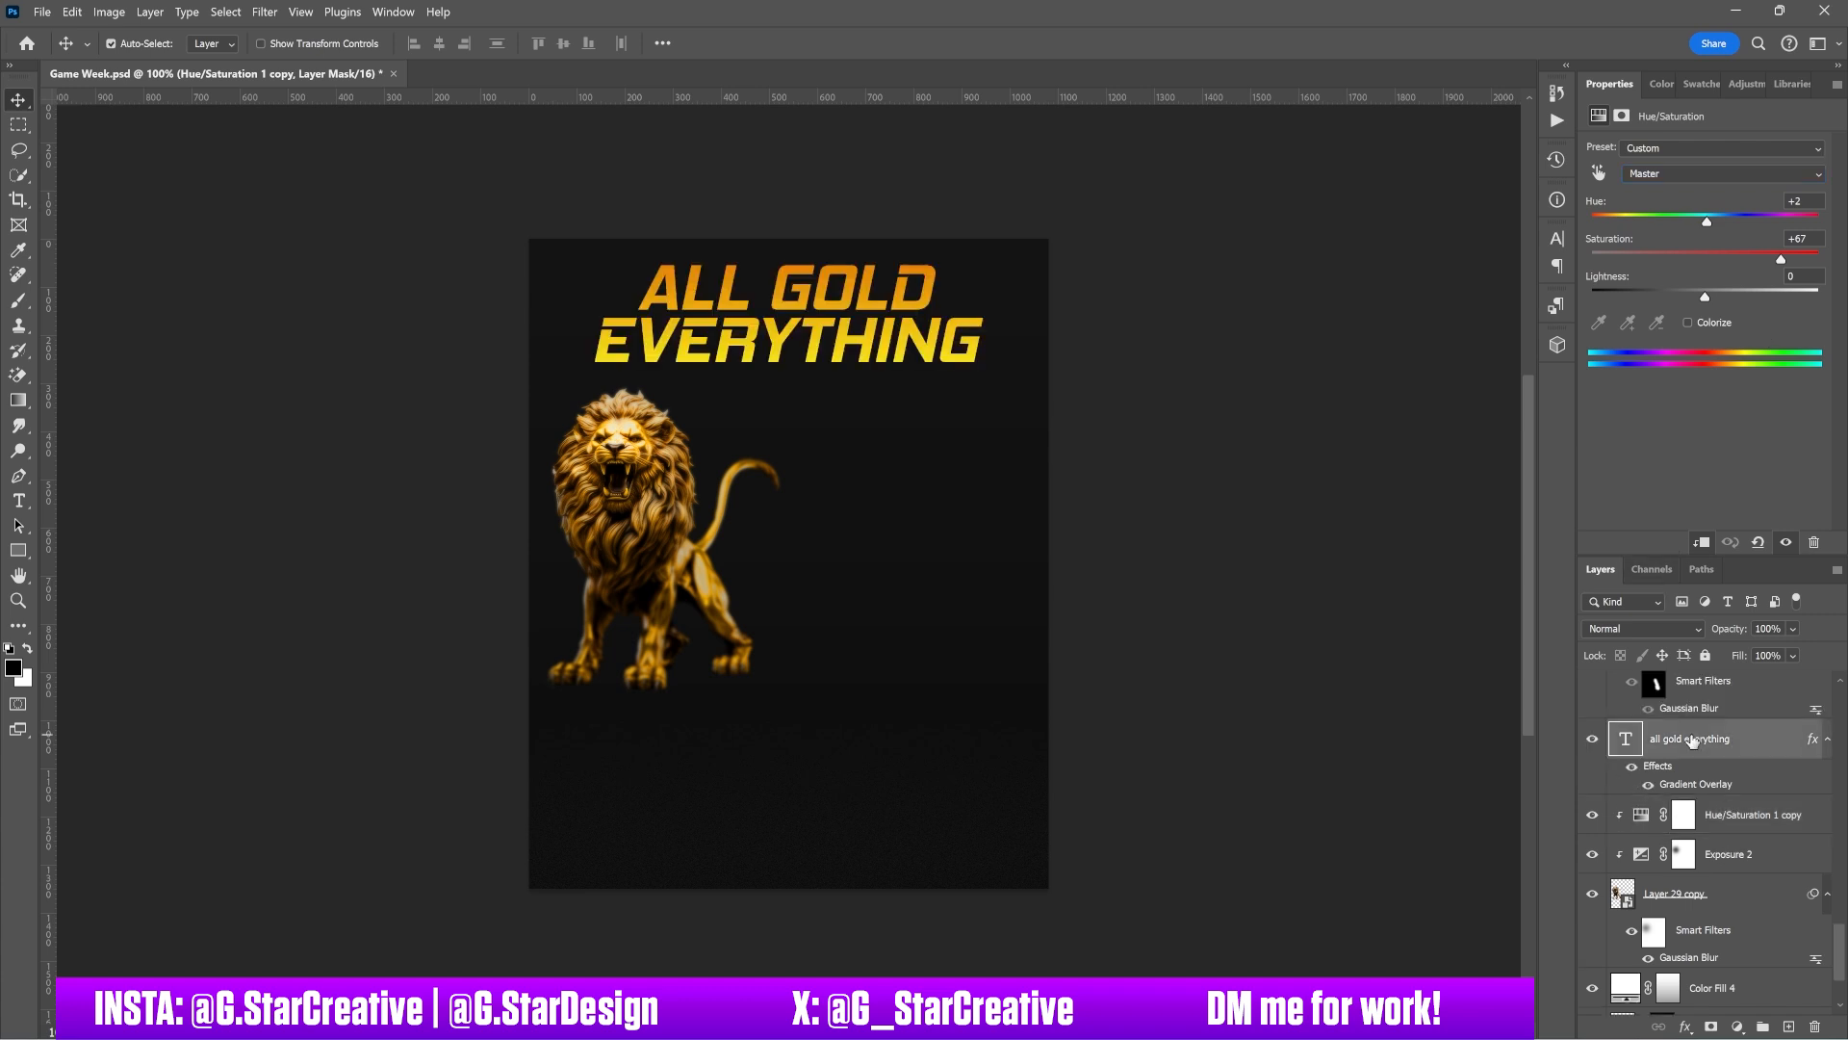
{"action": "scroll", "coordinate": [1723, 774], "scroll_direction": "up", "scroll_amount": 2}
{"action": "left_click", "coordinate": [1631, 864]}
{"action": "left_click", "coordinate": [1632, 863]}
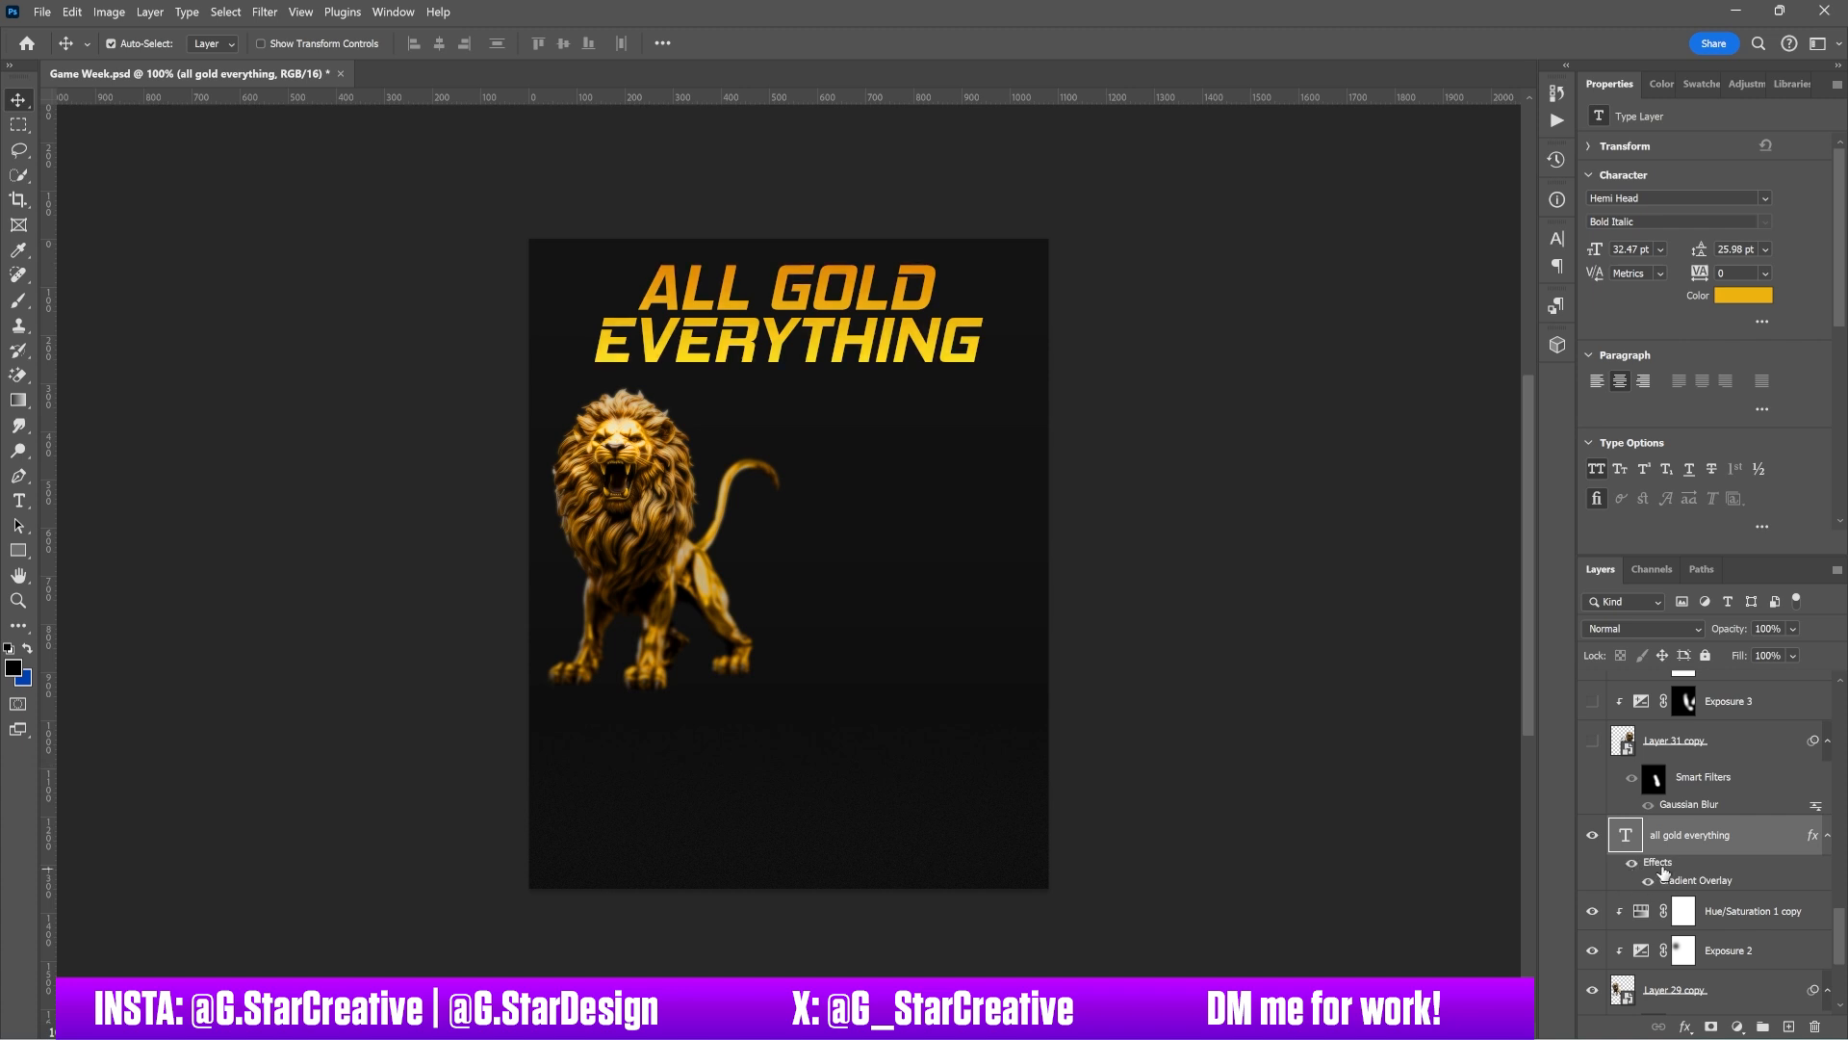
{"action": "double_click", "coordinate": [1662, 872]}
{"action": "left_click", "coordinate": [1180, 712]}
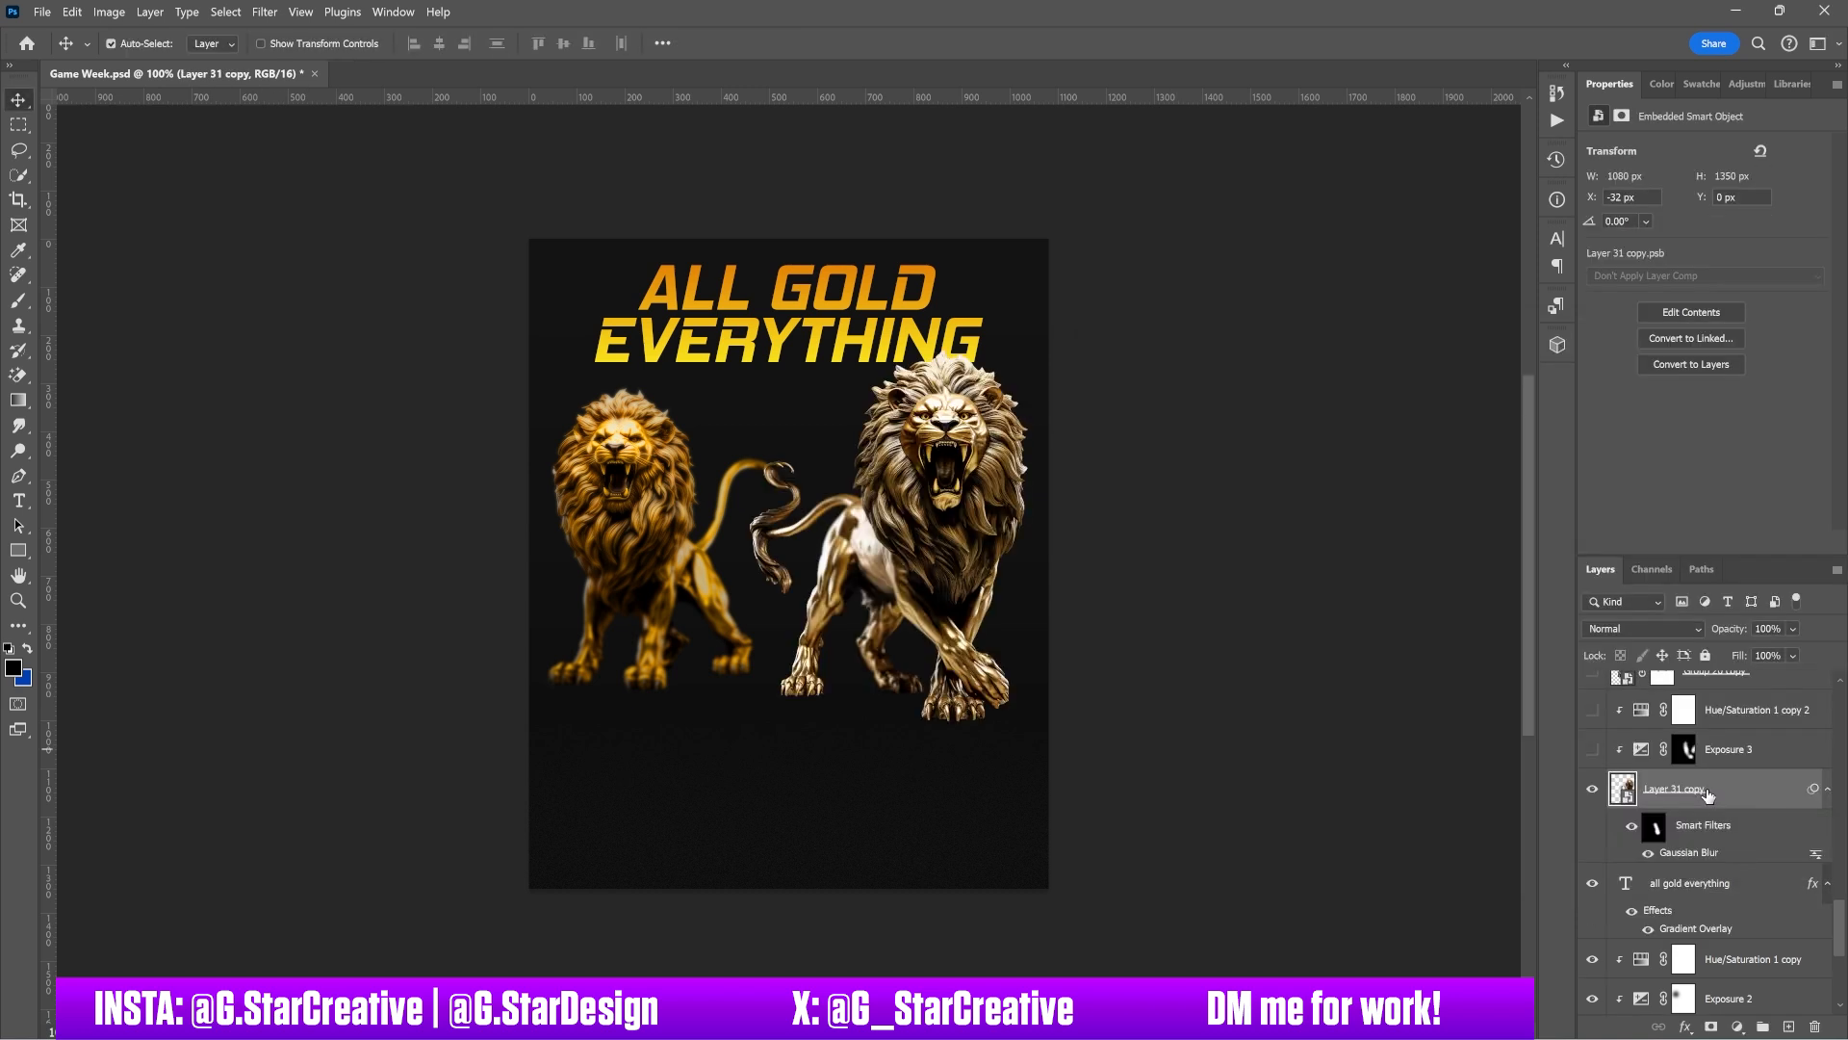
Step: Check the smart filter on the Layer 31 copy lion, then show its Exposure 3 adjustment and view the settings
{"action": "left_click", "coordinate": [1633, 828]}
{"action": "left_click", "coordinate": [1592, 750]}
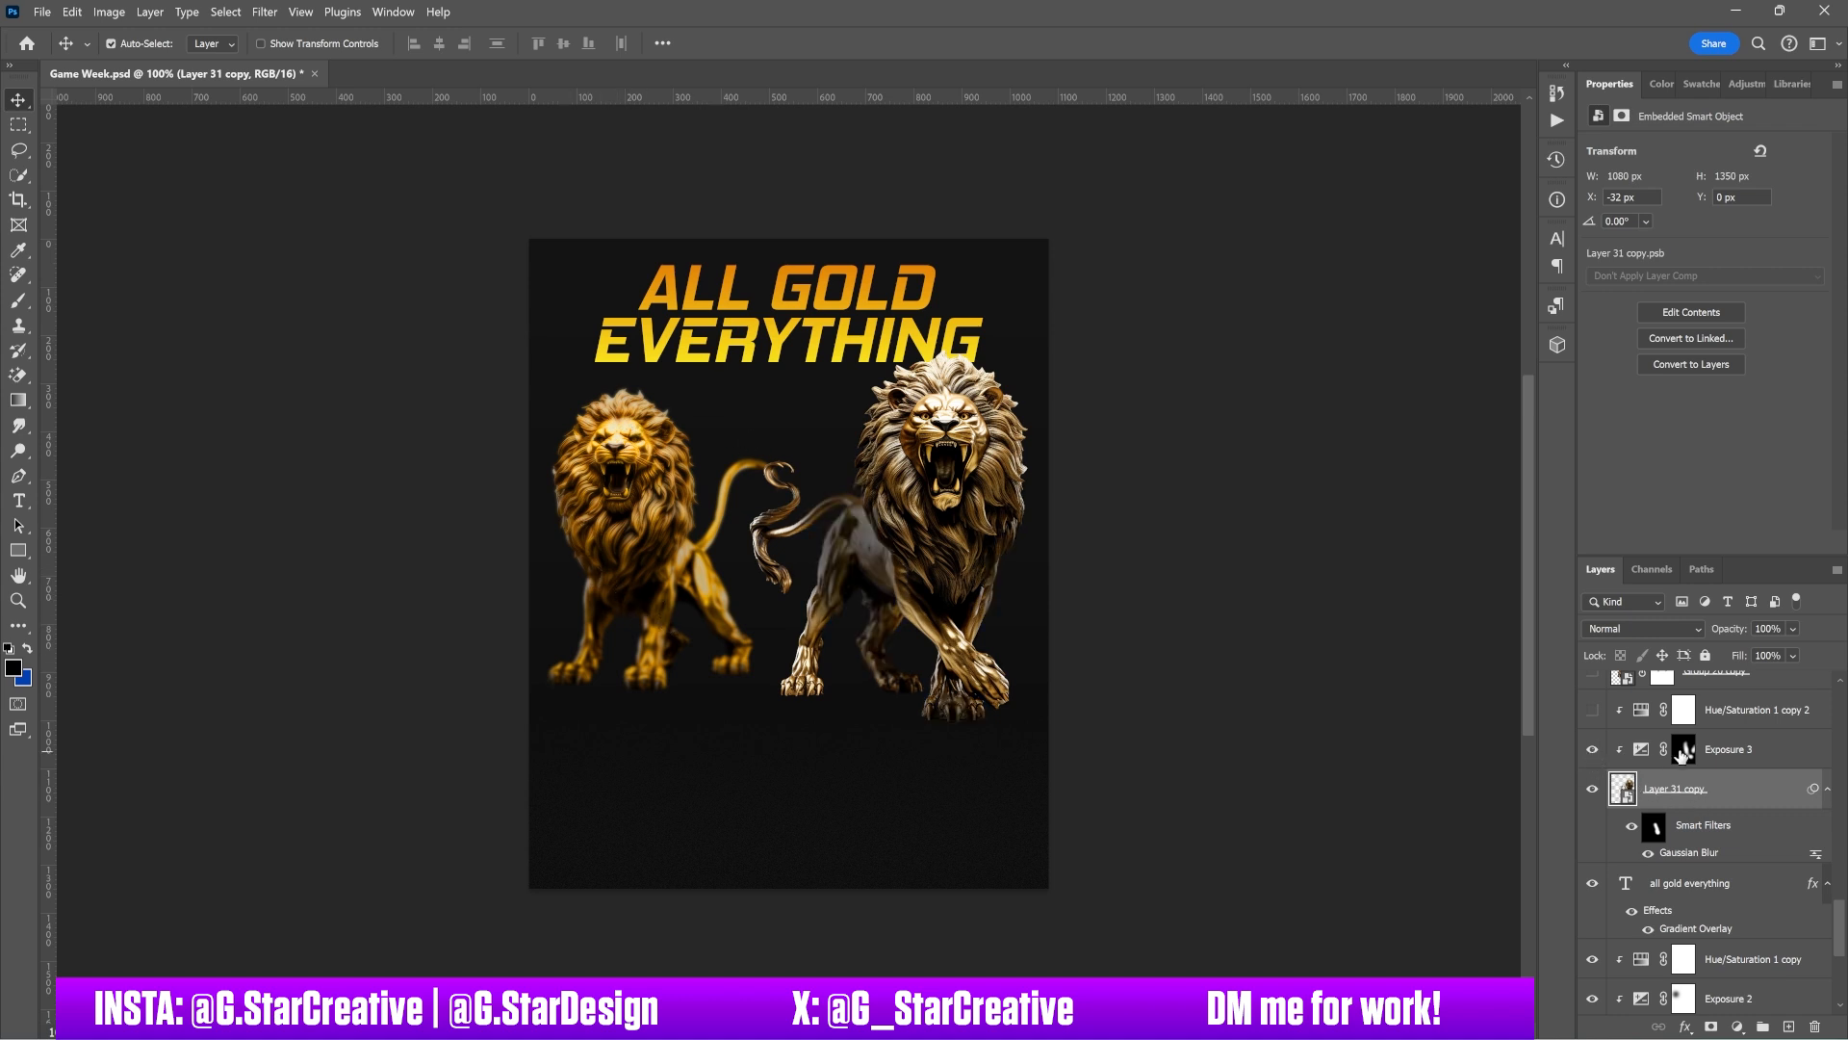
{"action": "left_click", "coordinate": [1761, 759]}
Step: Show the Hue/Saturation 1 copy 2 adjustment, compare the front lion with and without it, and view its settings
{"action": "scroll", "coordinate": [1734, 819], "scroll_direction": "up", "scroll_amount": 1}
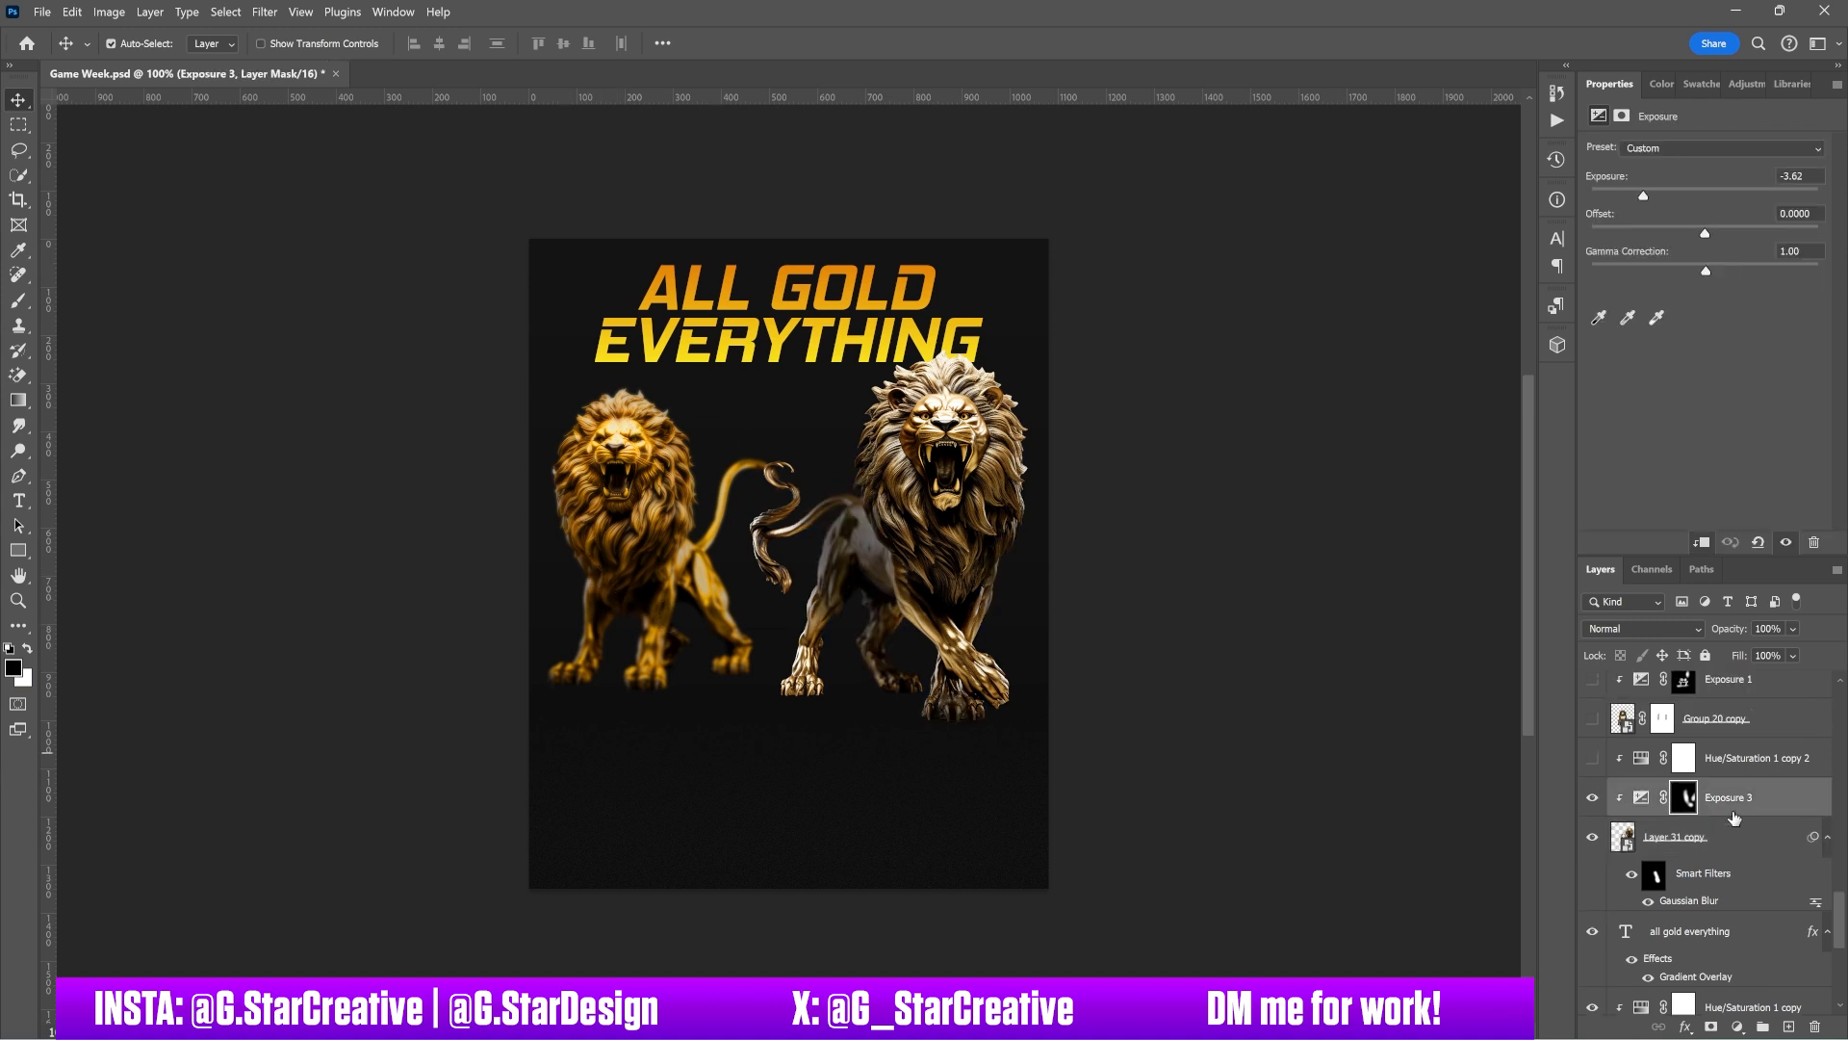
{"action": "left_click", "coordinate": [1593, 759]}
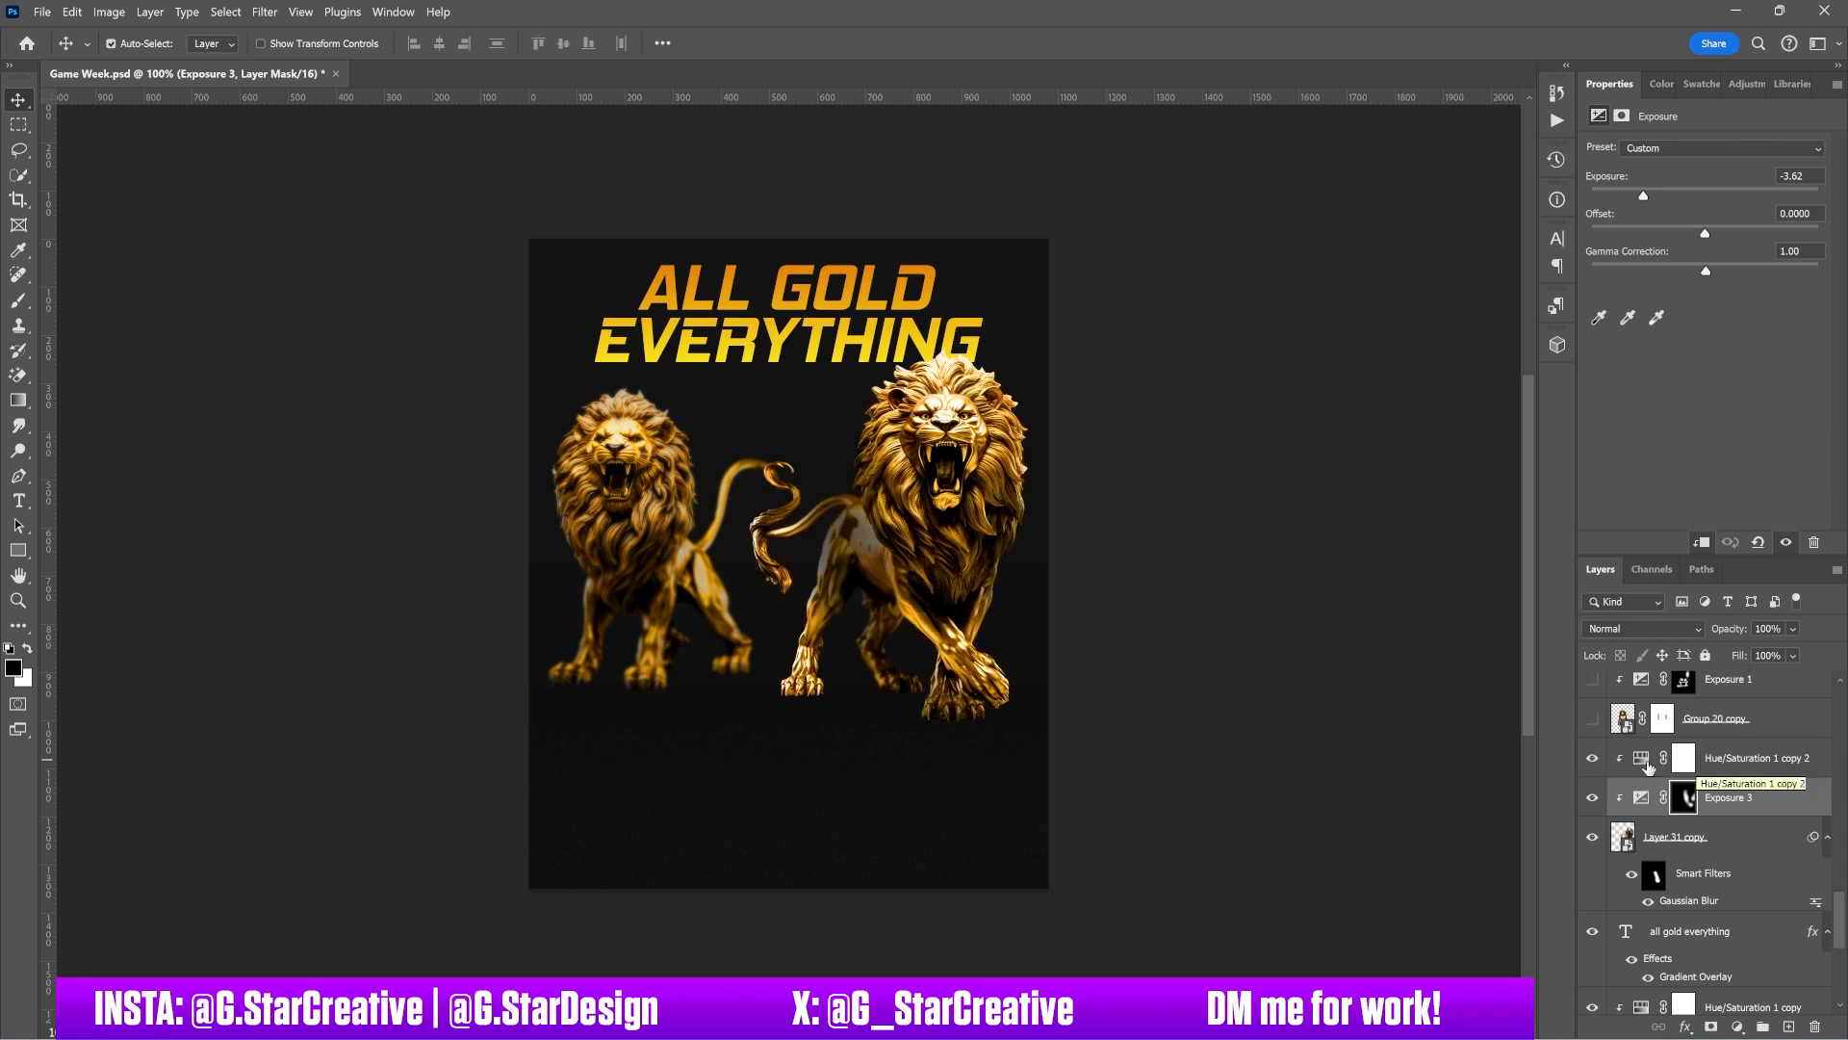
{"action": "left_click", "coordinate": [1593, 759]}
{"action": "left_click", "coordinate": [1593, 759]}
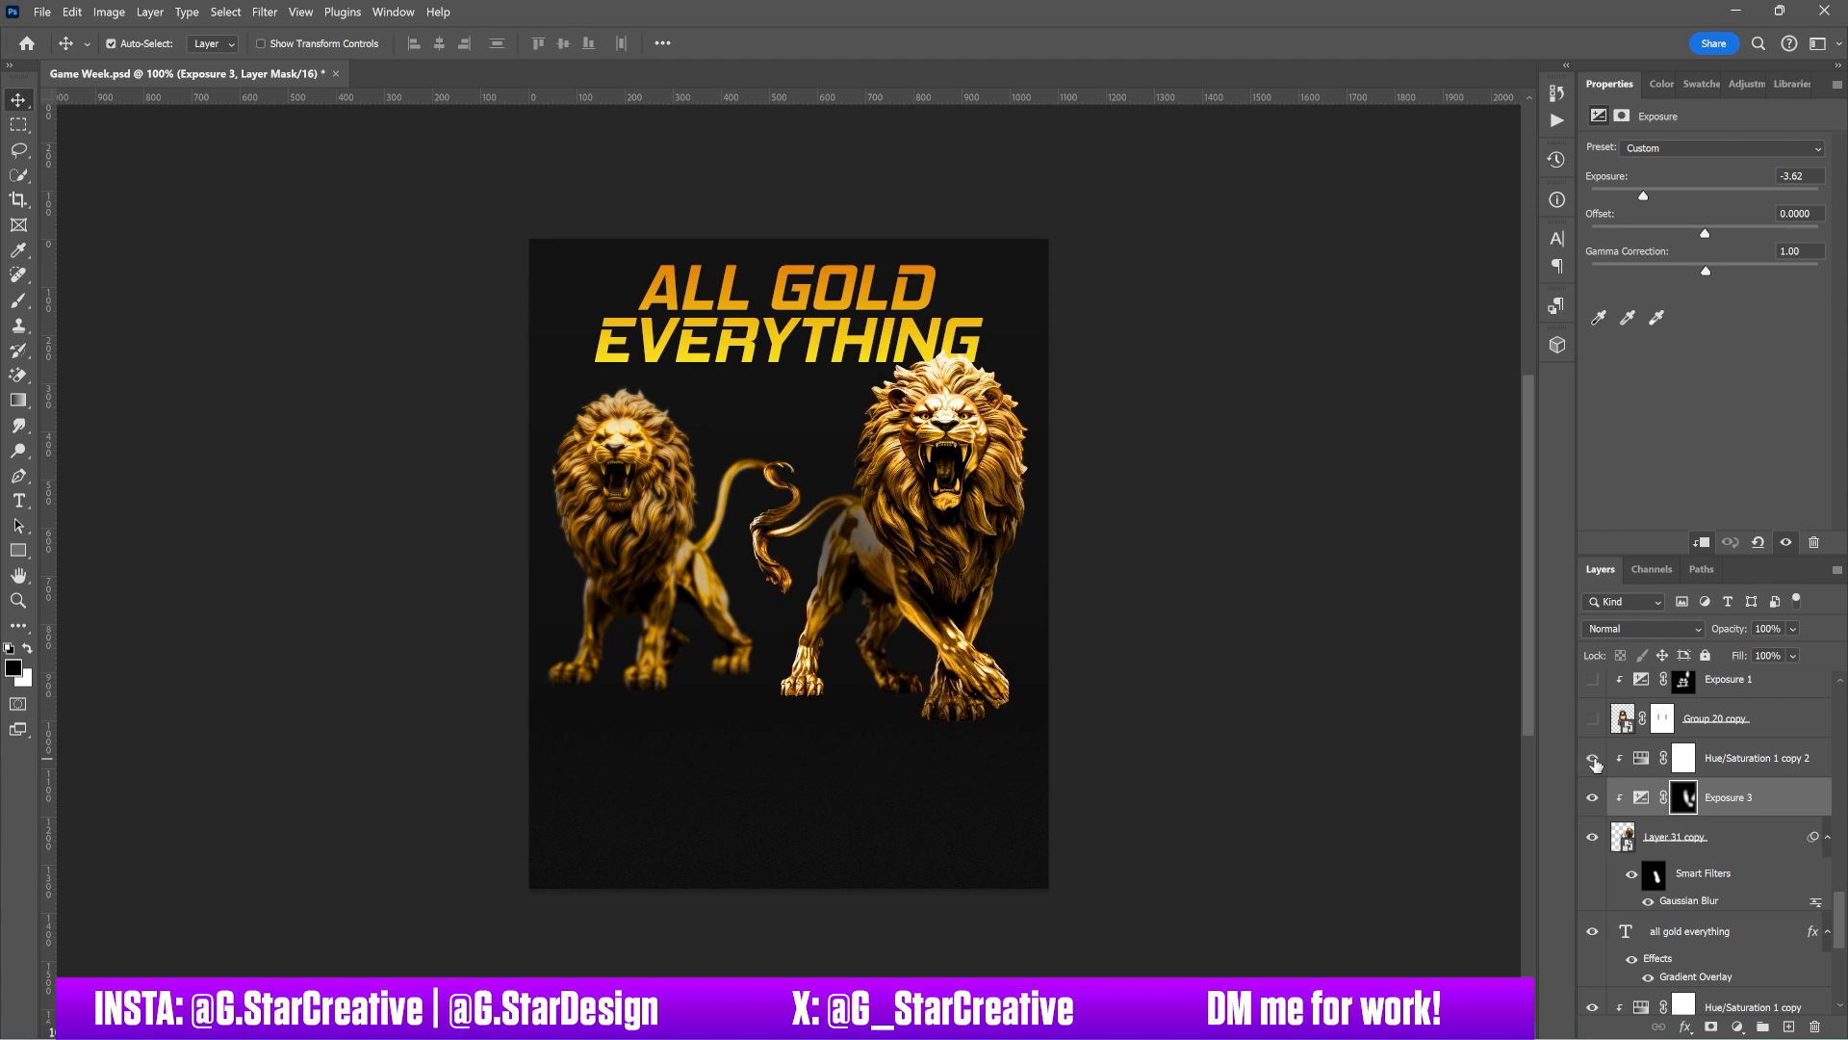
{"action": "left_click", "coordinate": [1723, 759]}
Step: Show the throne layer Group 20 copy and select it
{"action": "scroll", "coordinate": [1723, 760], "scroll_direction": "up", "scroll_amount": 3}
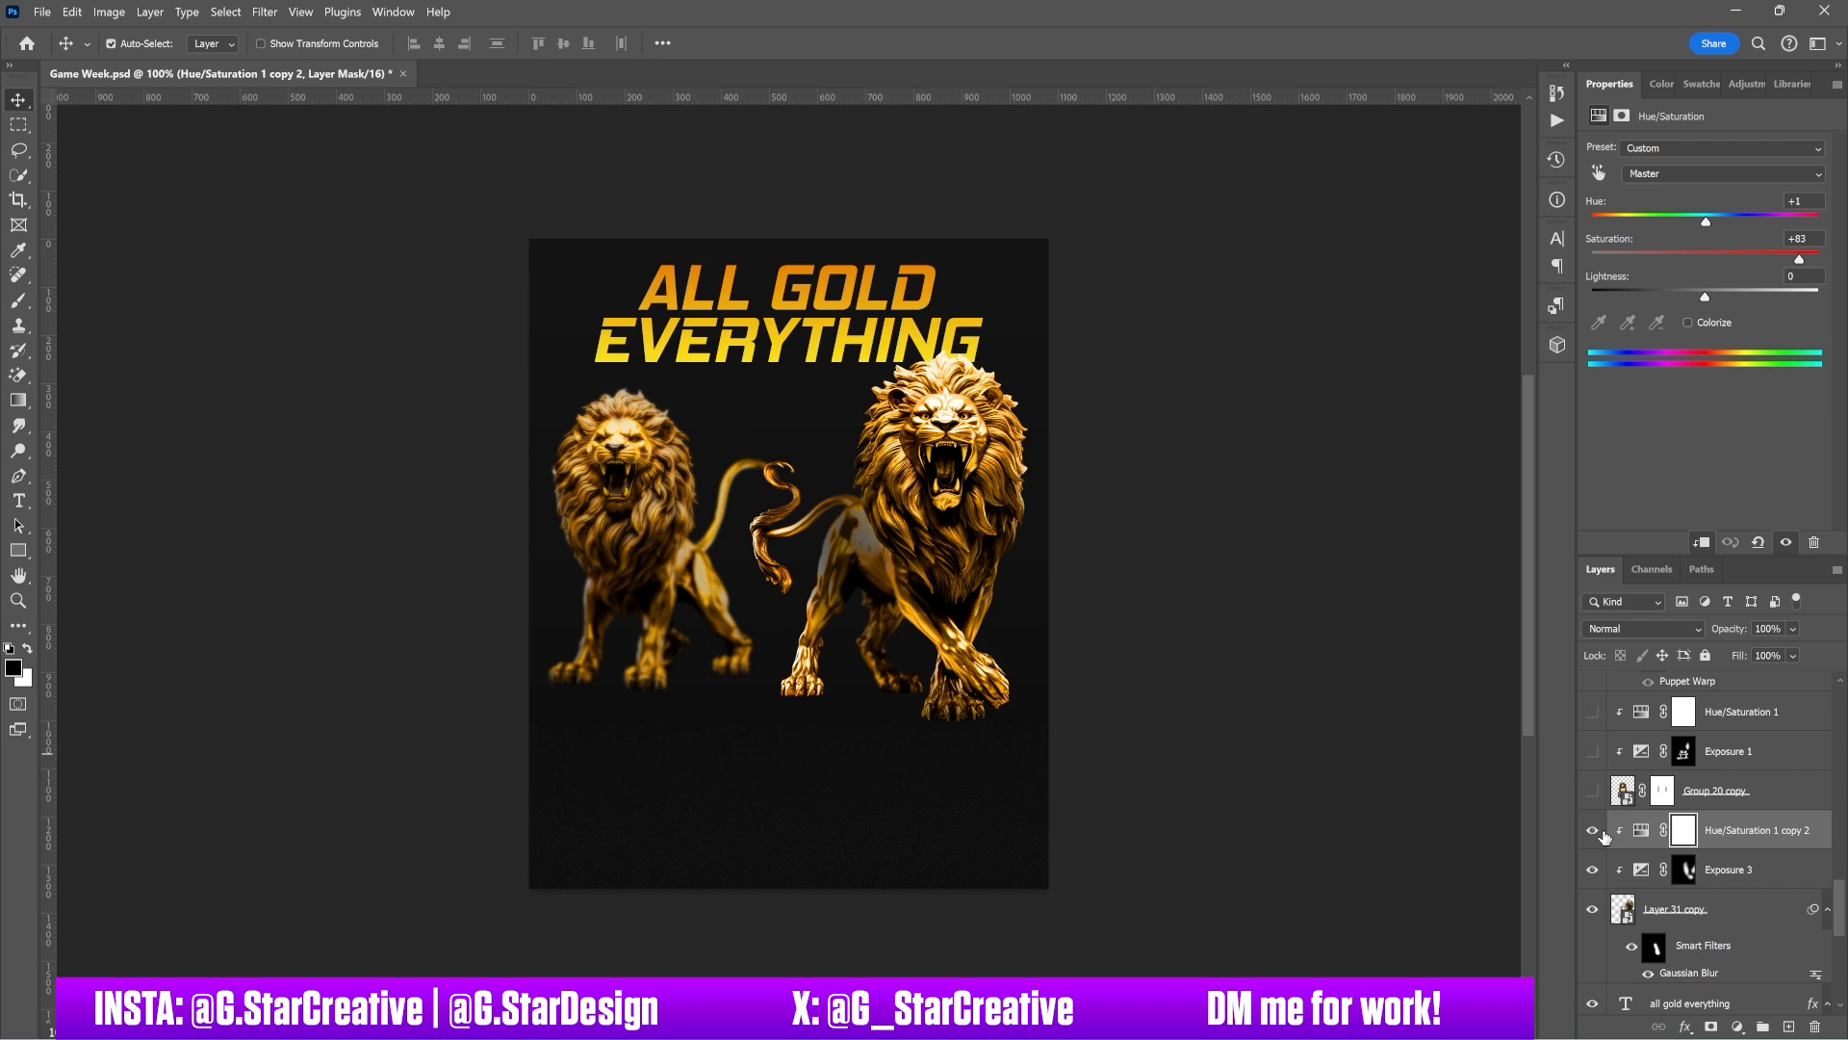
{"action": "left_click", "coordinate": [1593, 791]}
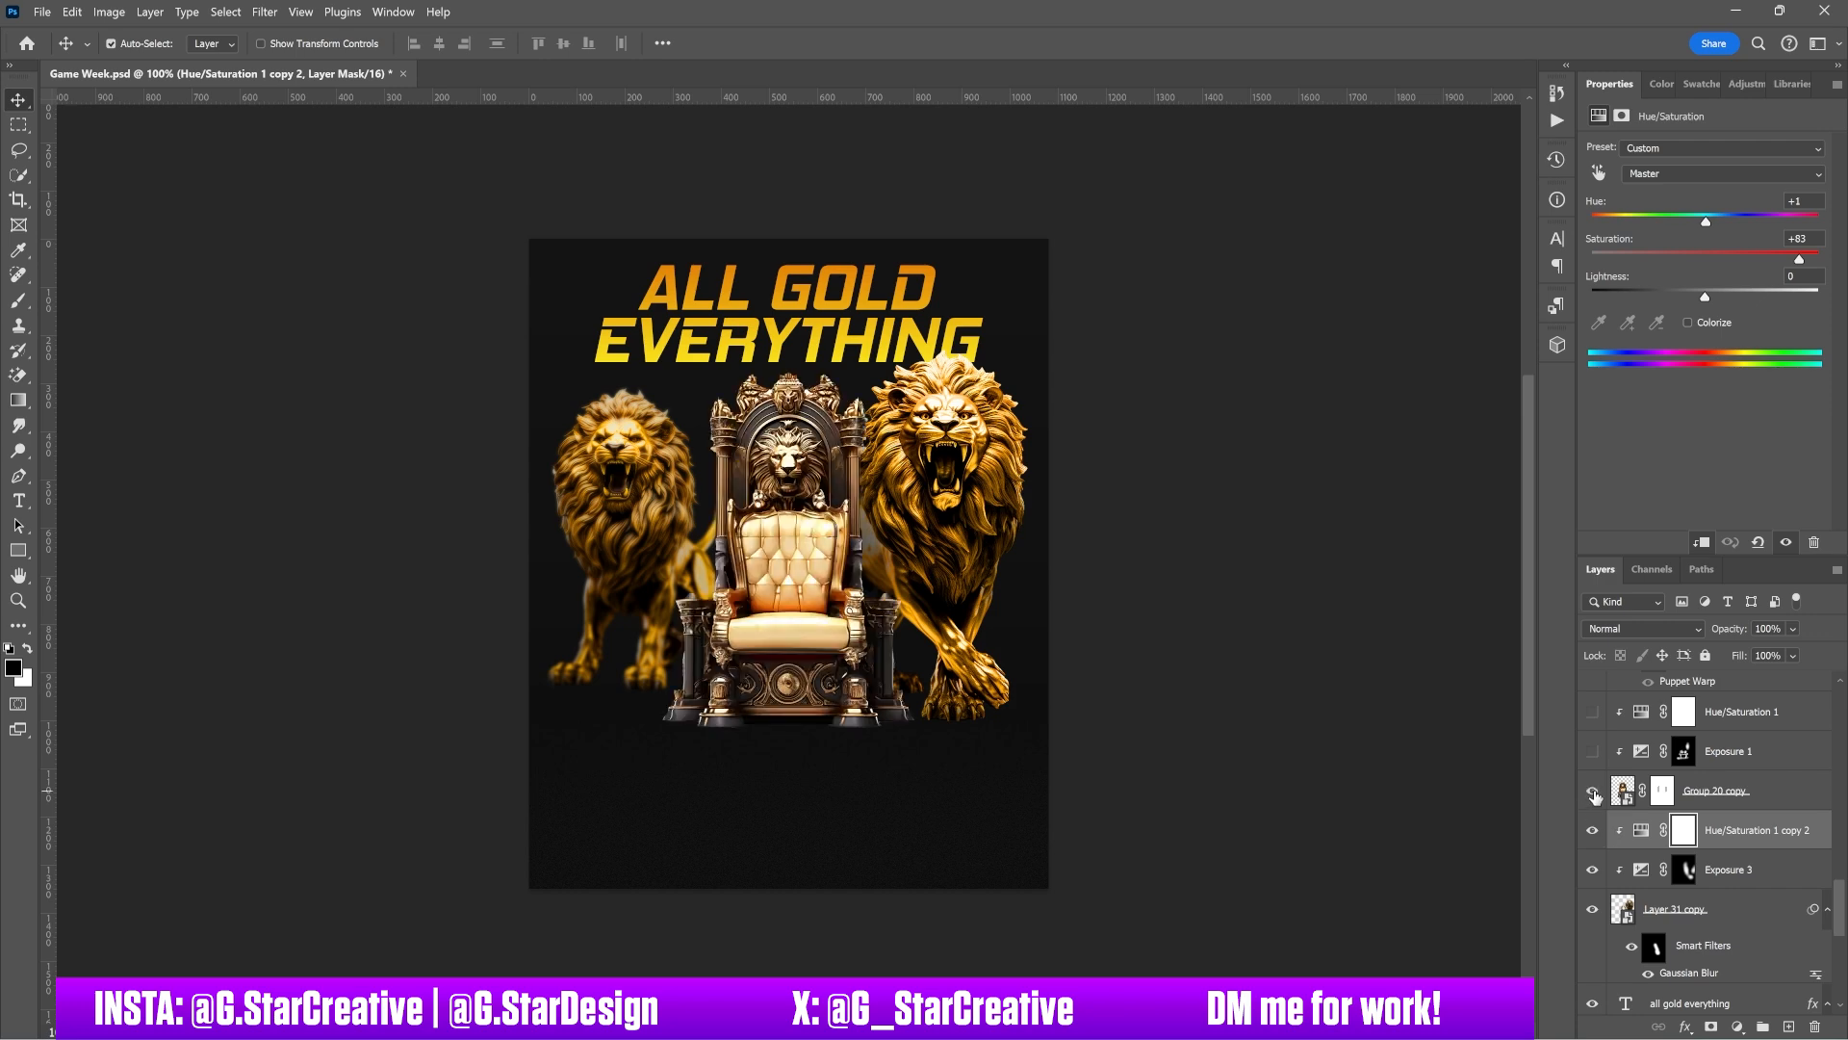
{"action": "left_click", "coordinate": [1725, 795]}
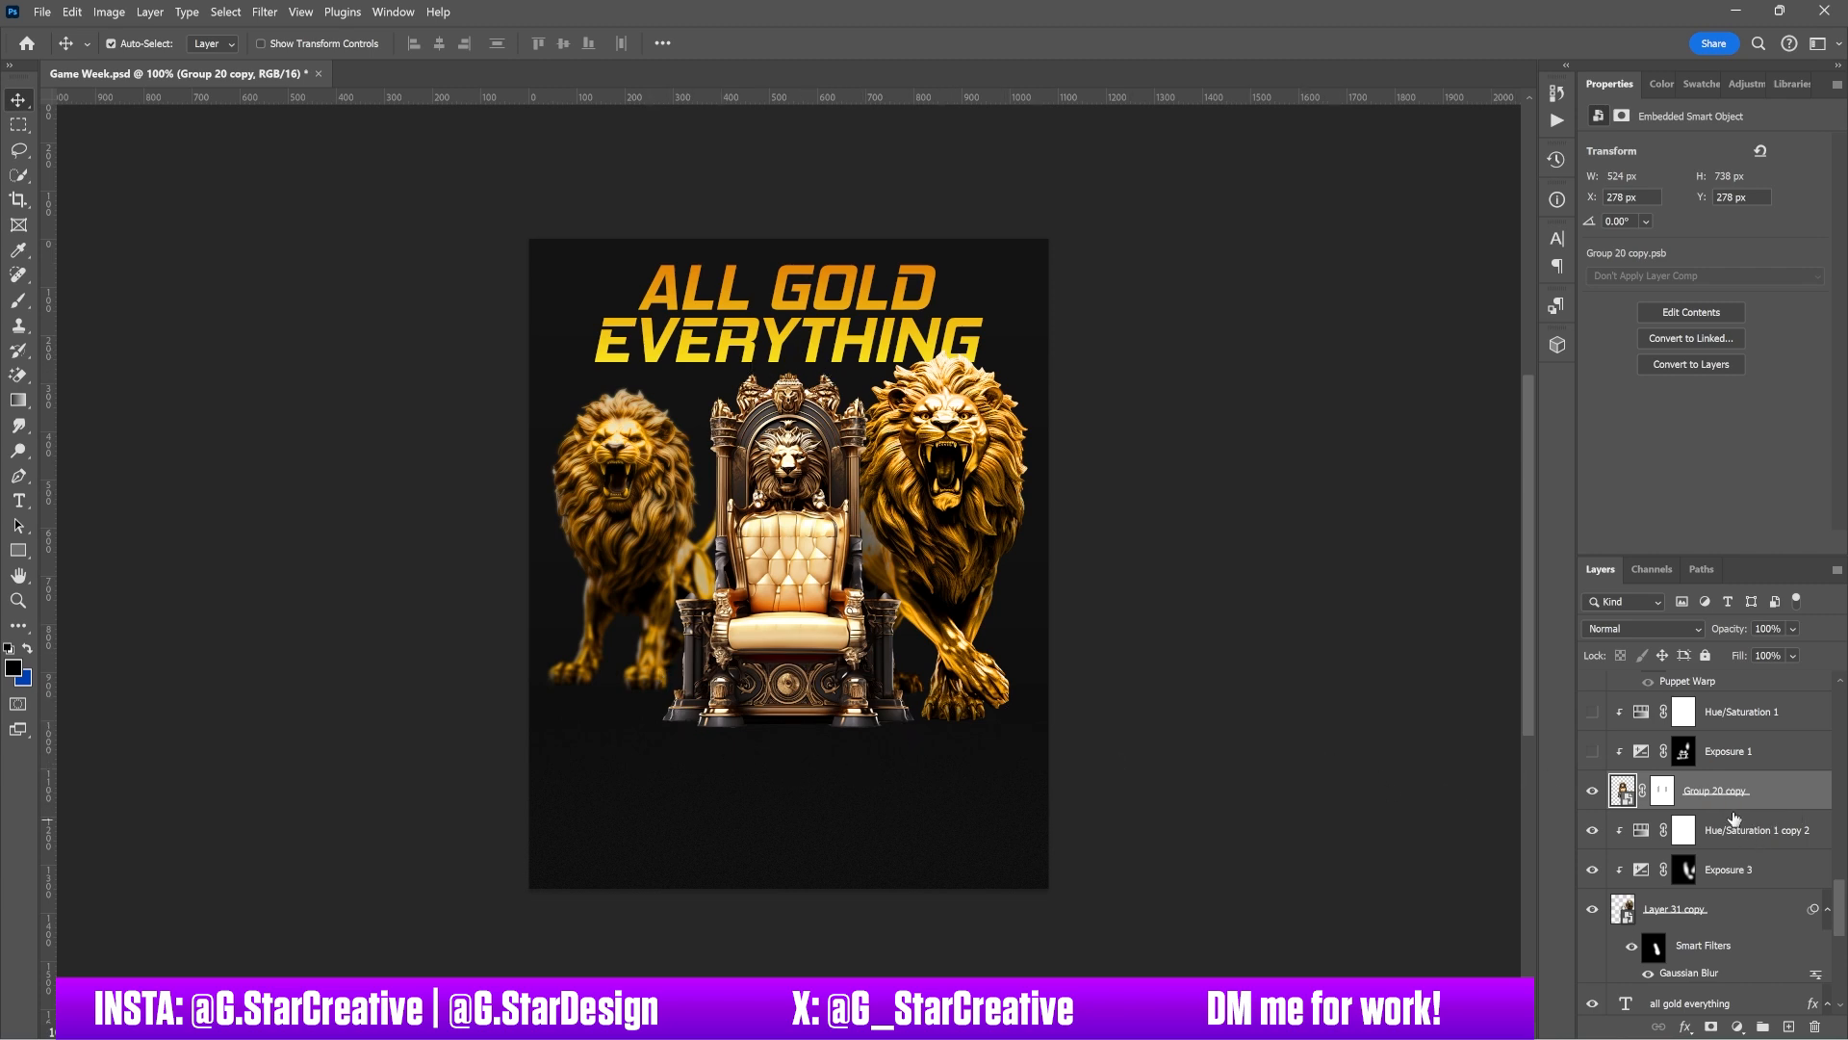
Step: Show the Exposure 1 adjustment on the throne and view its settings
{"action": "scroll", "coordinate": [1734, 817], "scroll_direction": "up", "scroll_amount": 1}
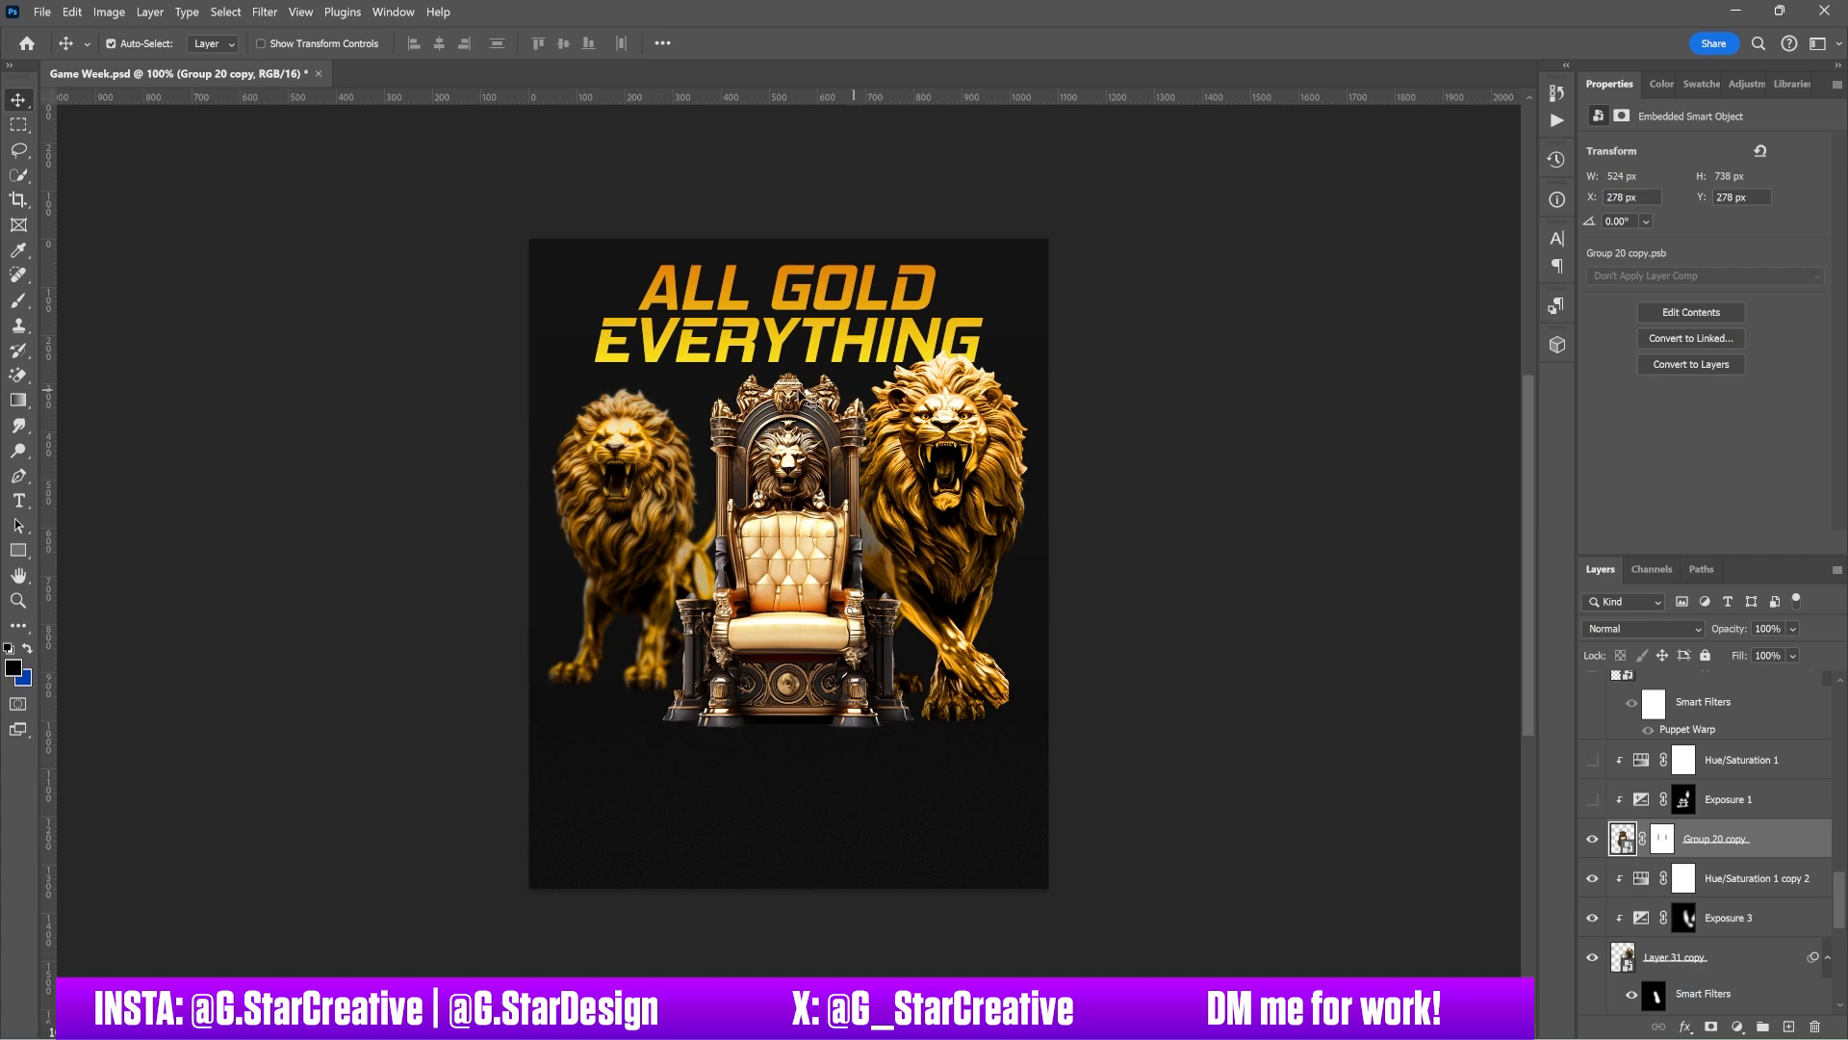
{"action": "left_click", "coordinate": [1593, 800]}
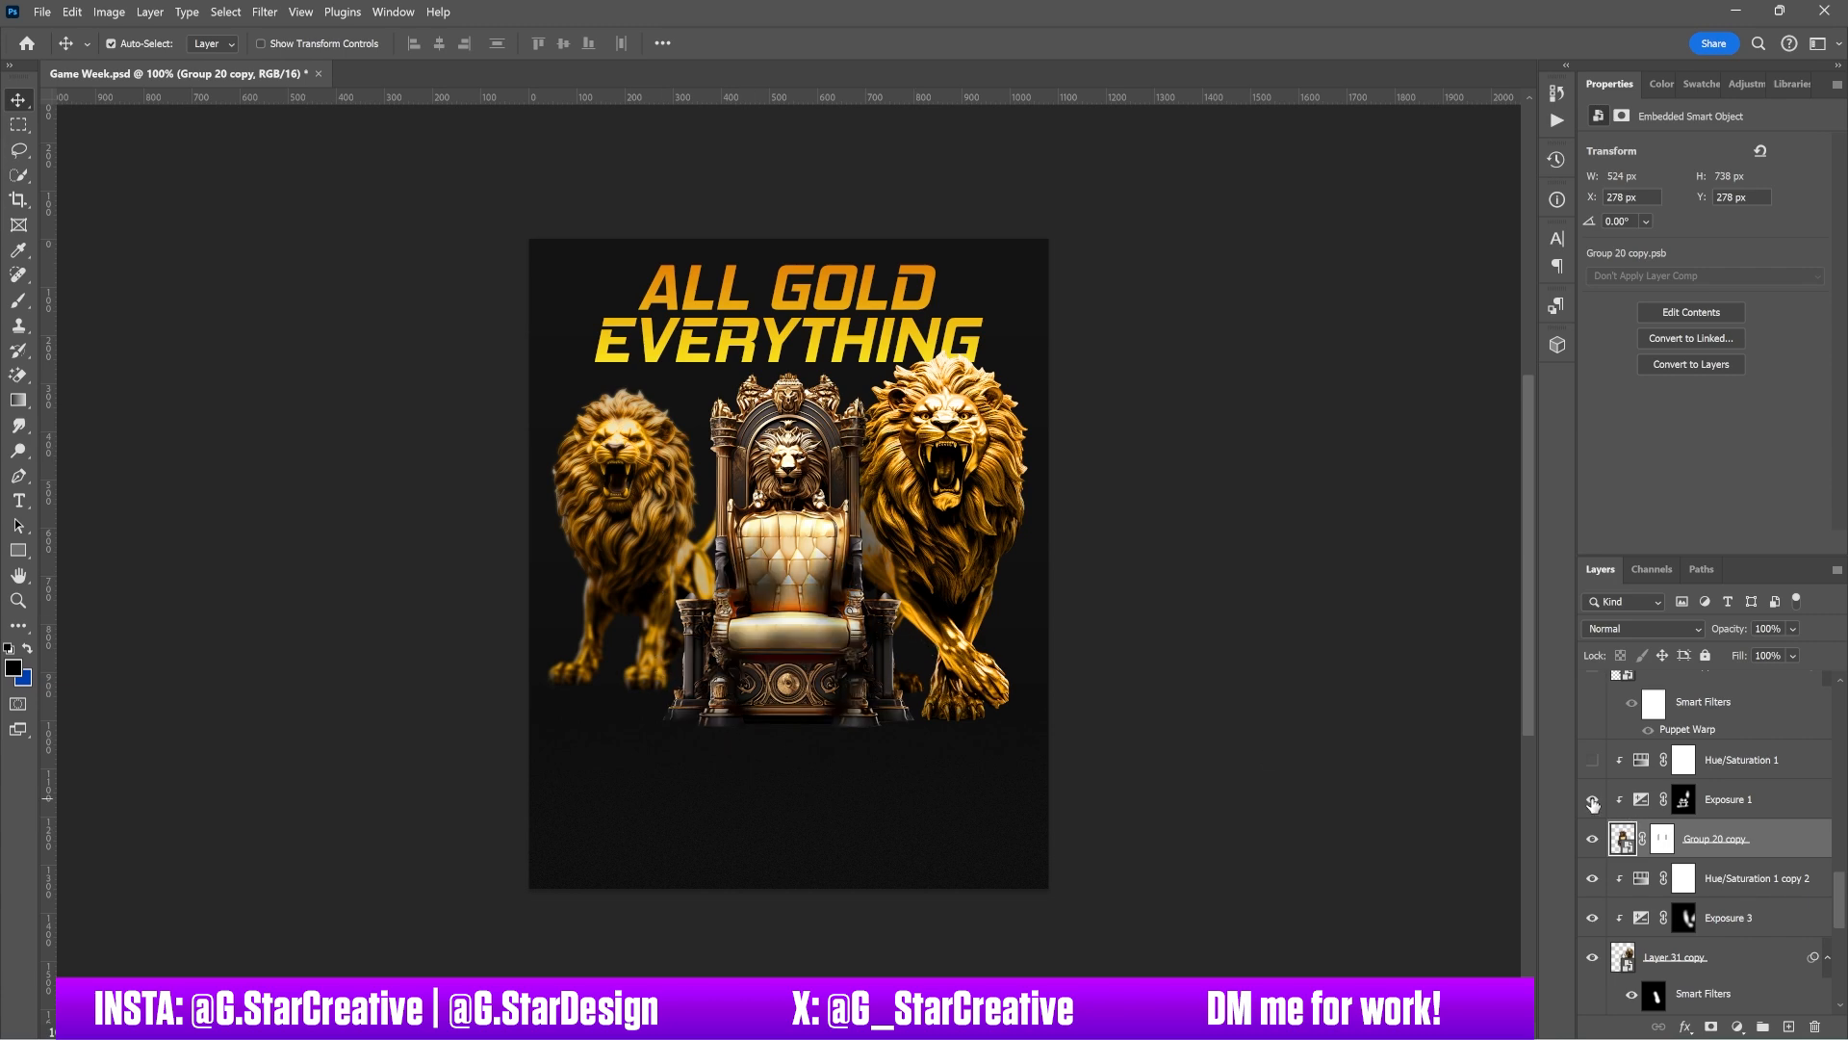
{"action": "left_click", "coordinate": [1767, 808]}
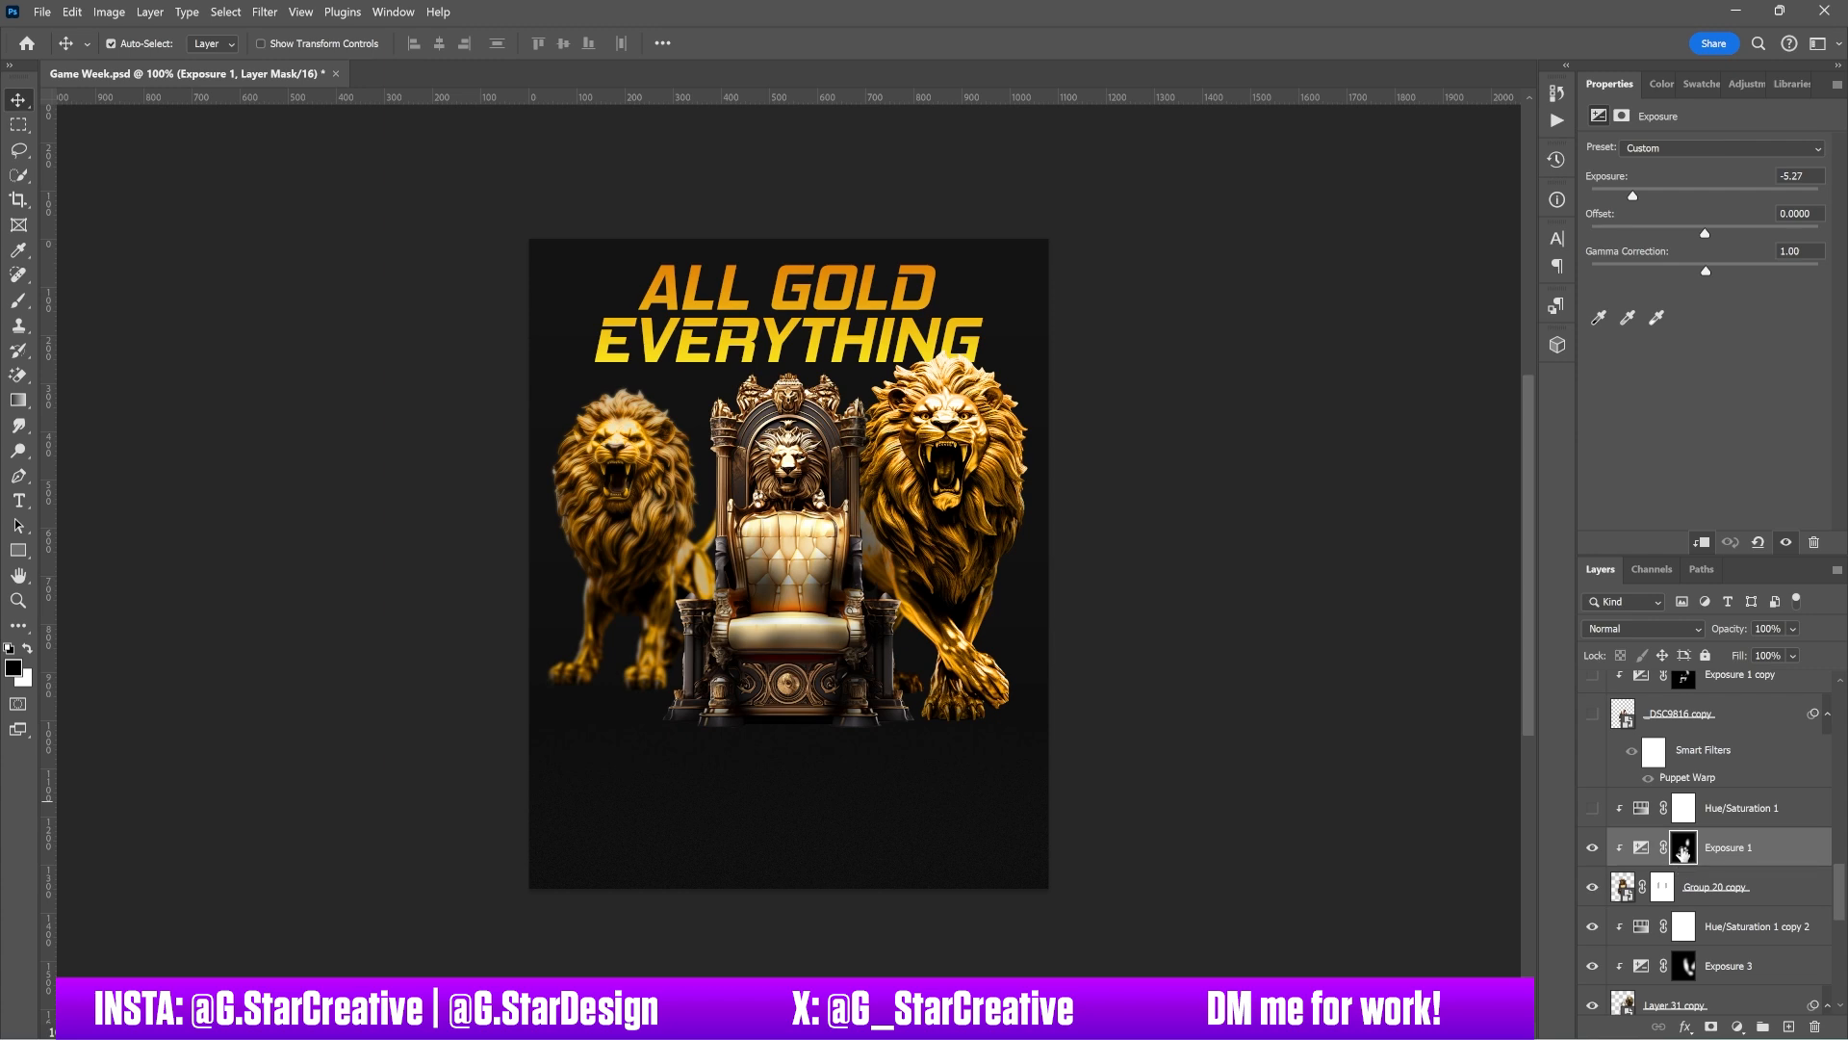
Step: Show the Hue/Saturation 1 adjustment on the throne, view its settings, and compare the throne with and without it
{"action": "left_click", "coordinate": [1592, 809]}
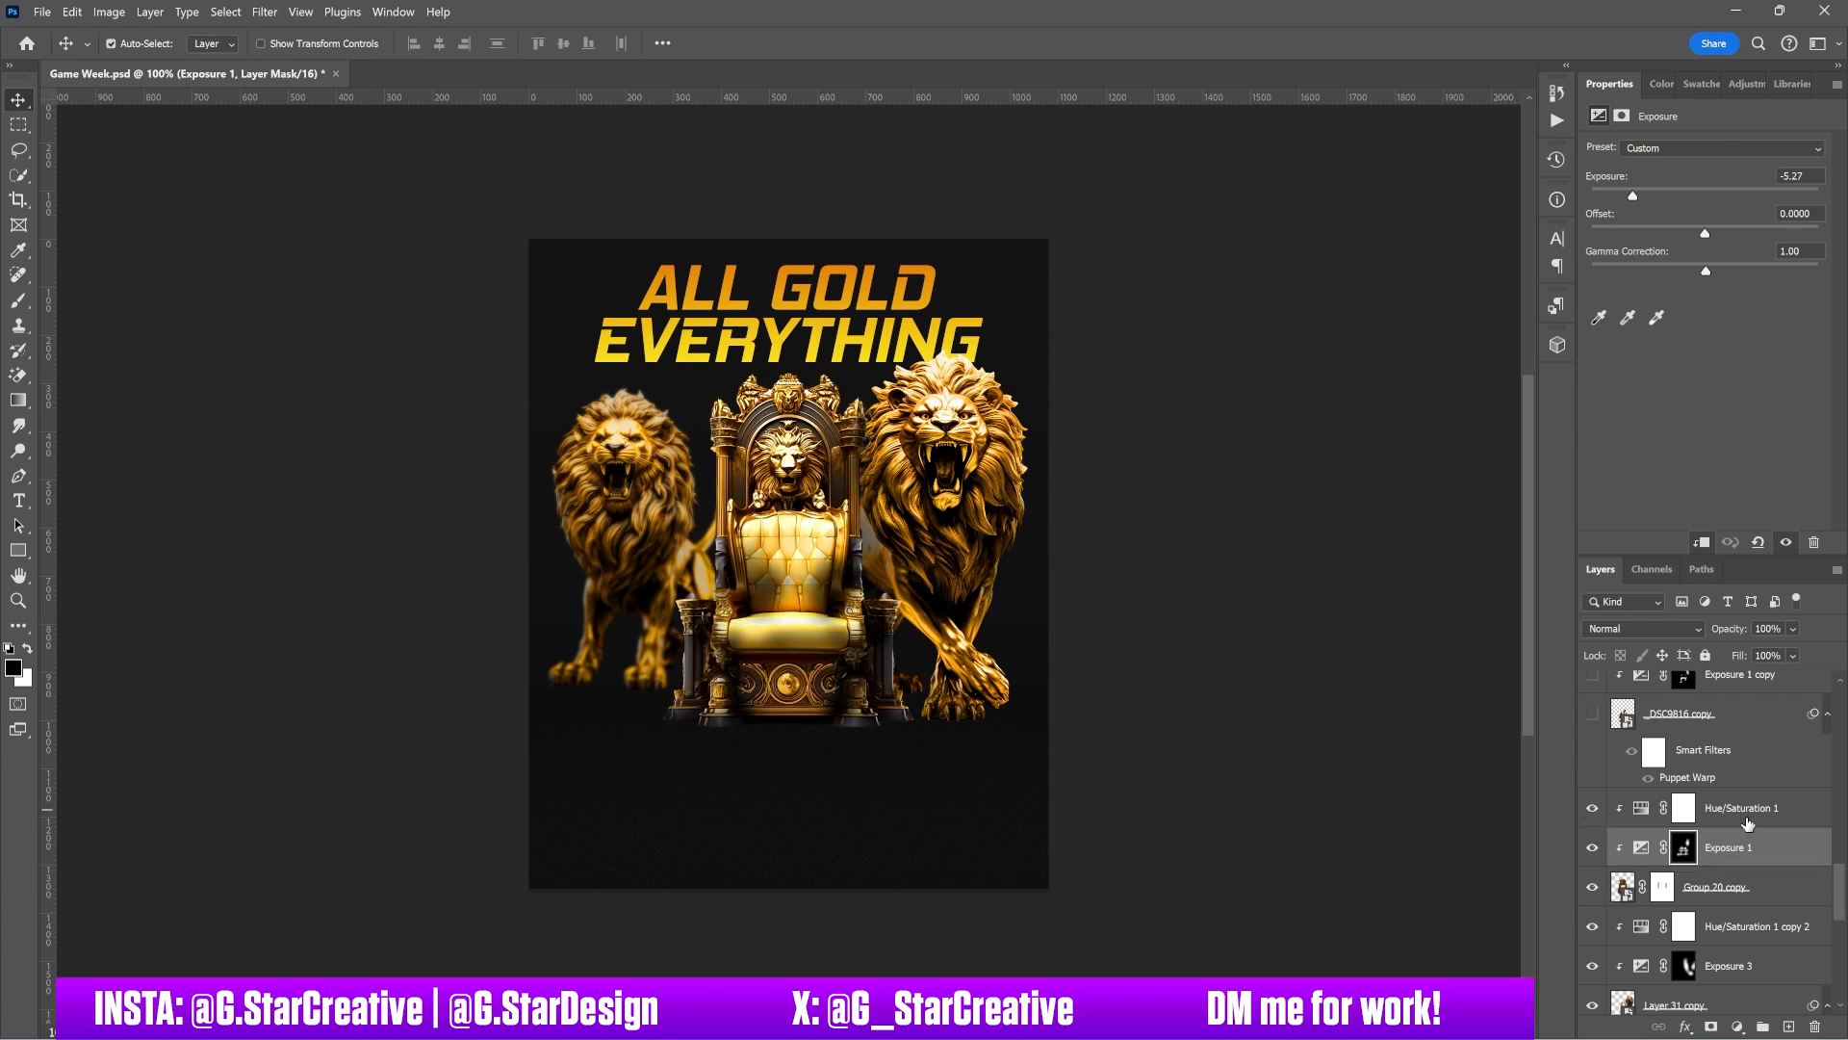
{"action": "left_click", "coordinate": [1741, 813]}
{"action": "scroll", "coordinate": [1744, 817], "scroll_direction": "up", "scroll_amount": 1}
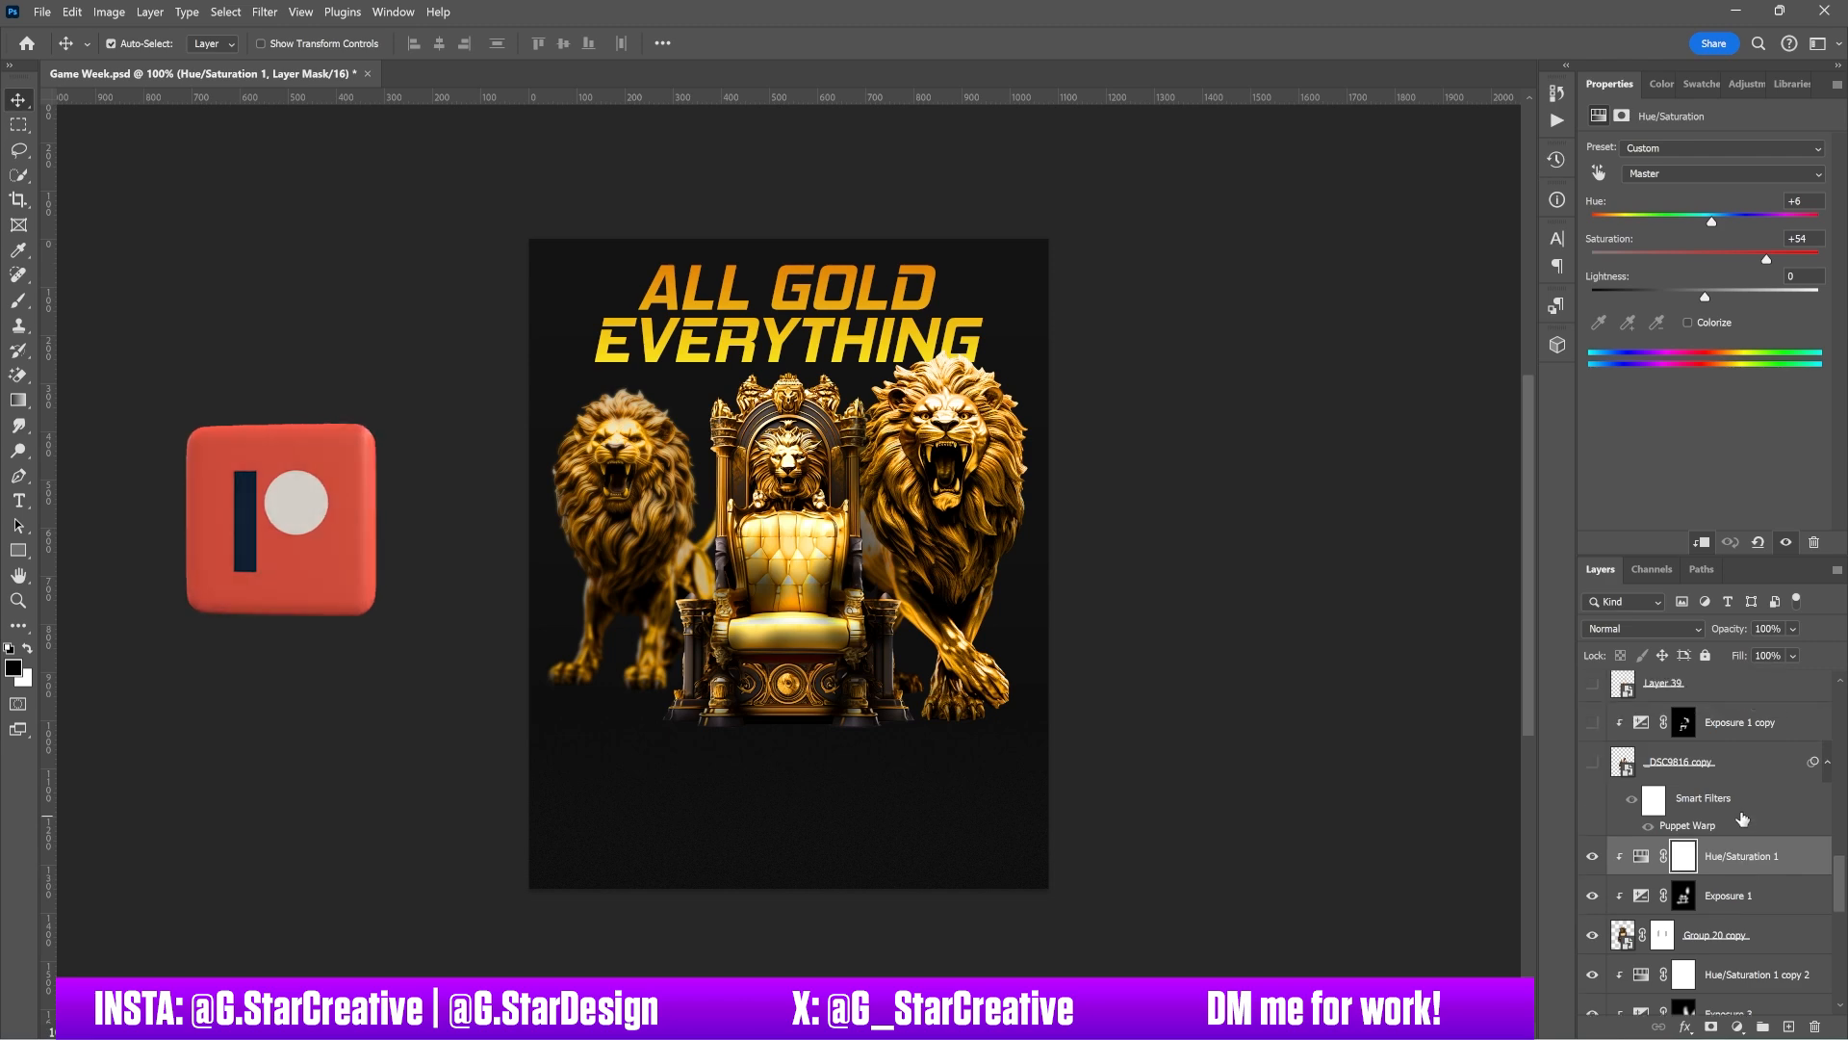
{"action": "left_click", "coordinate": [1593, 857]}
{"action": "left_click", "coordinate": [1594, 857]}
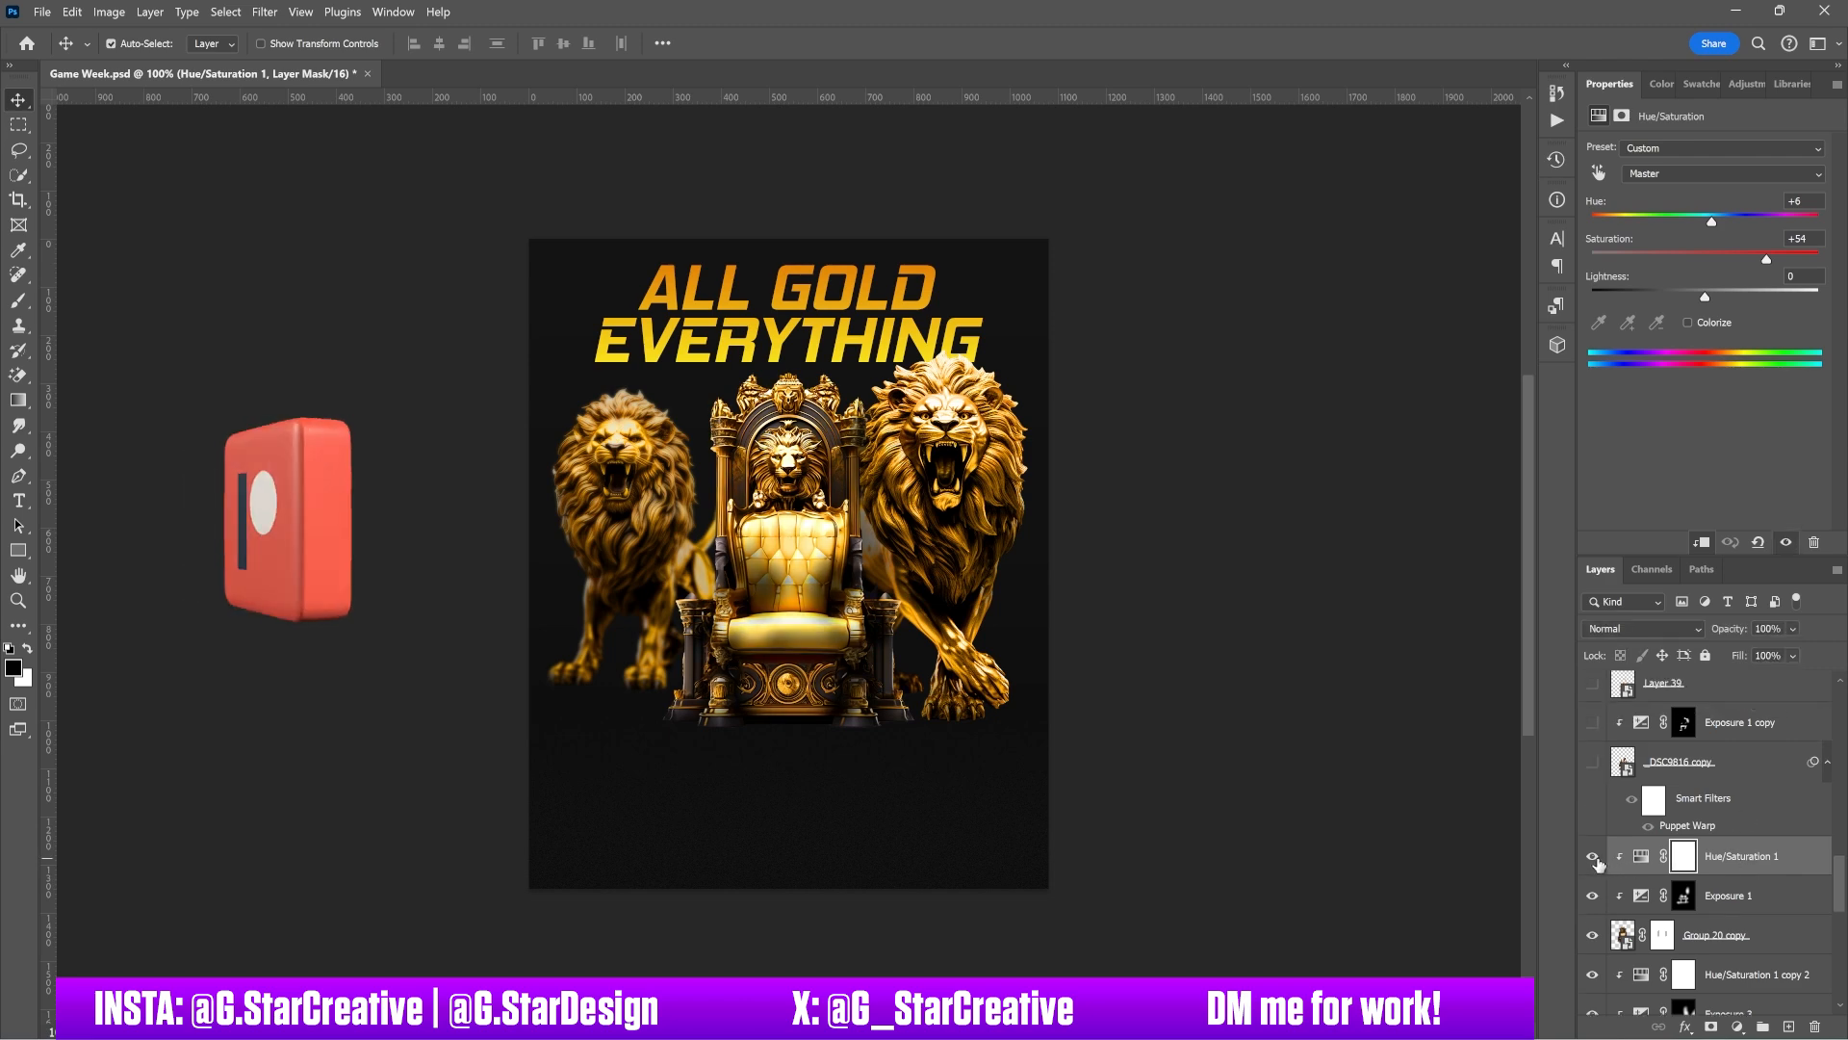
Step: Show the seated player layer _DSC9816 copy and compare the throne with and without the Exposure 1 shading
{"action": "left_click", "coordinate": [1592, 763]}
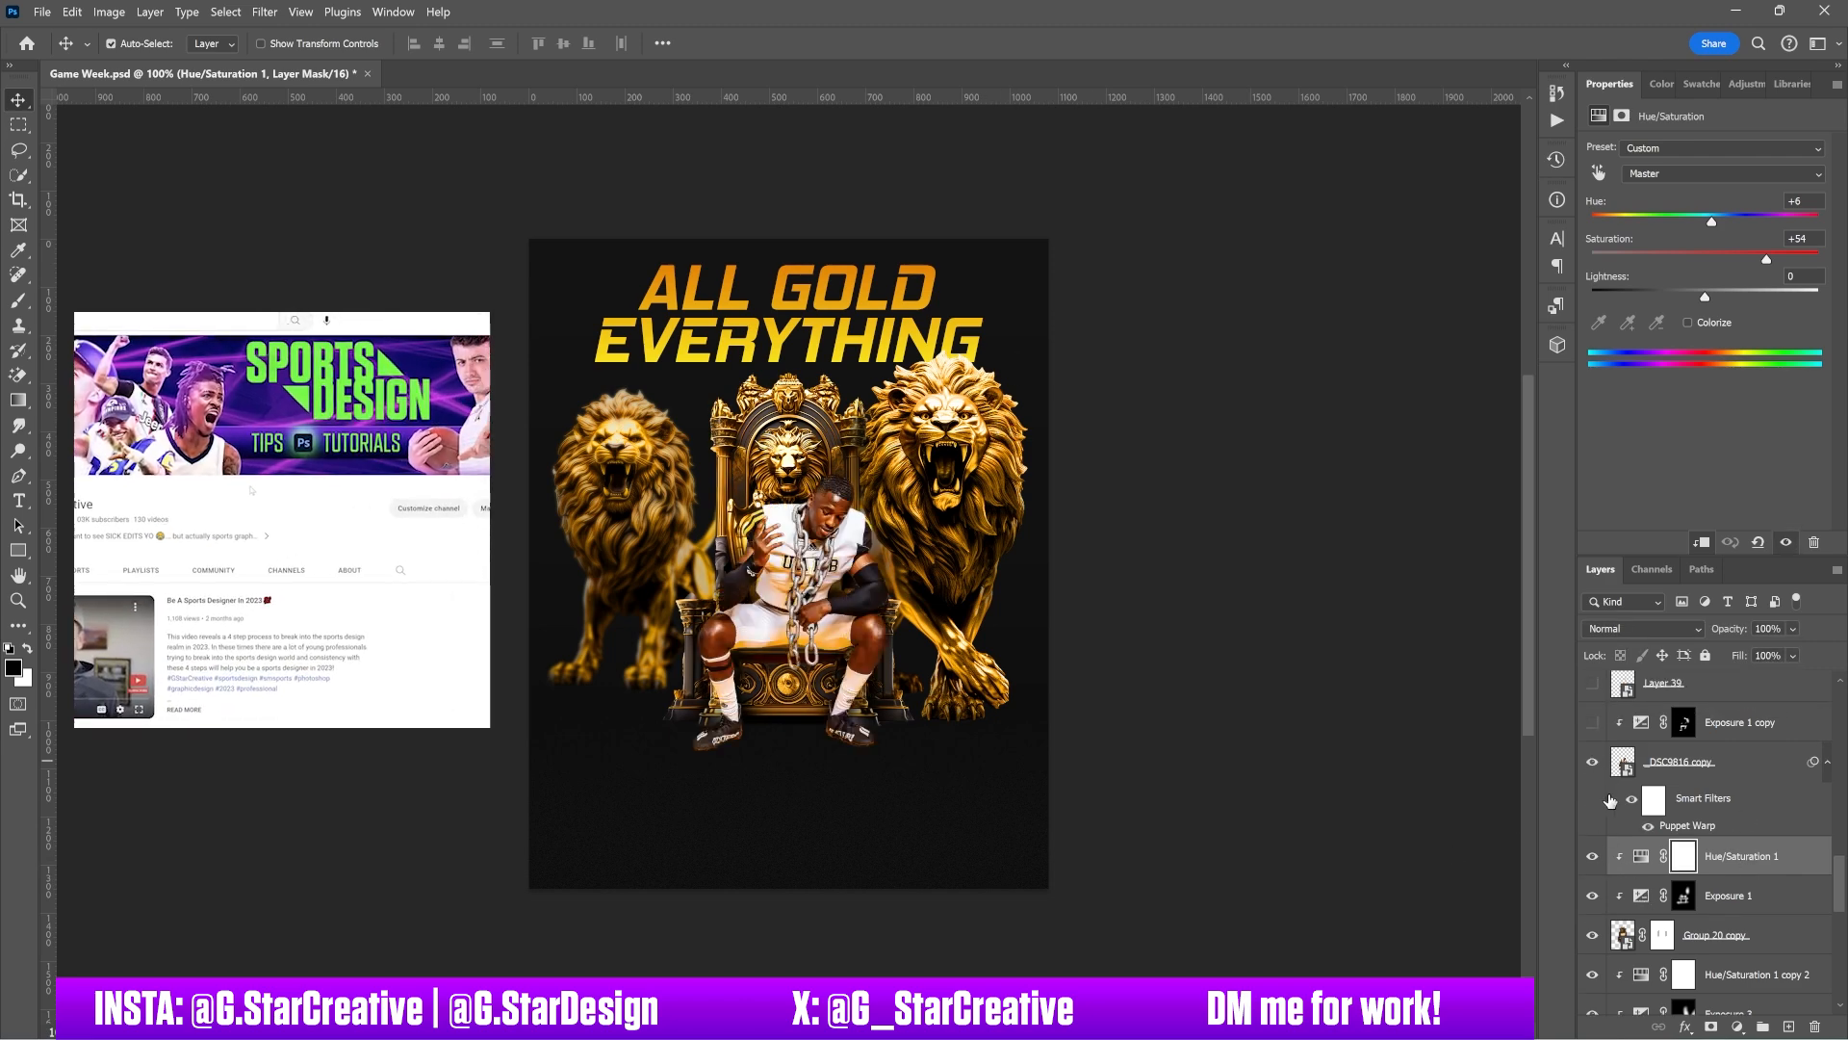
{"action": "left_click", "coordinate": [1596, 895]}
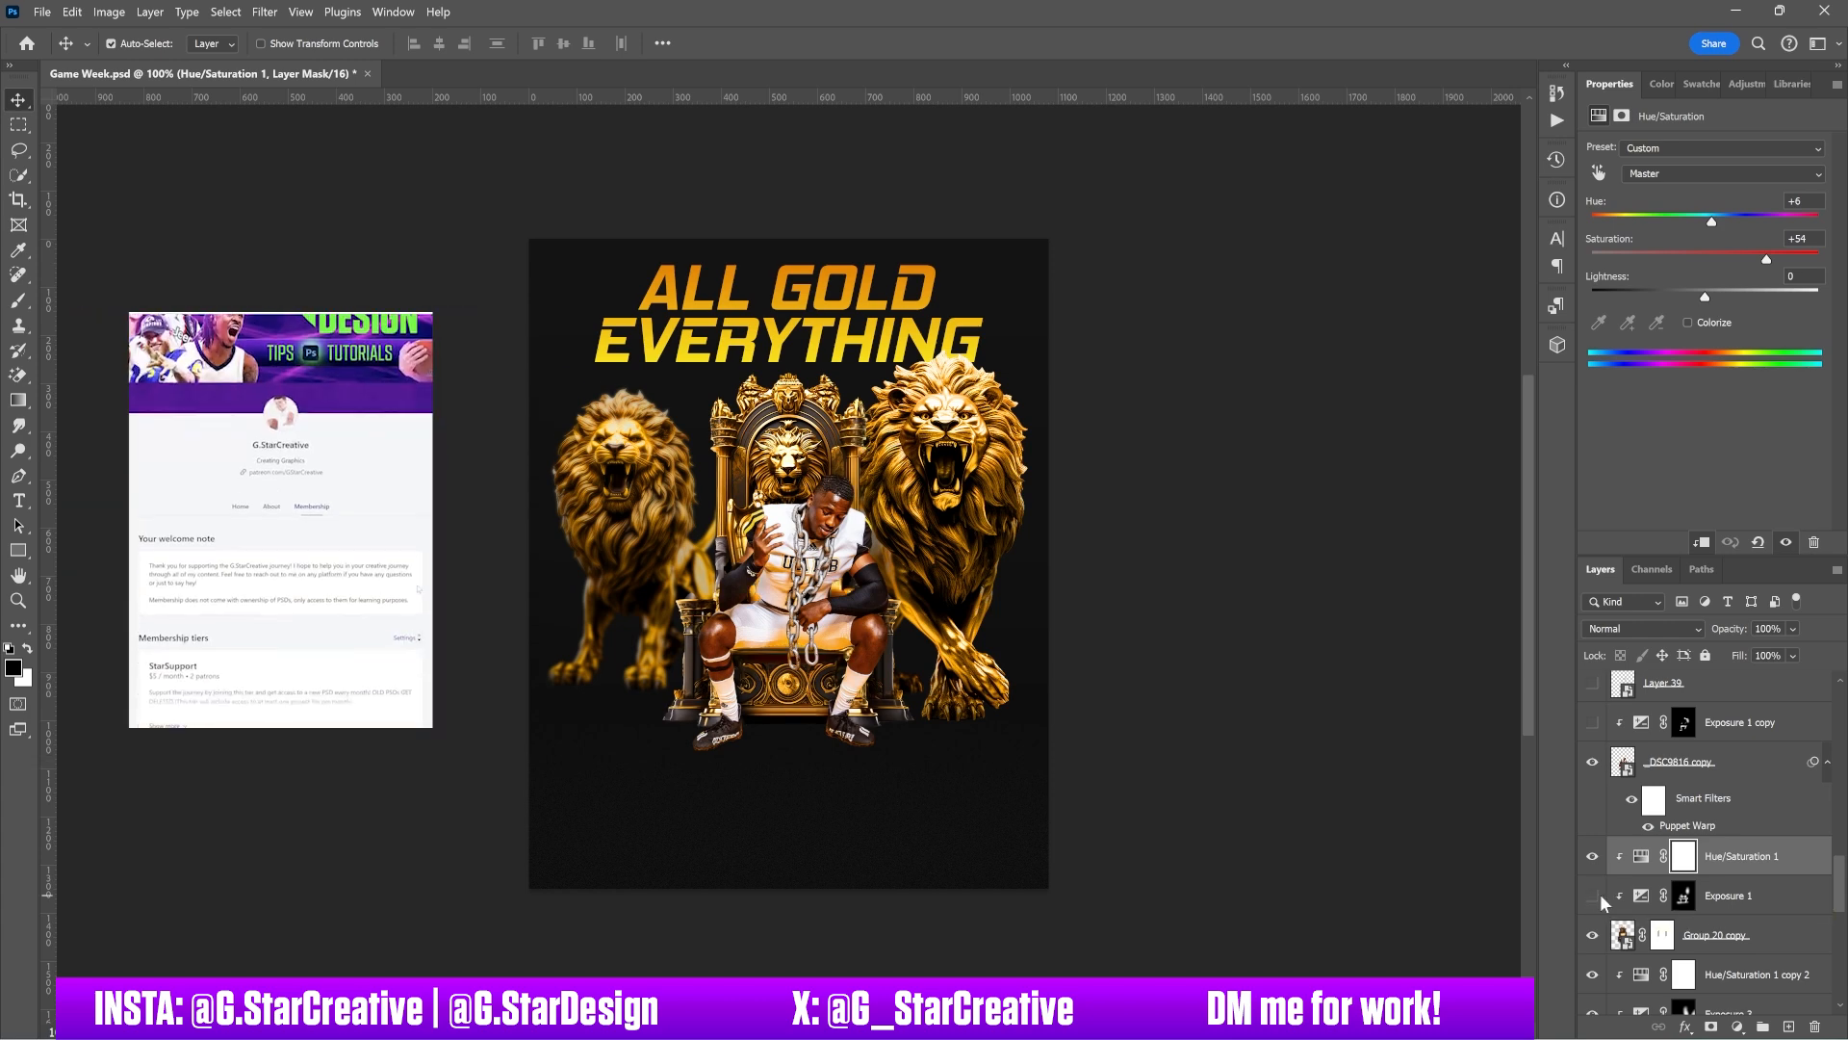
{"action": "left_click", "coordinate": [1594, 895]}
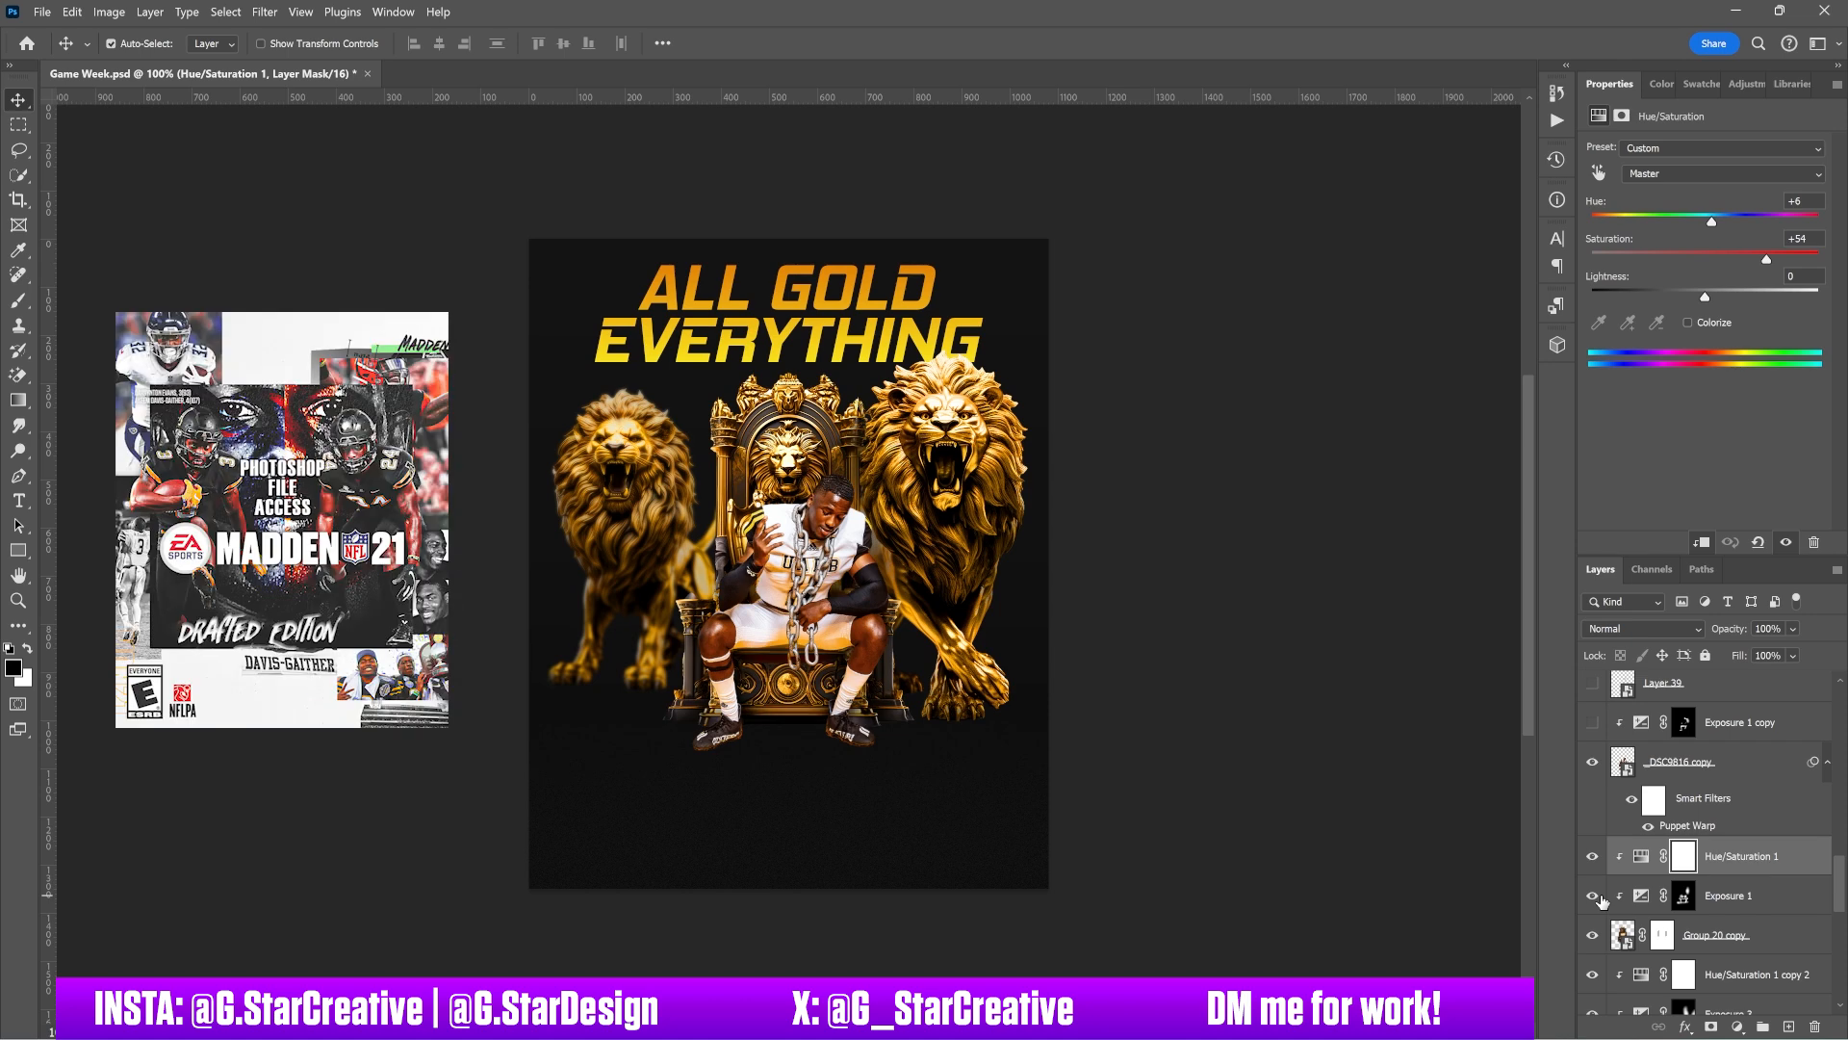
{"action": "left_click", "coordinate": [1595, 896]}
{"action": "left_click", "coordinate": [1594, 897]}
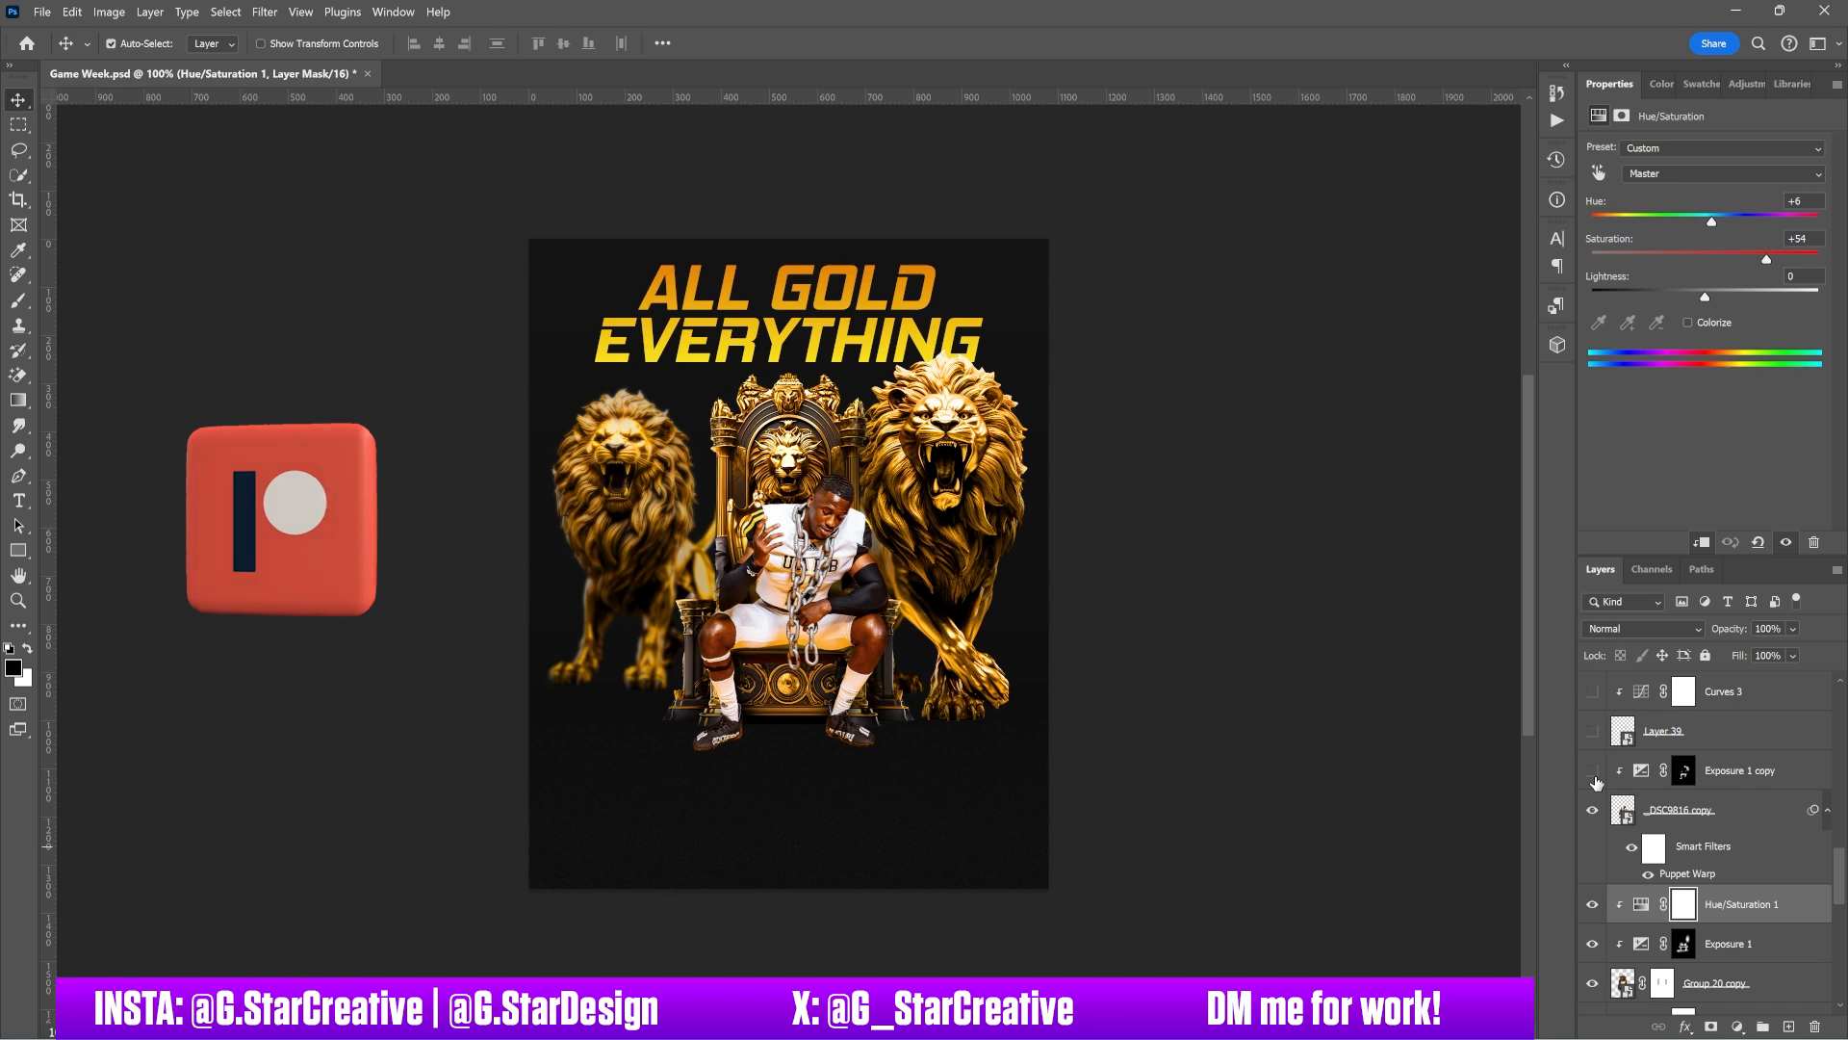
Step: Compare the player's pose with and without the Puppet Warp smart filter
{"action": "left_click", "coordinate": [1632, 848]}
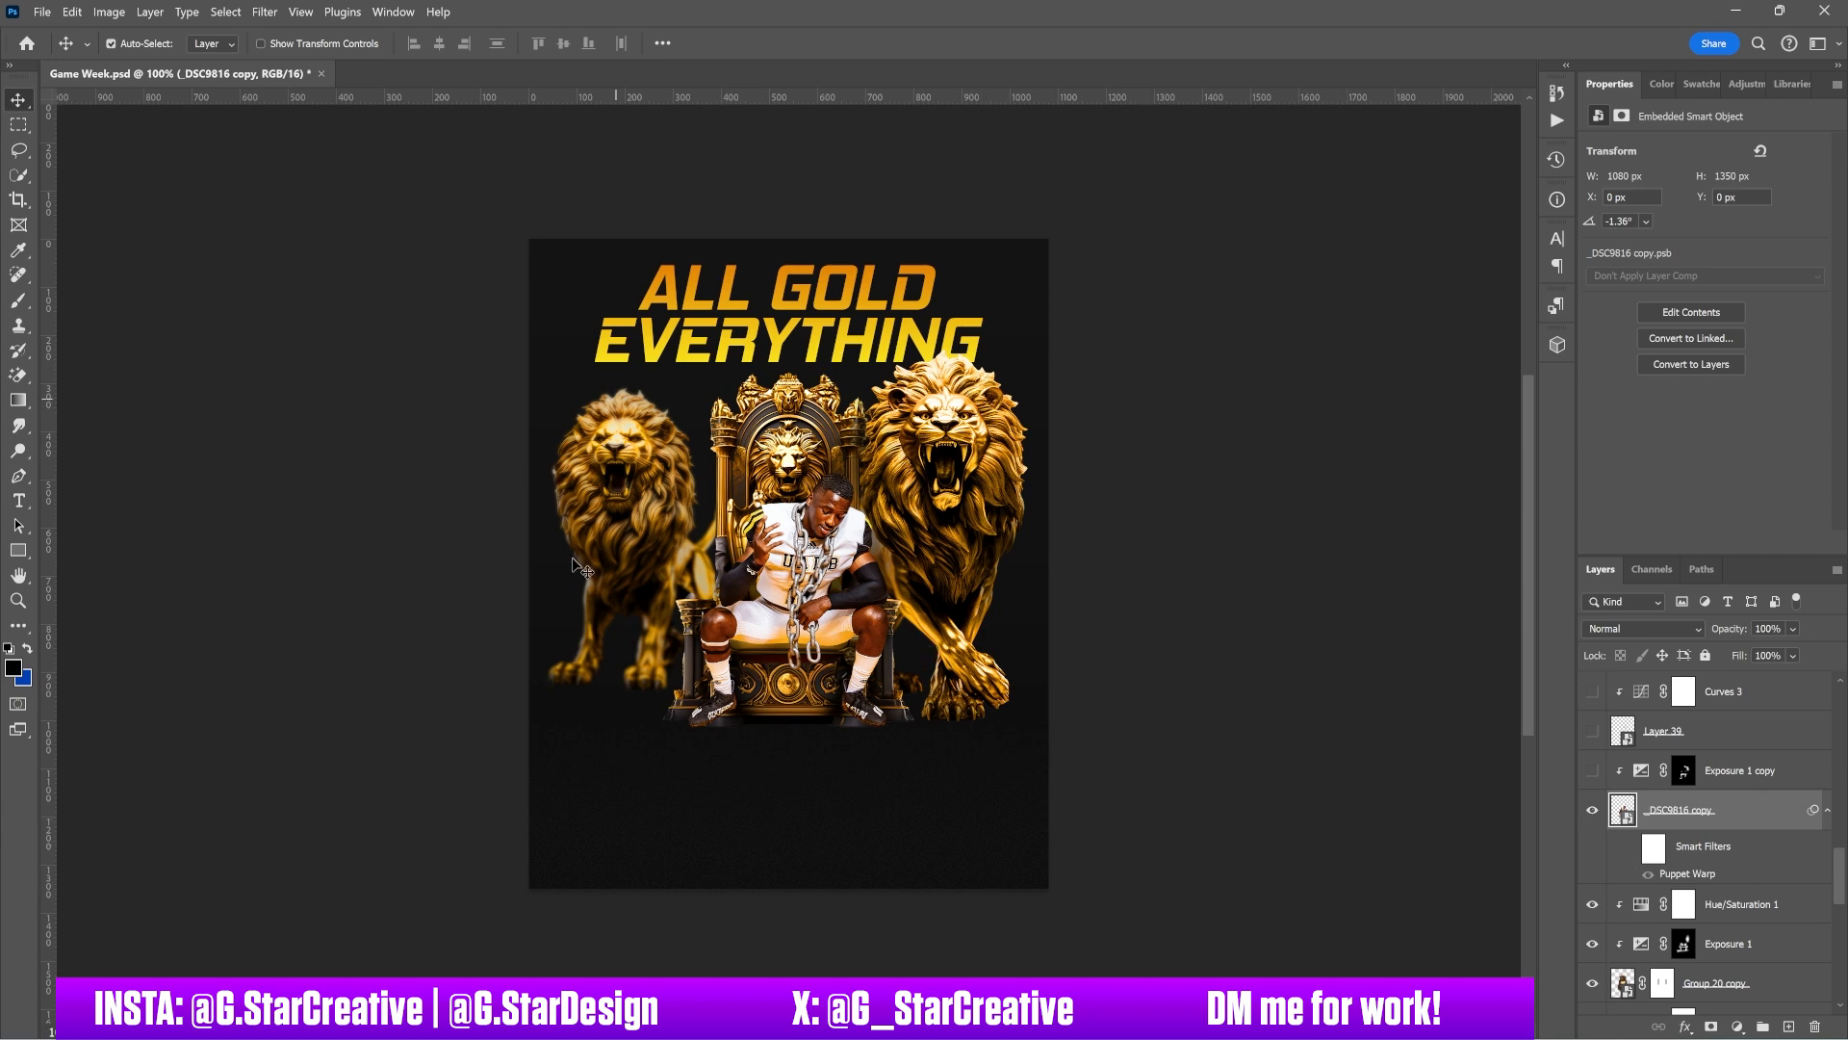
{"action": "left_click", "coordinate": [1633, 850]}
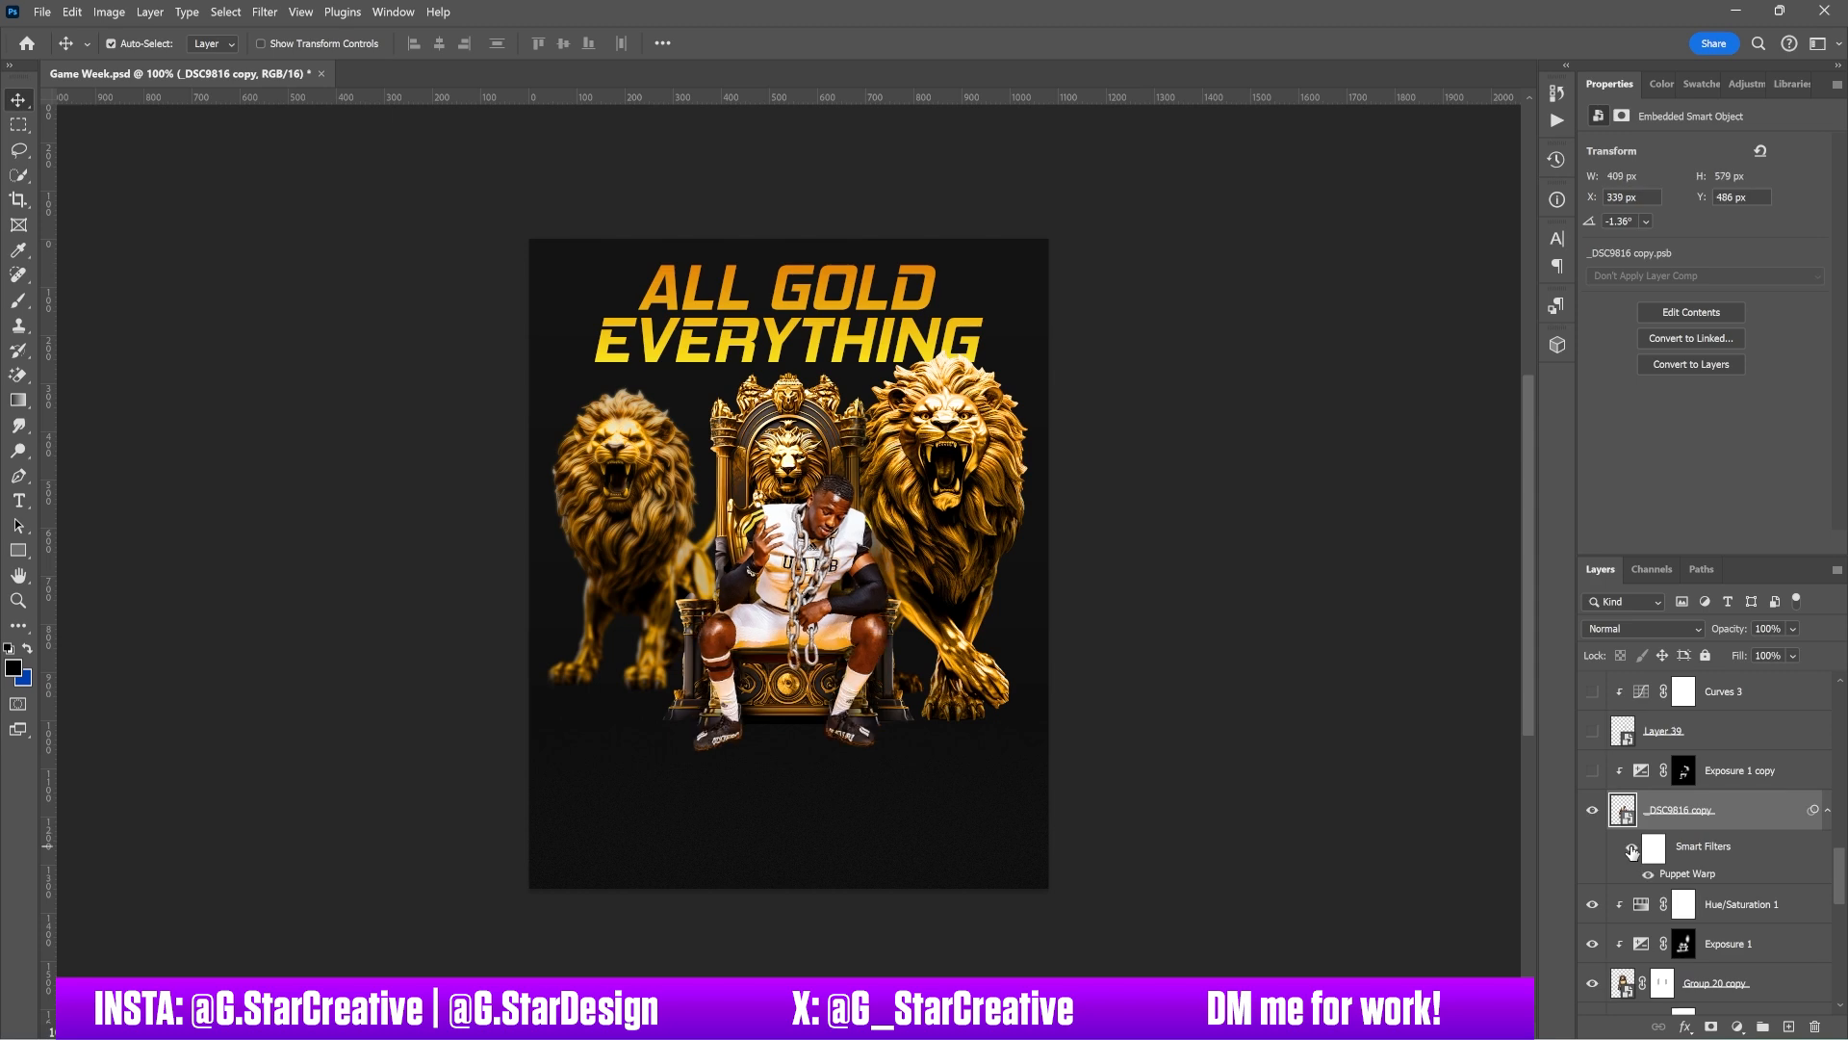
Step: Compare the player repeatedly with and without the Exposure 1 copy adjustment, leaving it shown
{"action": "left_click", "coordinate": [1593, 771]}
{"action": "left_click", "coordinate": [1593, 771]}
{"action": "left_click", "coordinate": [1593, 770]}
{"action": "left_click", "coordinate": [1593, 770]}
{"action": "left_click", "coordinate": [1594, 770]}
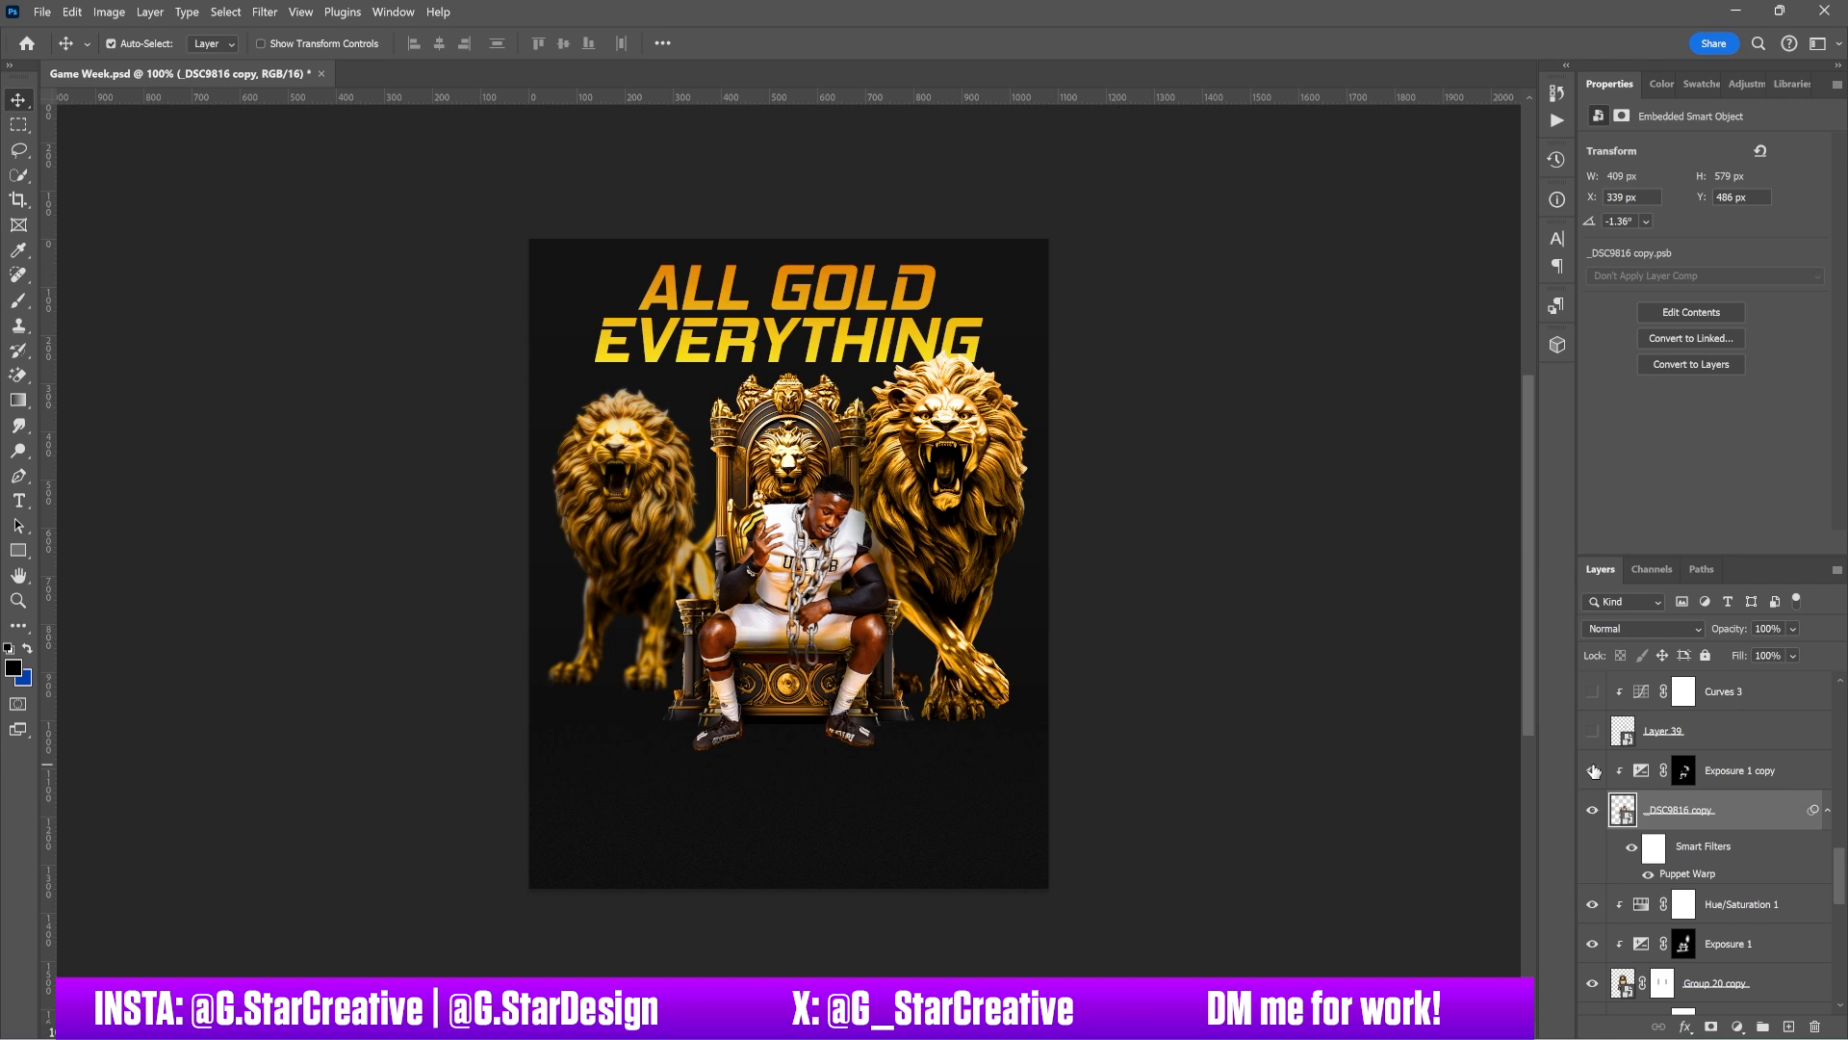
{"action": "left_click", "coordinate": [1593, 770]}
{"action": "left_click", "coordinate": [1593, 770]}
{"action": "left_click", "coordinate": [1592, 772]}
{"action": "left_click", "coordinate": [1592, 772]}
{"action": "left_click", "coordinate": [1591, 773]}
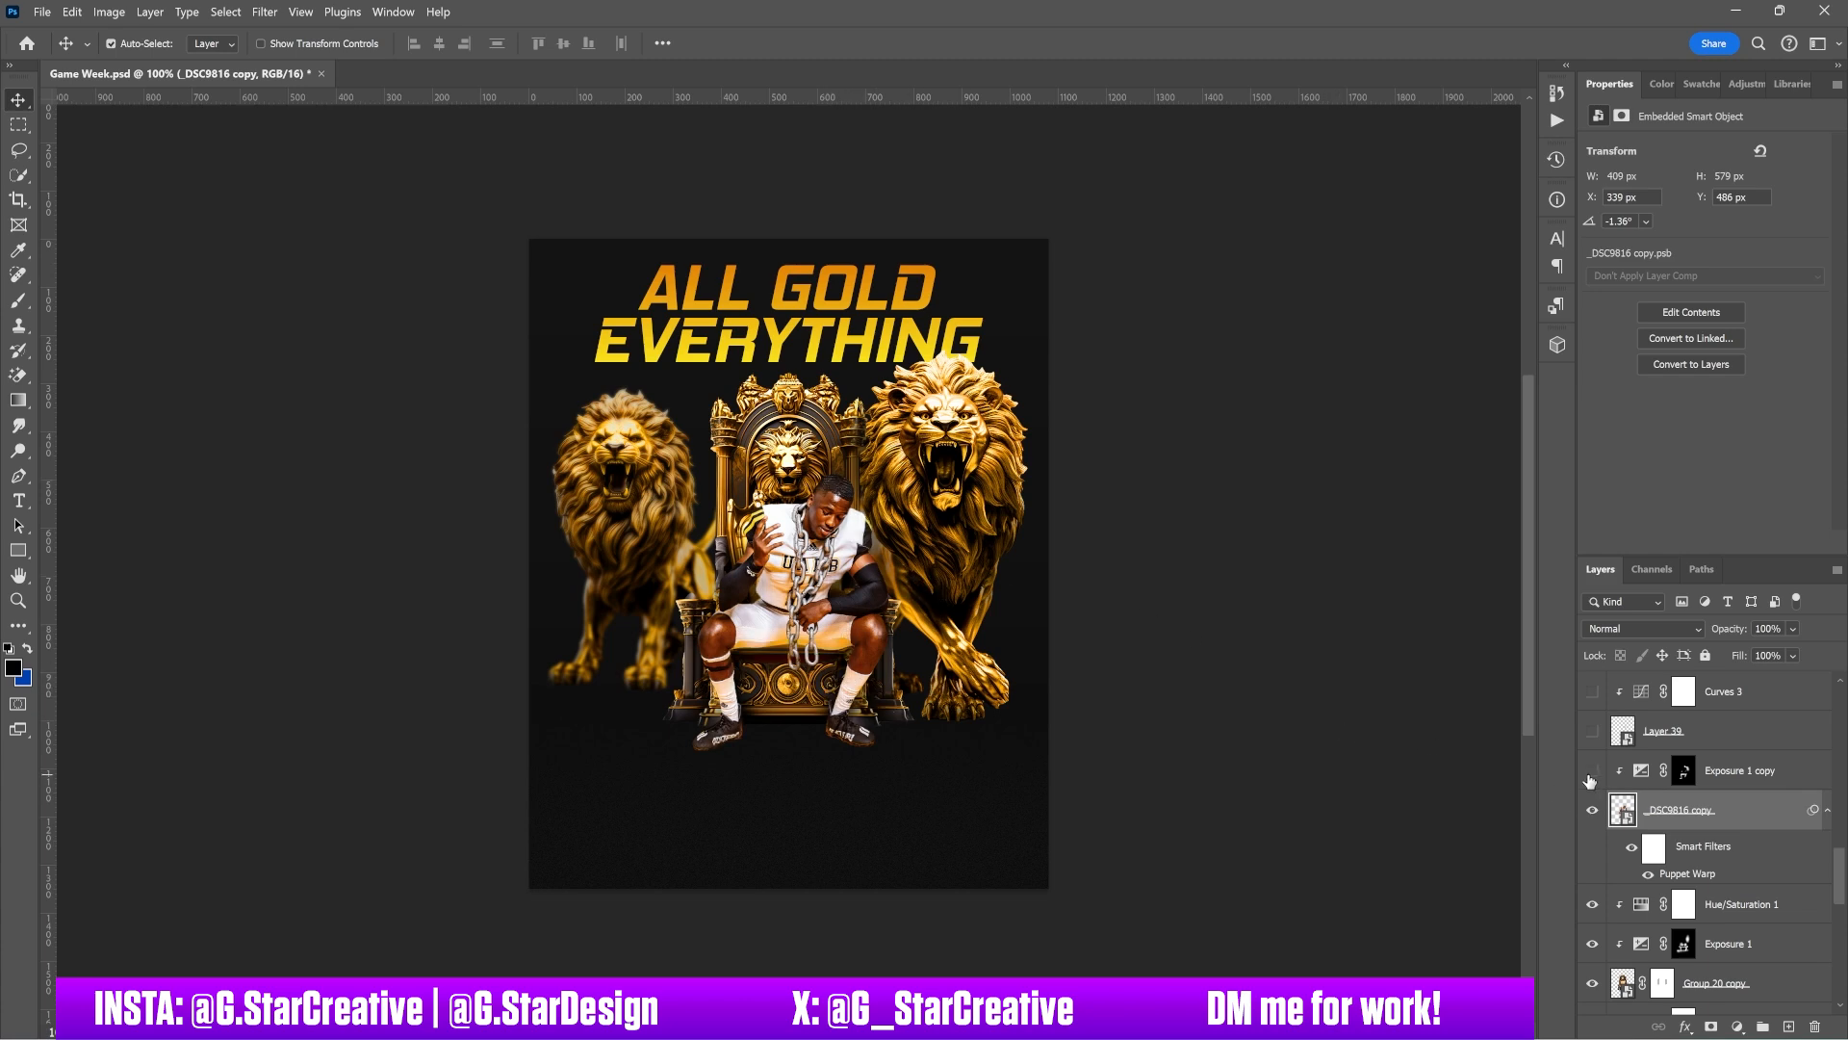
{"action": "left_click", "coordinate": [1592, 772]}
{"action": "left_click", "coordinate": [1591, 772]}
{"action": "left_click", "coordinate": [1591, 772]}
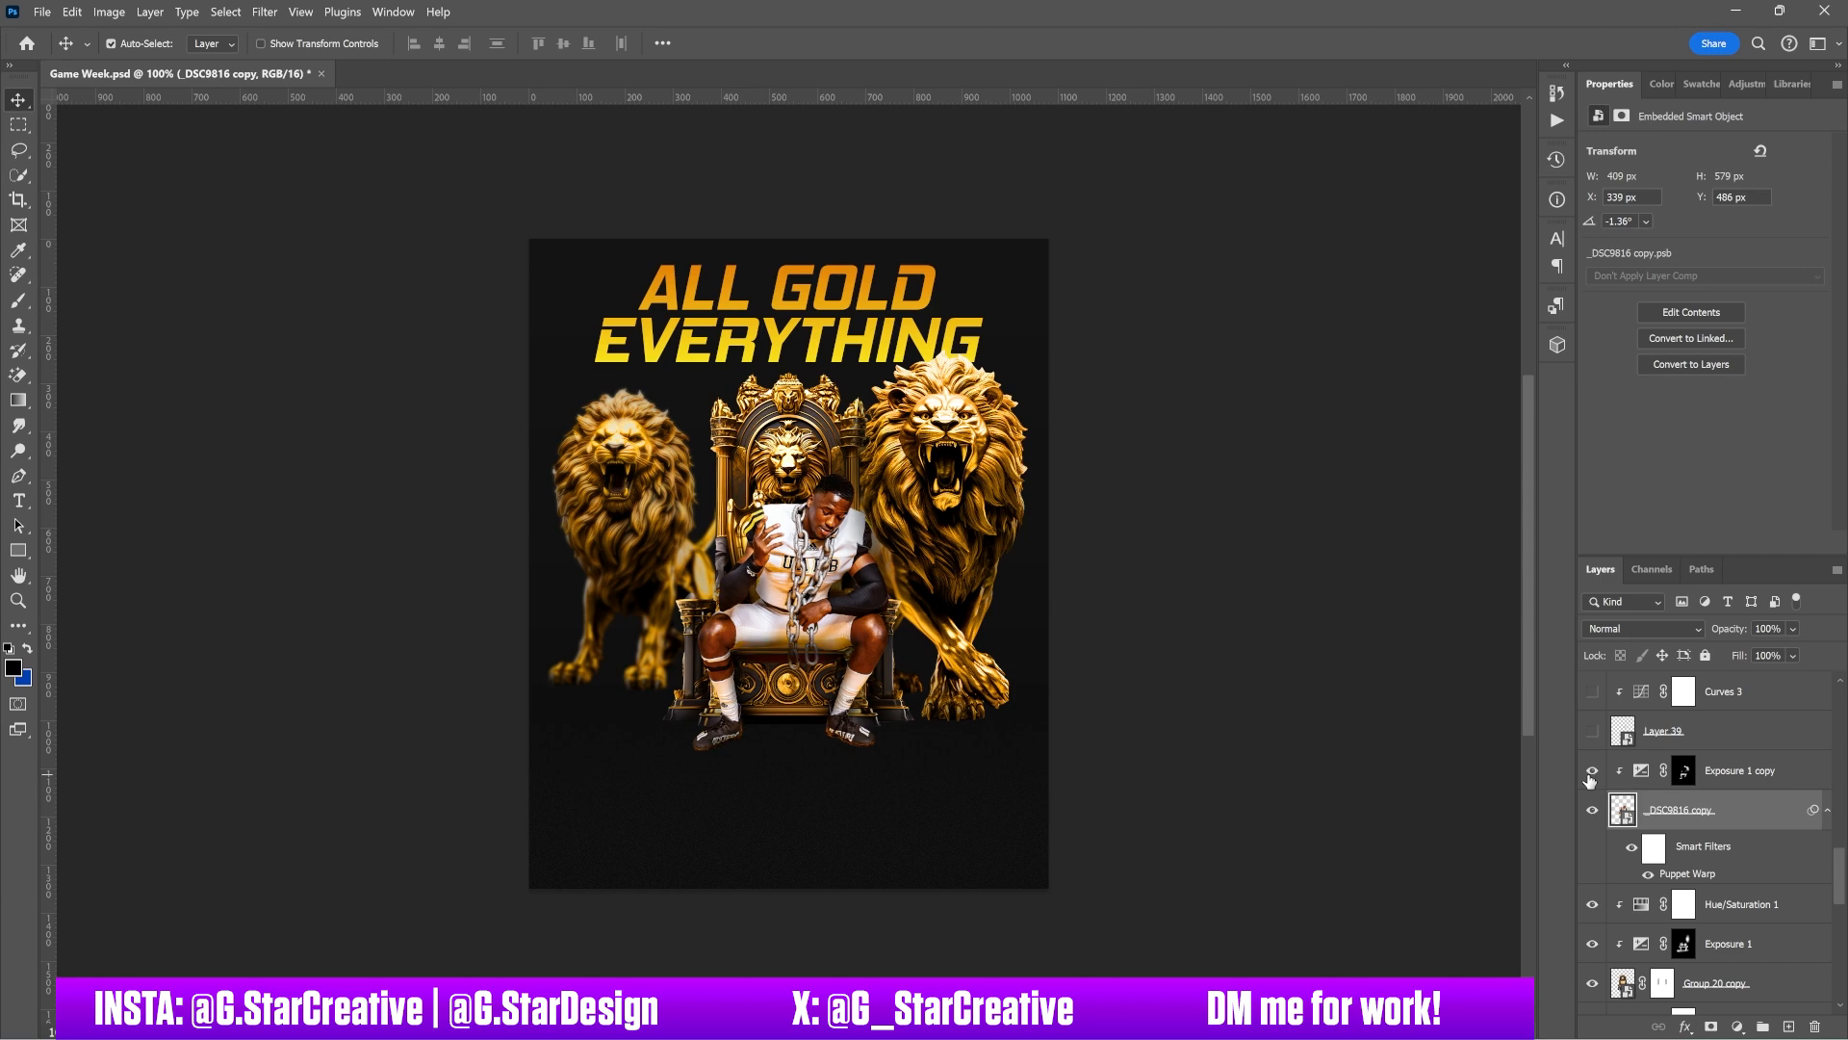
Step: Show the crown on Layer 39 and compare the player repeatedly with and without the Exposure 1 copy shading
{"action": "left_click", "coordinate": [1591, 772]}
{"action": "scroll", "coordinate": [1590, 778], "scroll_direction": "up", "scroll_amount": 1}
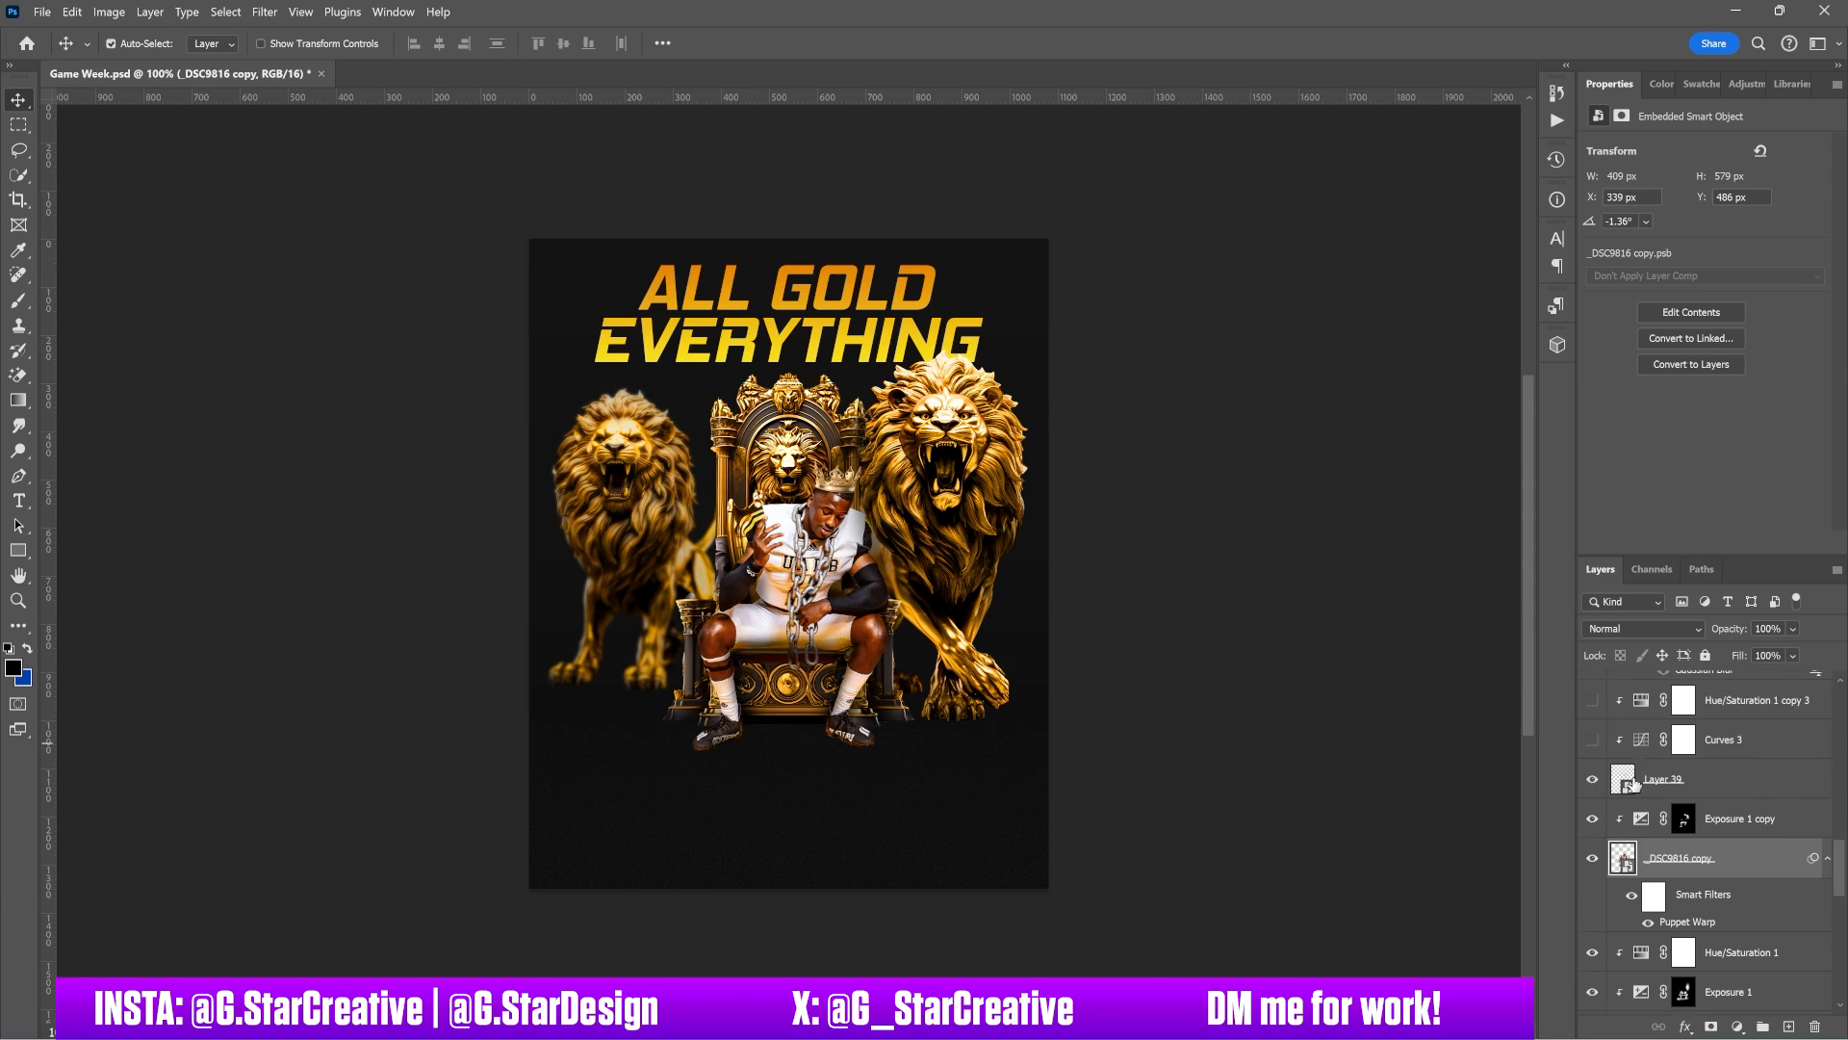
{"action": "left_click", "coordinate": [1593, 779]}
{"action": "left_click", "coordinate": [1593, 817]}
{"action": "left_click", "coordinate": [1593, 817]}
{"action": "left_click", "coordinate": [1593, 817]}
{"action": "left_click", "coordinate": [1594, 817]}
{"action": "left_click", "coordinate": [1593, 817]}
{"action": "left_click", "coordinate": [1593, 817]}
{"action": "left_click", "coordinate": [1592, 780]}
{"action": "scroll", "coordinate": [1696, 787], "scroll_direction": "up", "scroll_amount": 1}
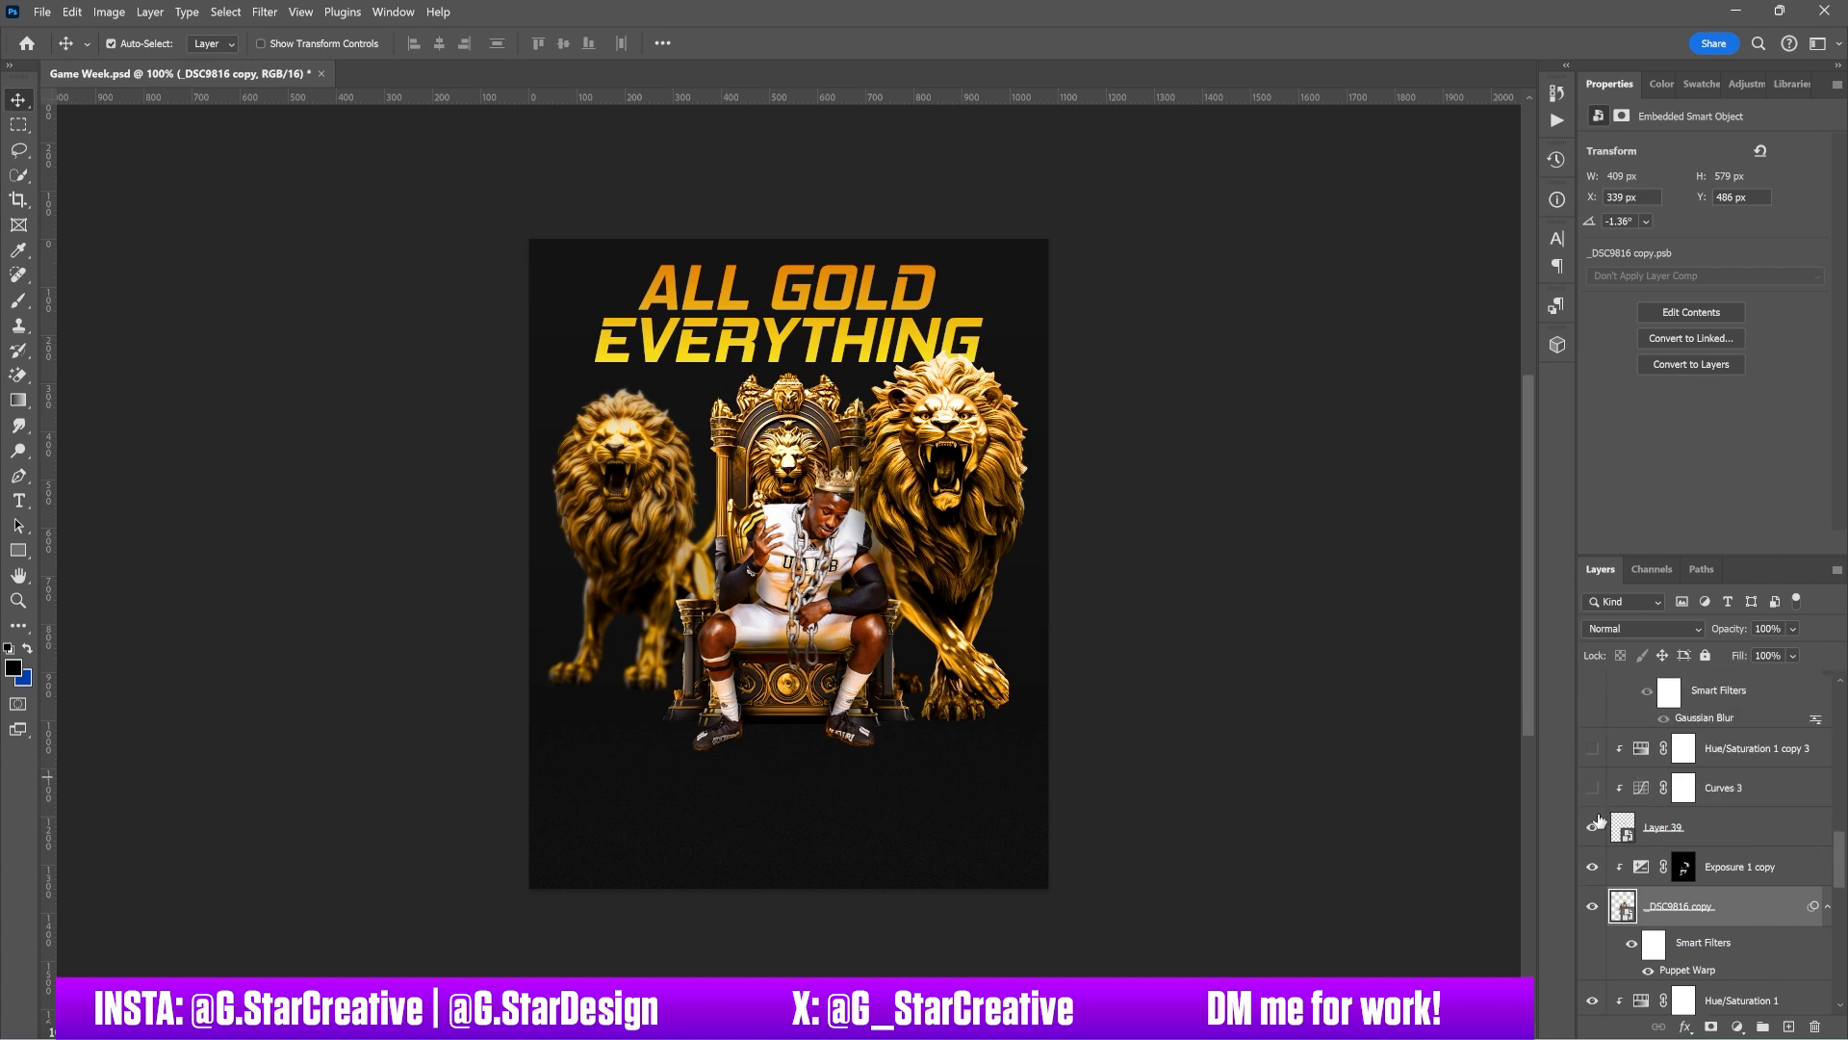
Step: Compare the player with and without the Layer 39 crown, and show and select its Curves 3 adjustment
{"action": "left_click", "coordinate": [1594, 827]}
{"action": "left_click", "coordinate": [1593, 827]}
{"action": "left_click", "coordinate": [1593, 787]}
{"action": "left_click", "coordinate": [1741, 776]}
Step: Compare the crown with and without Curves 3, and show the Hue/Saturation 1 copy 3 adjustment with its settings
{"action": "scroll", "coordinate": [1742, 775], "scroll_direction": "up", "scroll_amount": 1}
{"action": "left_click", "coordinate": [1593, 814]}
{"action": "left_click", "coordinate": [1593, 814]}
{"action": "left_click", "coordinate": [1593, 772]}
{"action": "left_click", "coordinate": [1733, 775]}
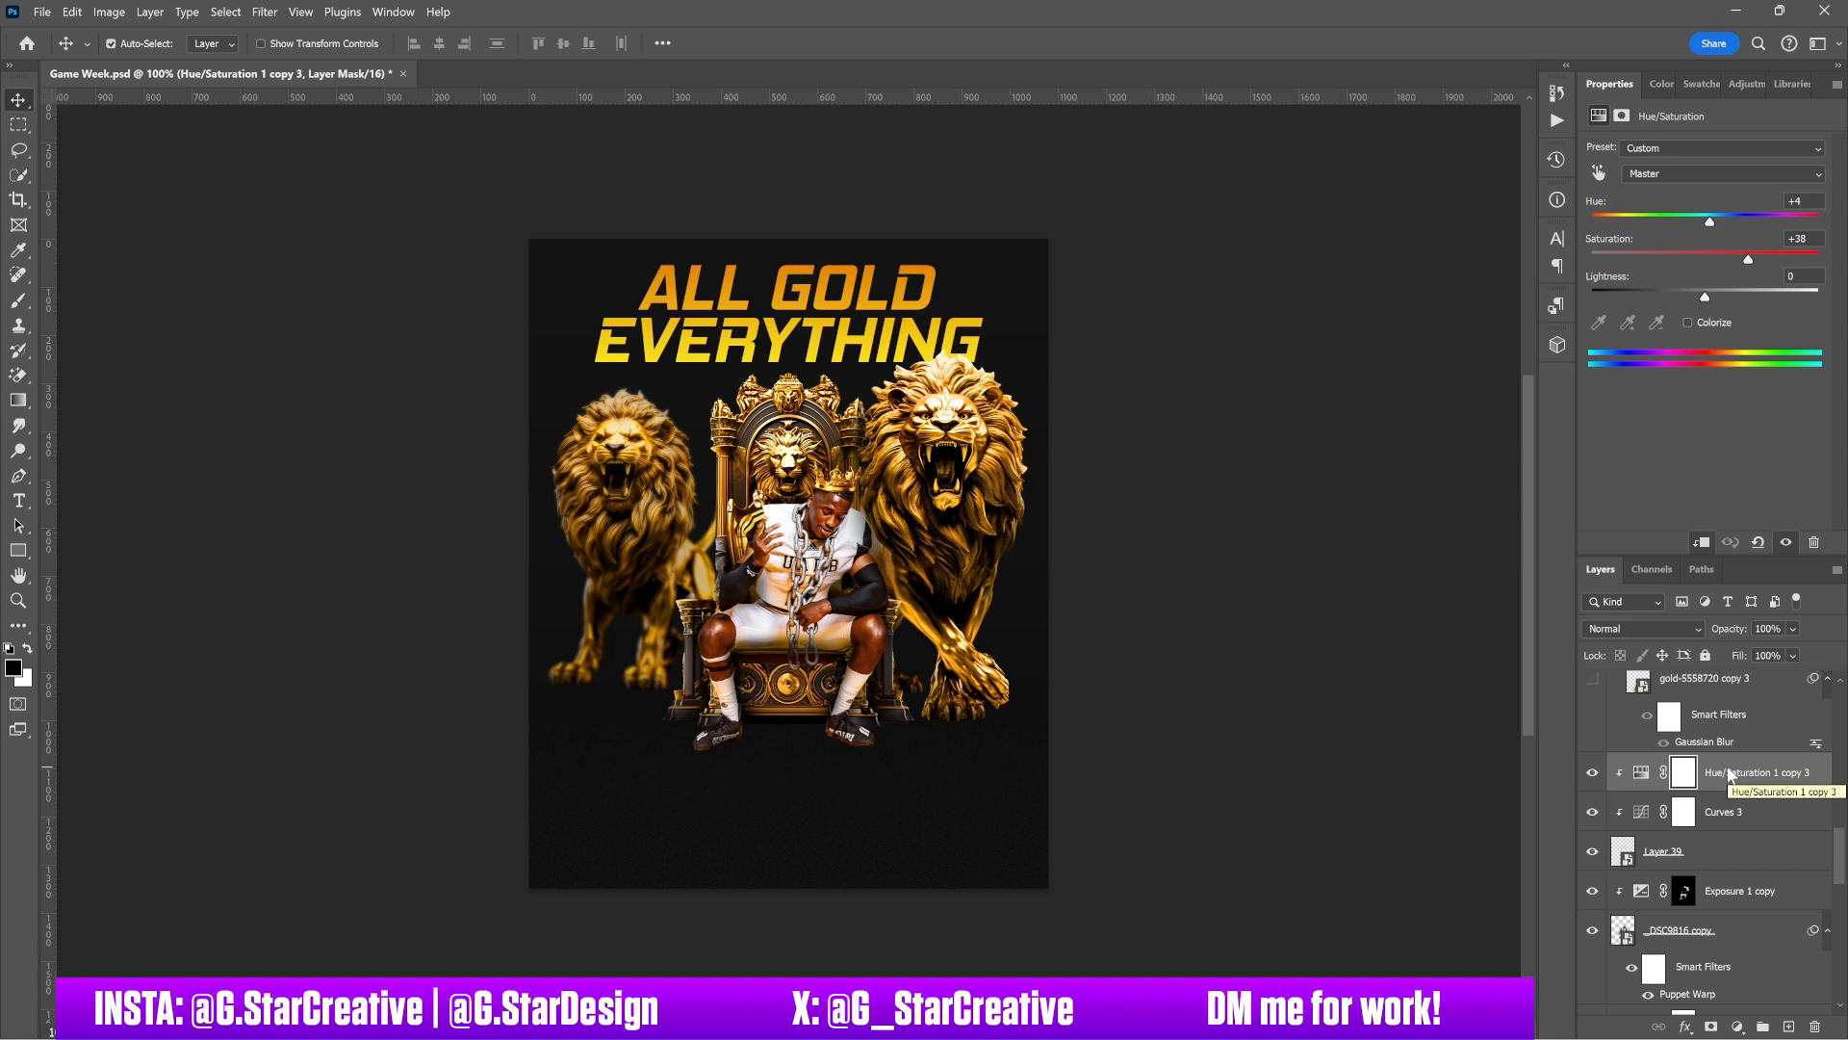
Step: Show the gold bars layer gold-5558720 copy 3 and compare it with and without its Gaussian Blur smart filter
{"action": "scroll", "coordinate": [1732, 775], "scroll_direction": "up", "scroll_amount": 1}
{"action": "scroll", "coordinate": [1586, 818], "scroll_direction": "up", "scroll_amount": 1}
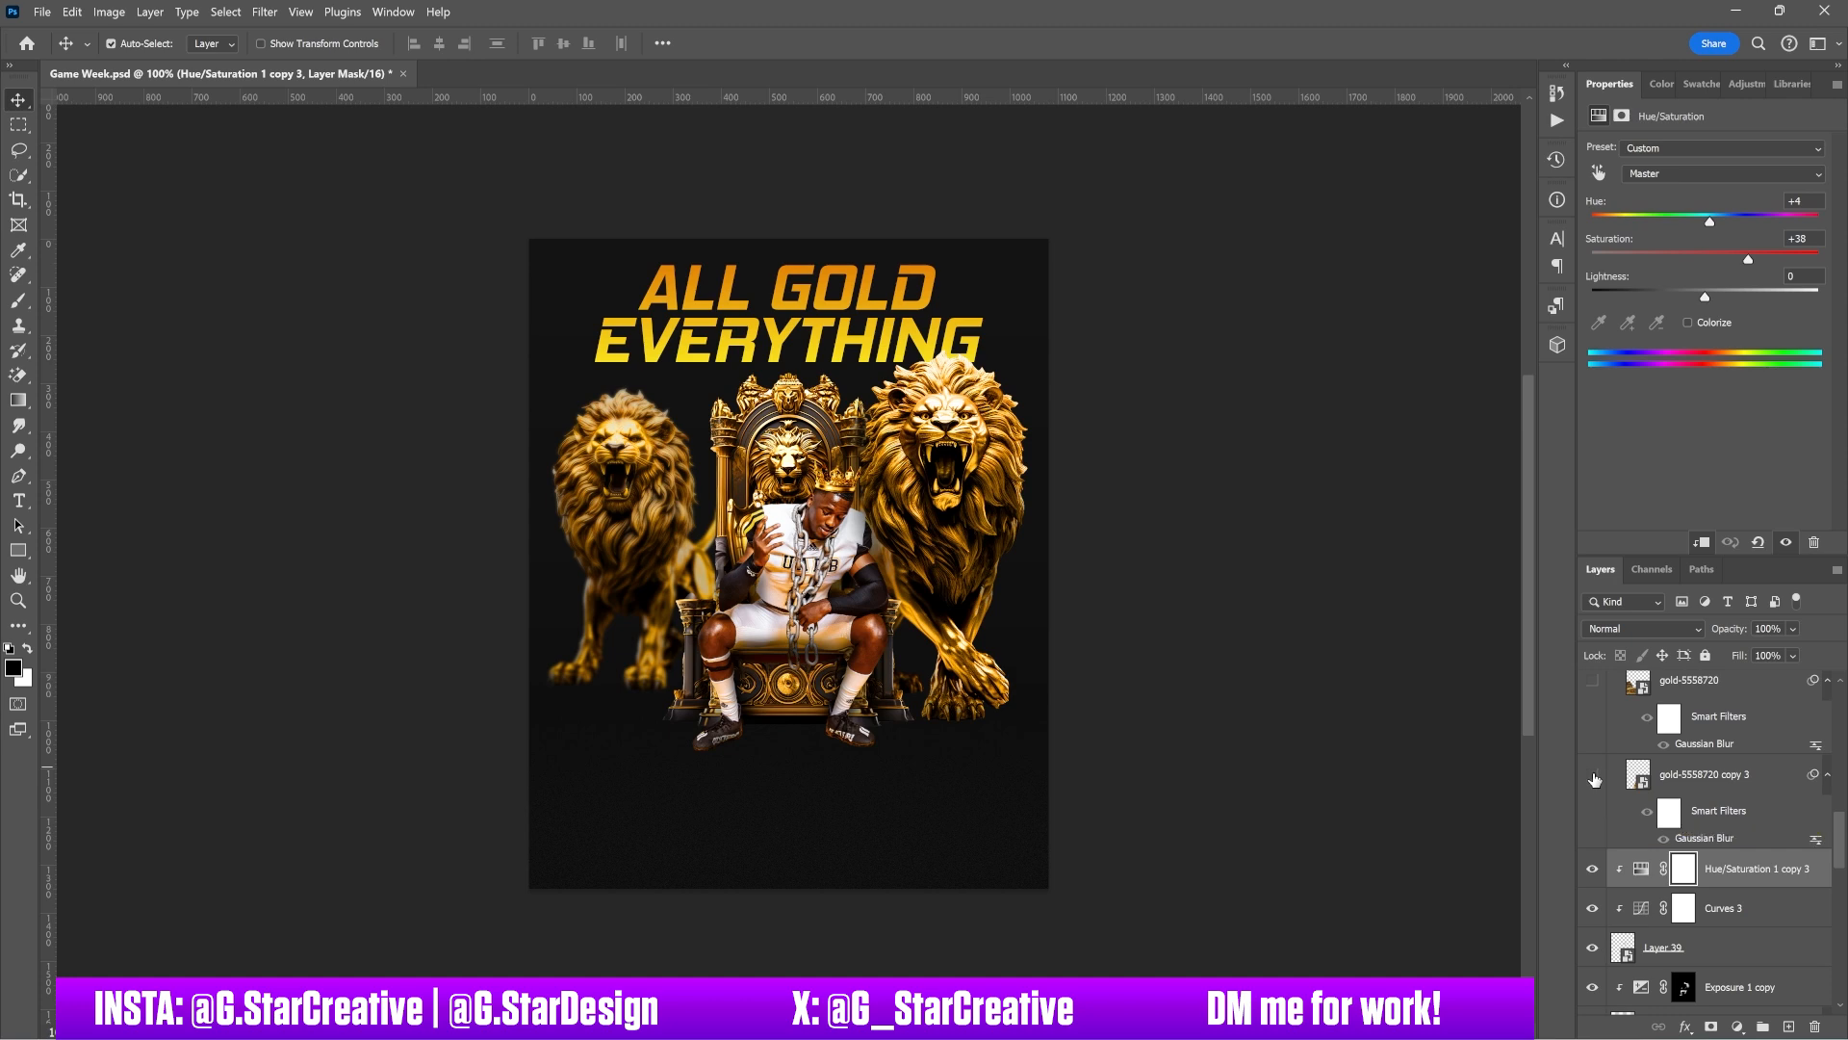
{"action": "left_click", "coordinate": [1594, 776]}
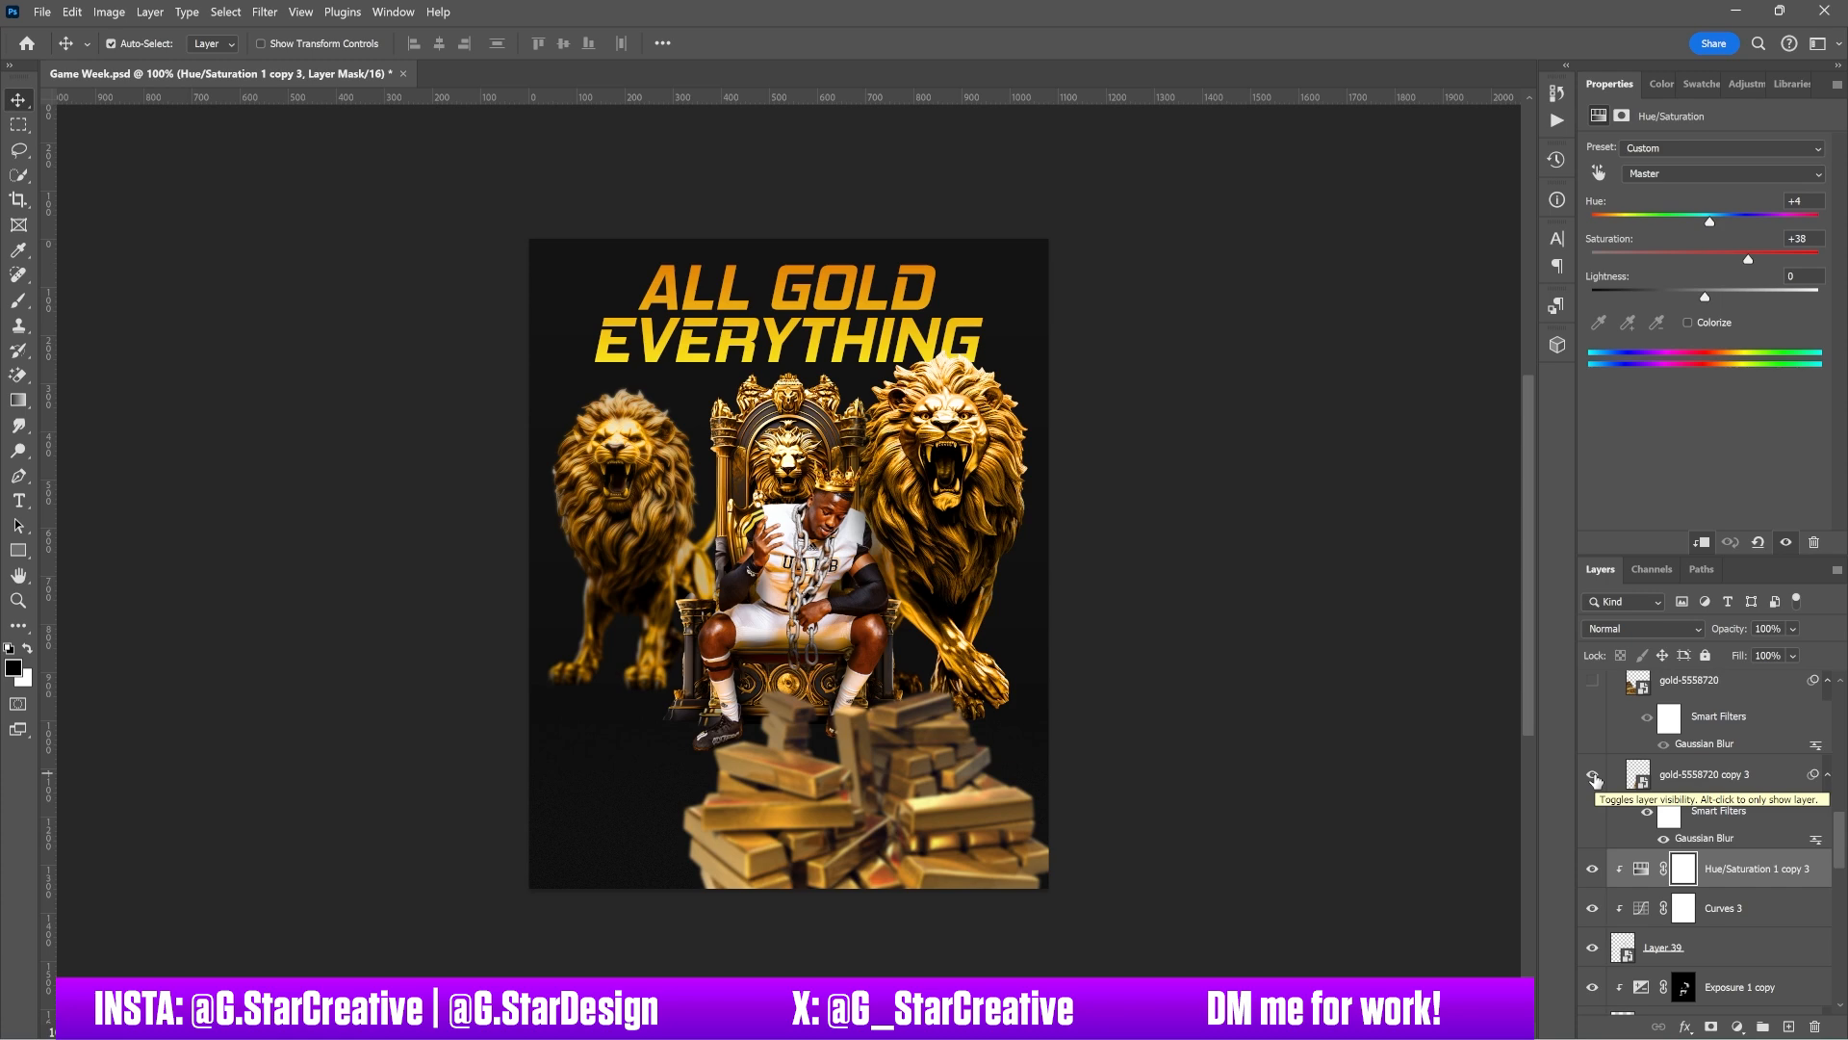
{"action": "scroll", "coordinate": [1694, 804], "scroll_direction": "up", "scroll_amount": 1}
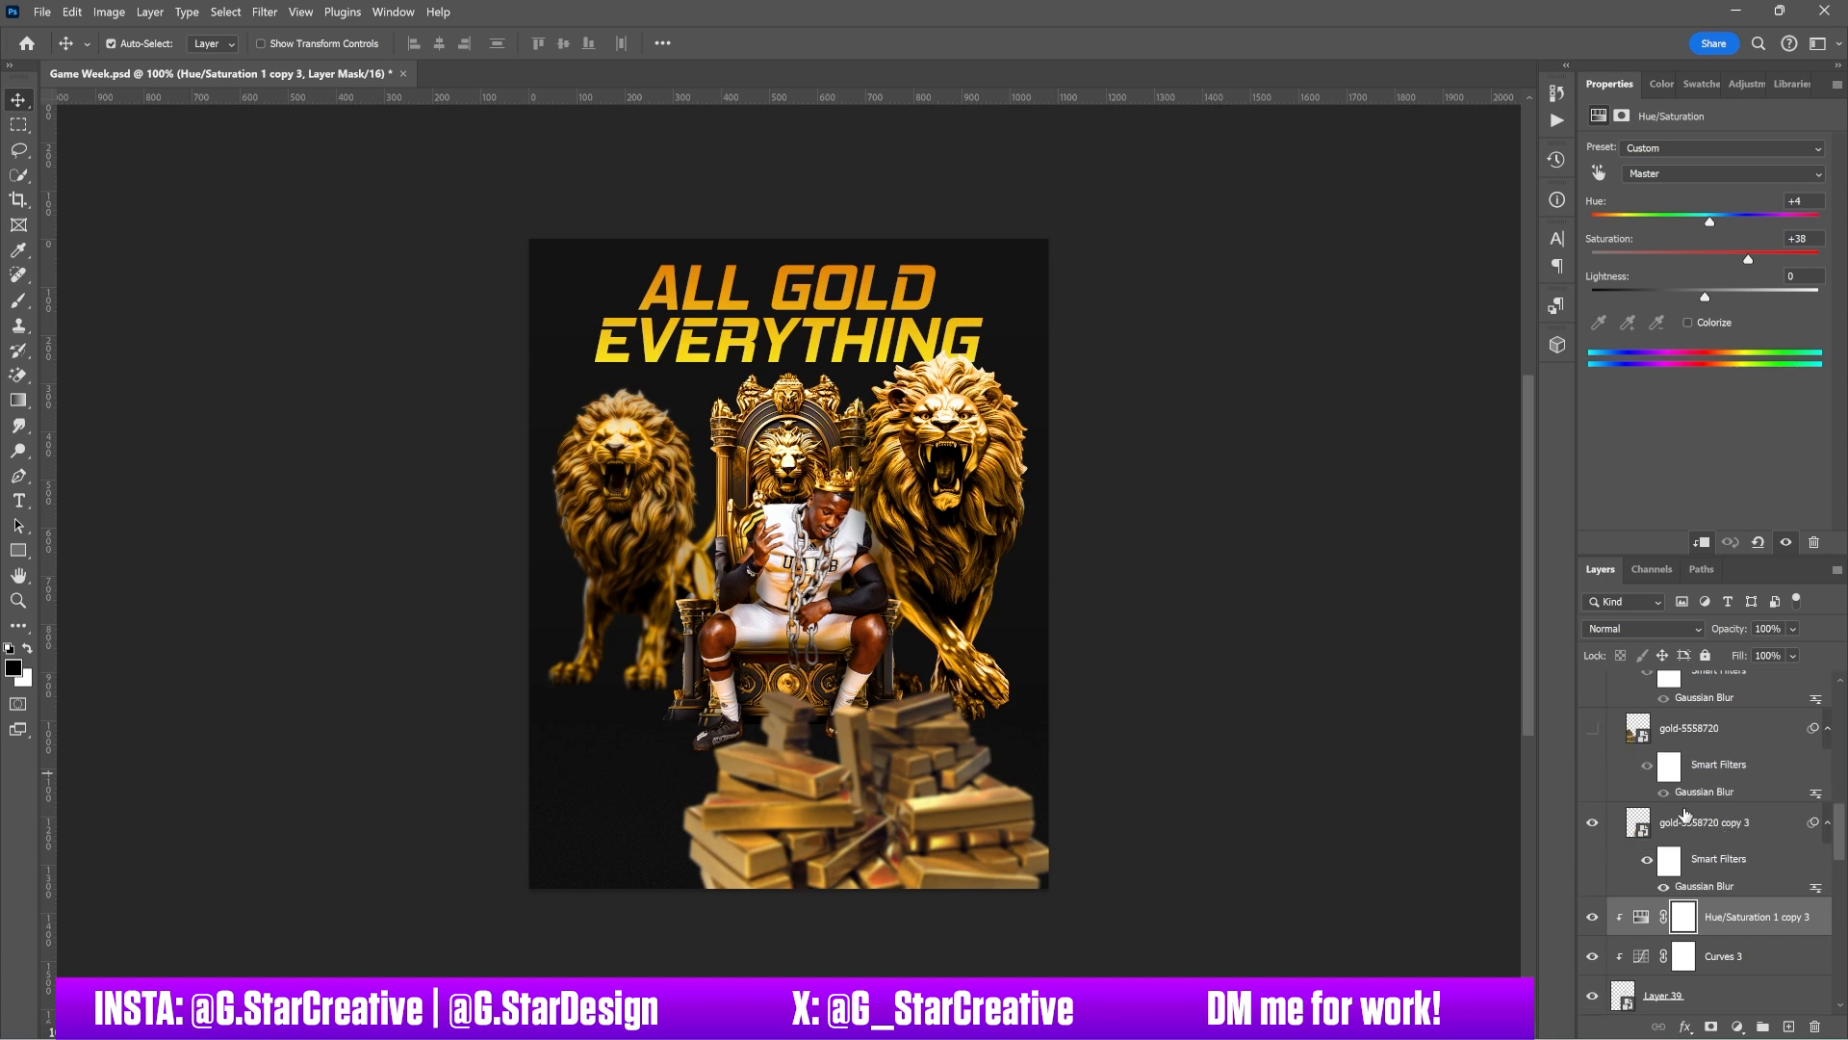
{"action": "left_click", "coordinate": [1647, 861]}
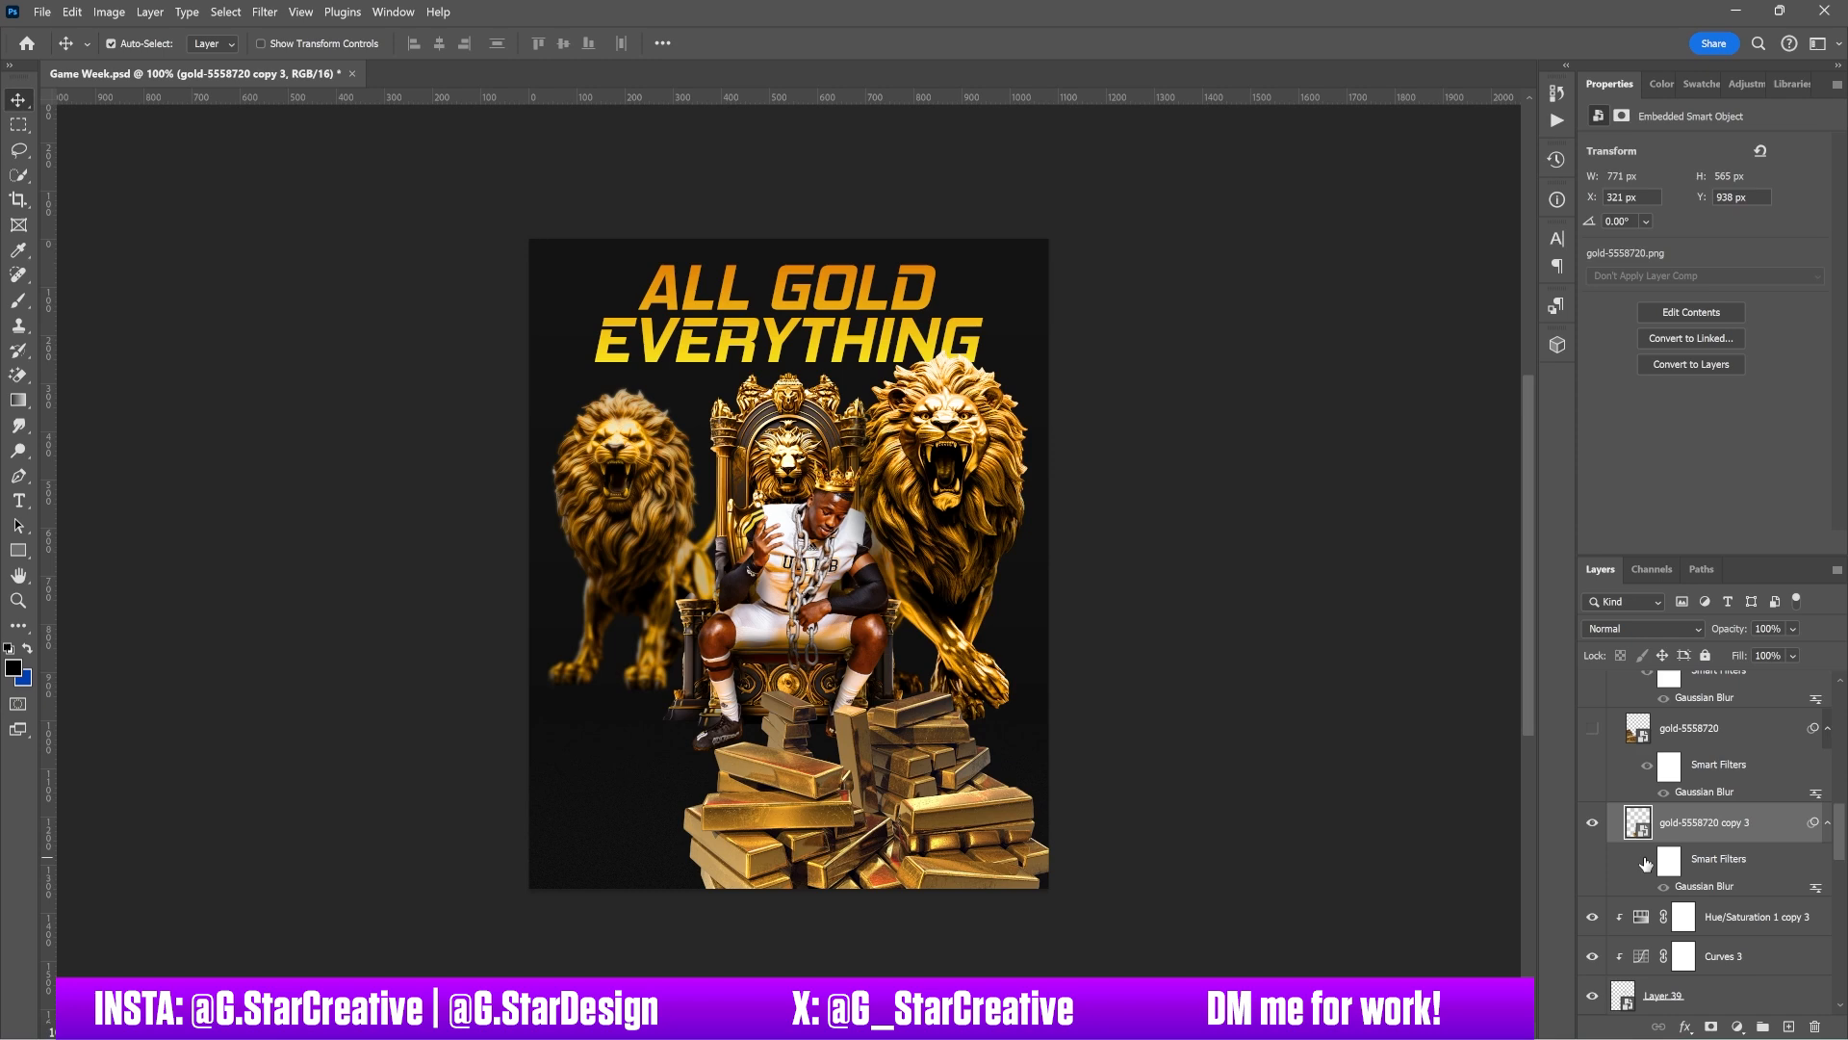
{"action": "left_click", "coordinate": [1646, 860]}
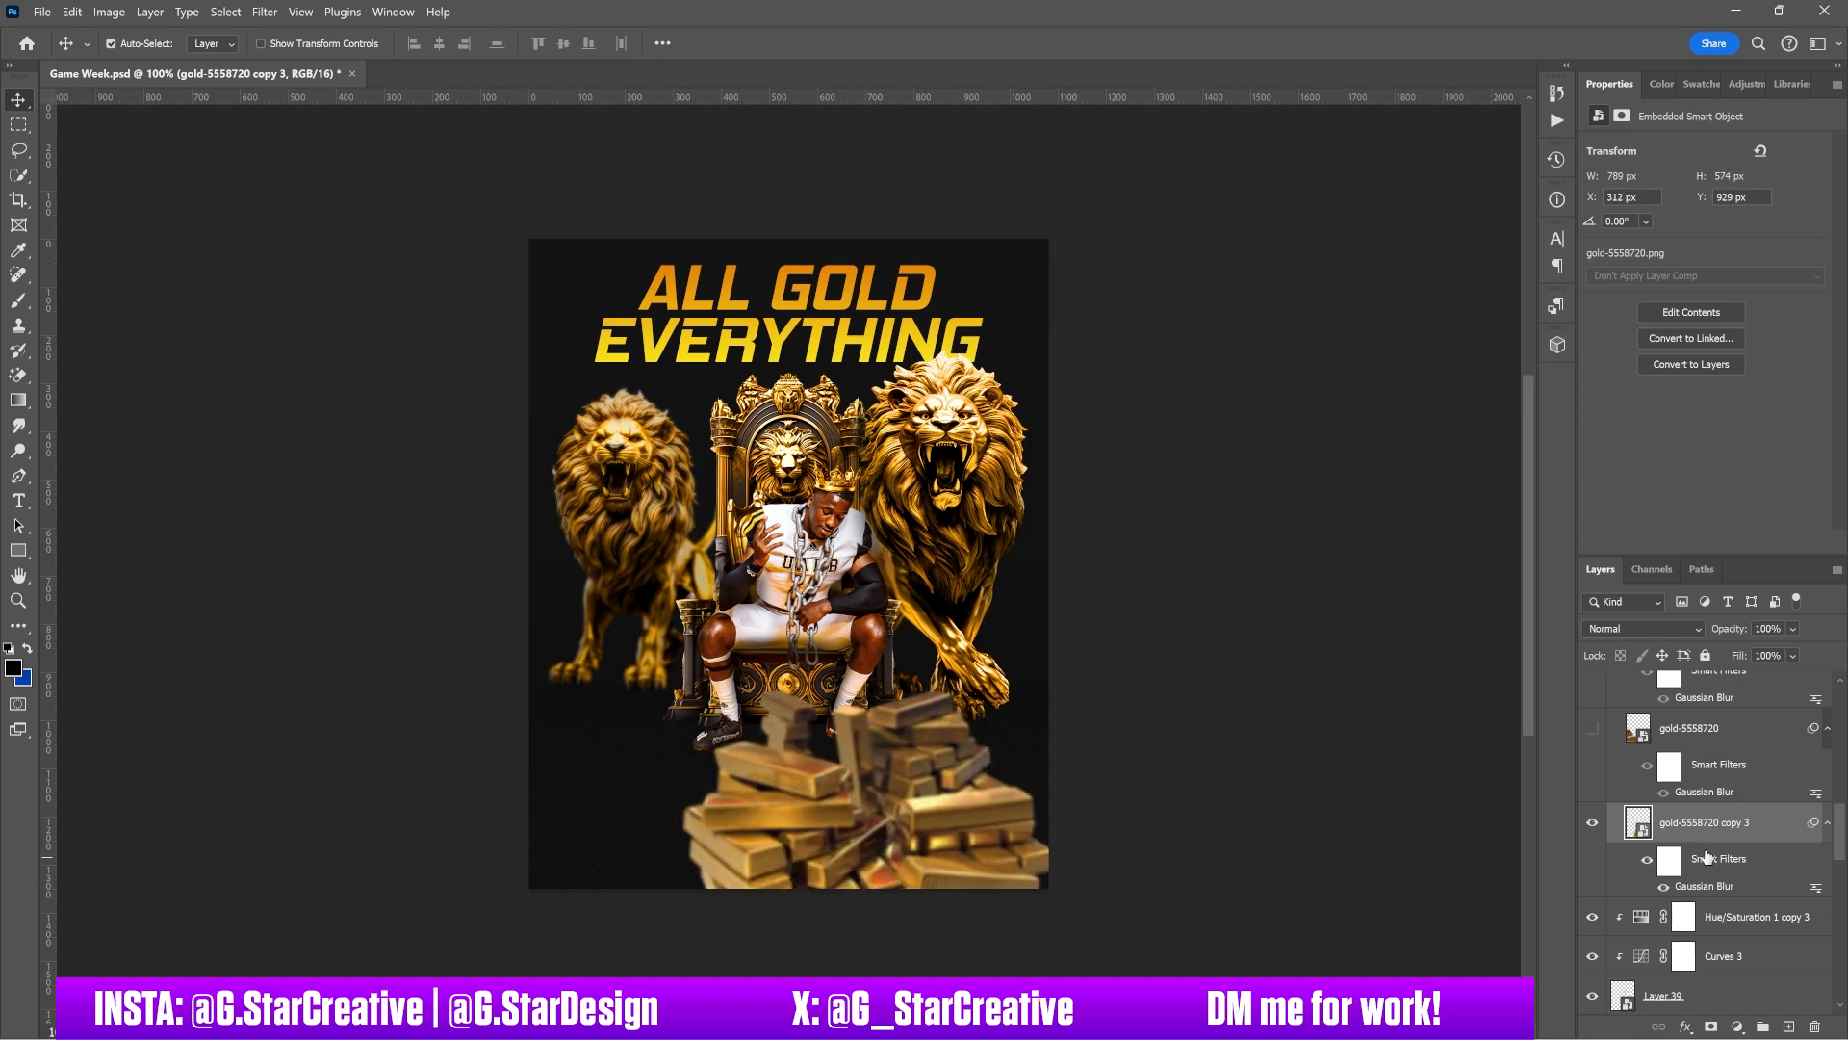
Step: Show the foreground gold bars layer gold-5558720 and compare the poster with and without it
{"action": "scroll", "coordinate": [1701, 862], "scroll_direction": "up", "scroll_amount": 1}
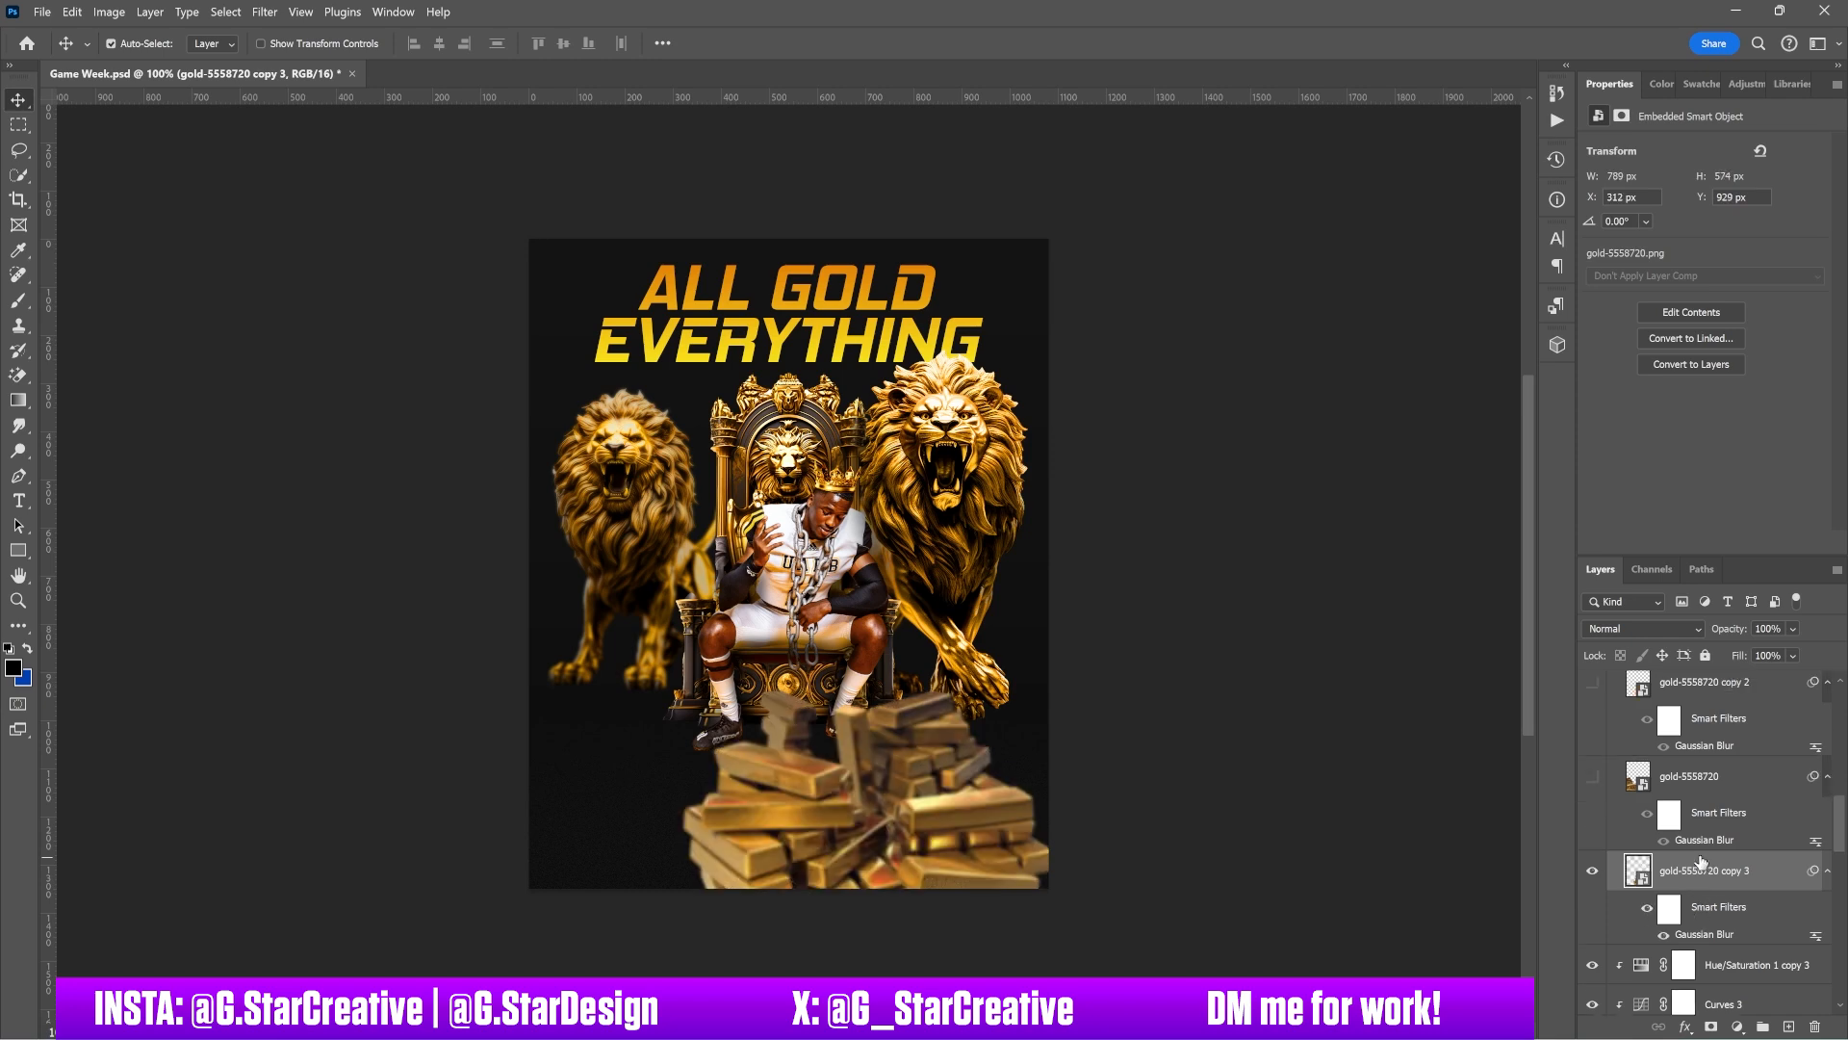
{"action": "left_click", "coordinate": [1593, 777]}
{"action": "left_click", "coordinate": [1699, 776]}
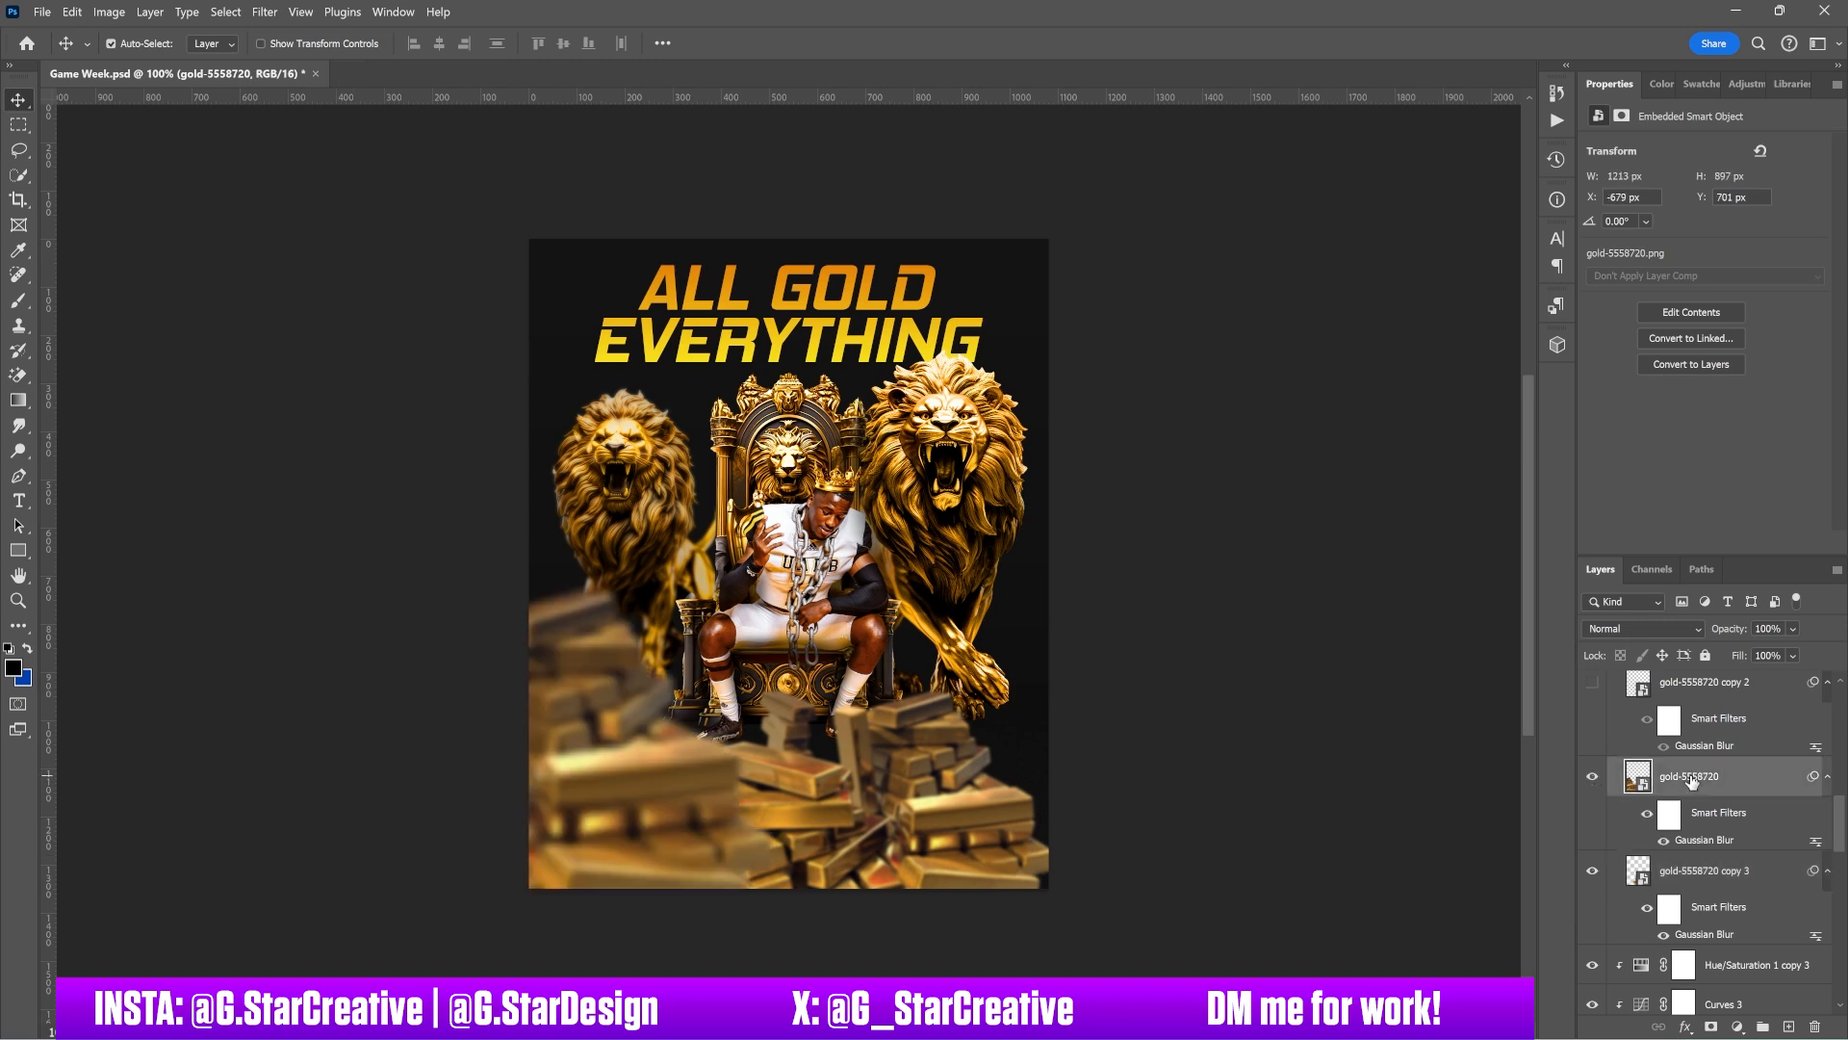
{"action": "left_click", "coordinate": [1598, 784]}
{"action": "left_click", "coordinate": [1598, 785]}
Step: Show the gold bars layer gold-5558720 copy 2, compare the poster with and without it, and view its Gaussian Blur settings
{"action": "scroll", "coordinate": [1694, 847], "scroll_direction": "up", "scroll_amount": 1}
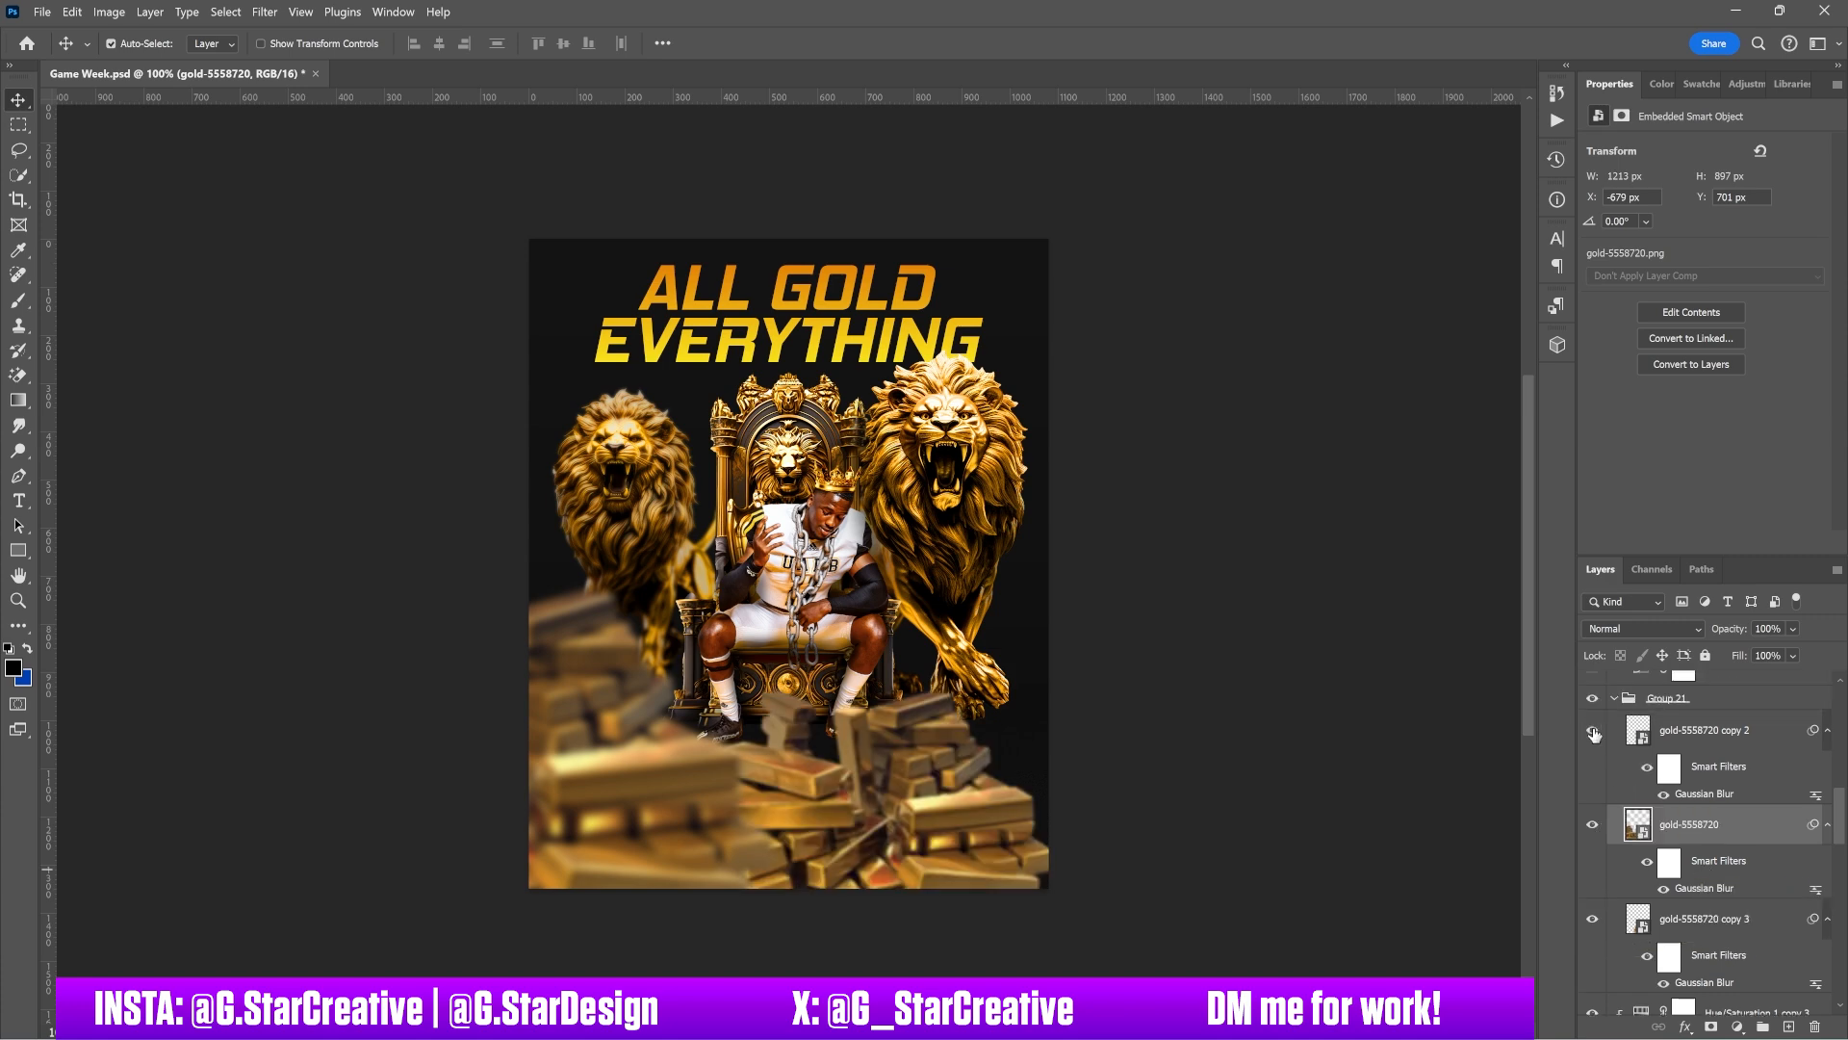
{"action": "left_click", "coordinate": [1595, 734]}
{"action": "left_click", "coordinate": [1660, 737]}
{"action": "scroll", "coordinate": [1661, 736], "scroll_direction": "up", "scroll_amount": 1}
{"action": "left_click", "coordinate": [1590, 779]}
{"action": "left_click", "coordinate": [1590, 779]}
{"action": "left_click", "coordinate": [1590, 780]}
{"action": "left_click", "coordinate": [1590, 780]}
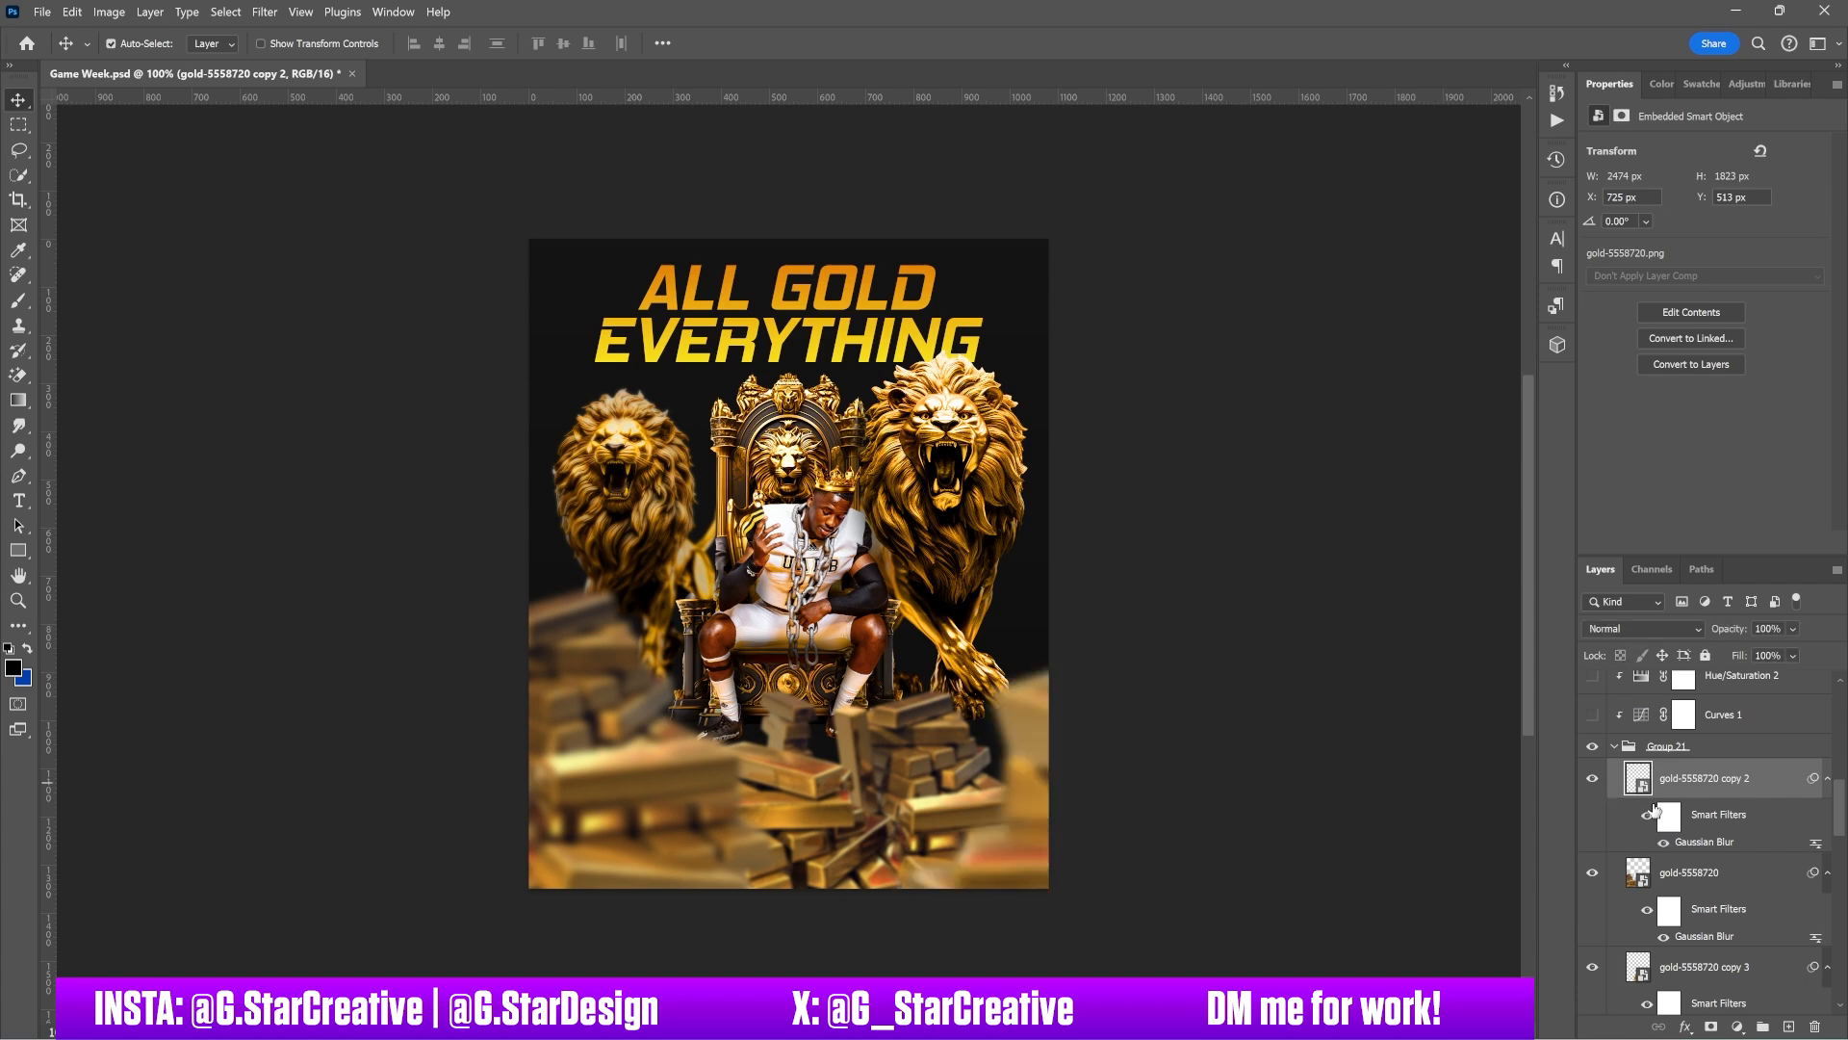
{"action": "double_click", "coordinate": [1701, 846]}
{"action": "left_click", "coordinate": [1379, 291]}
Step: Show the Curves 1 and Hue/Saturation 2 adjustments clipped to the gold bars group and view the Hue/Saturation 2 settings
{"action": "scroll", "coordinate": [1724, 820], "scroll_direction": "up", "scroll_amount": 2}
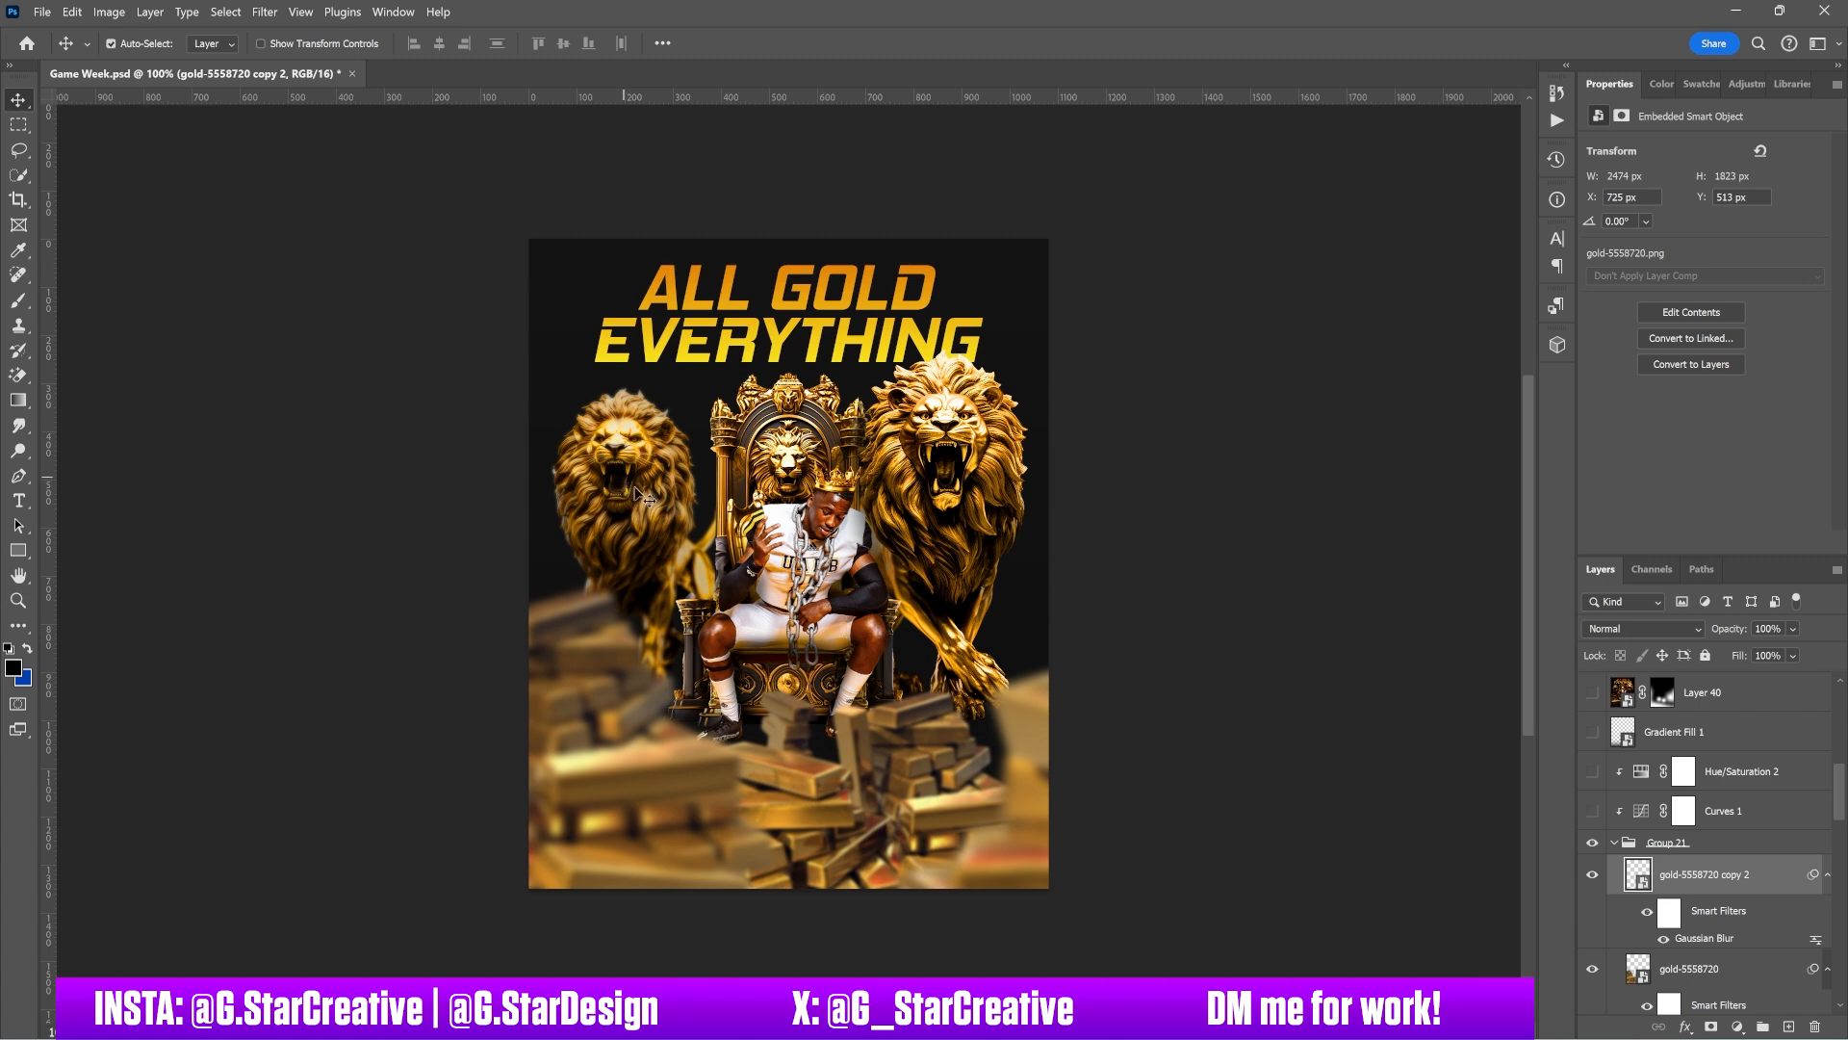
{"action": "left_click", "coordinate": [1594, 810]}
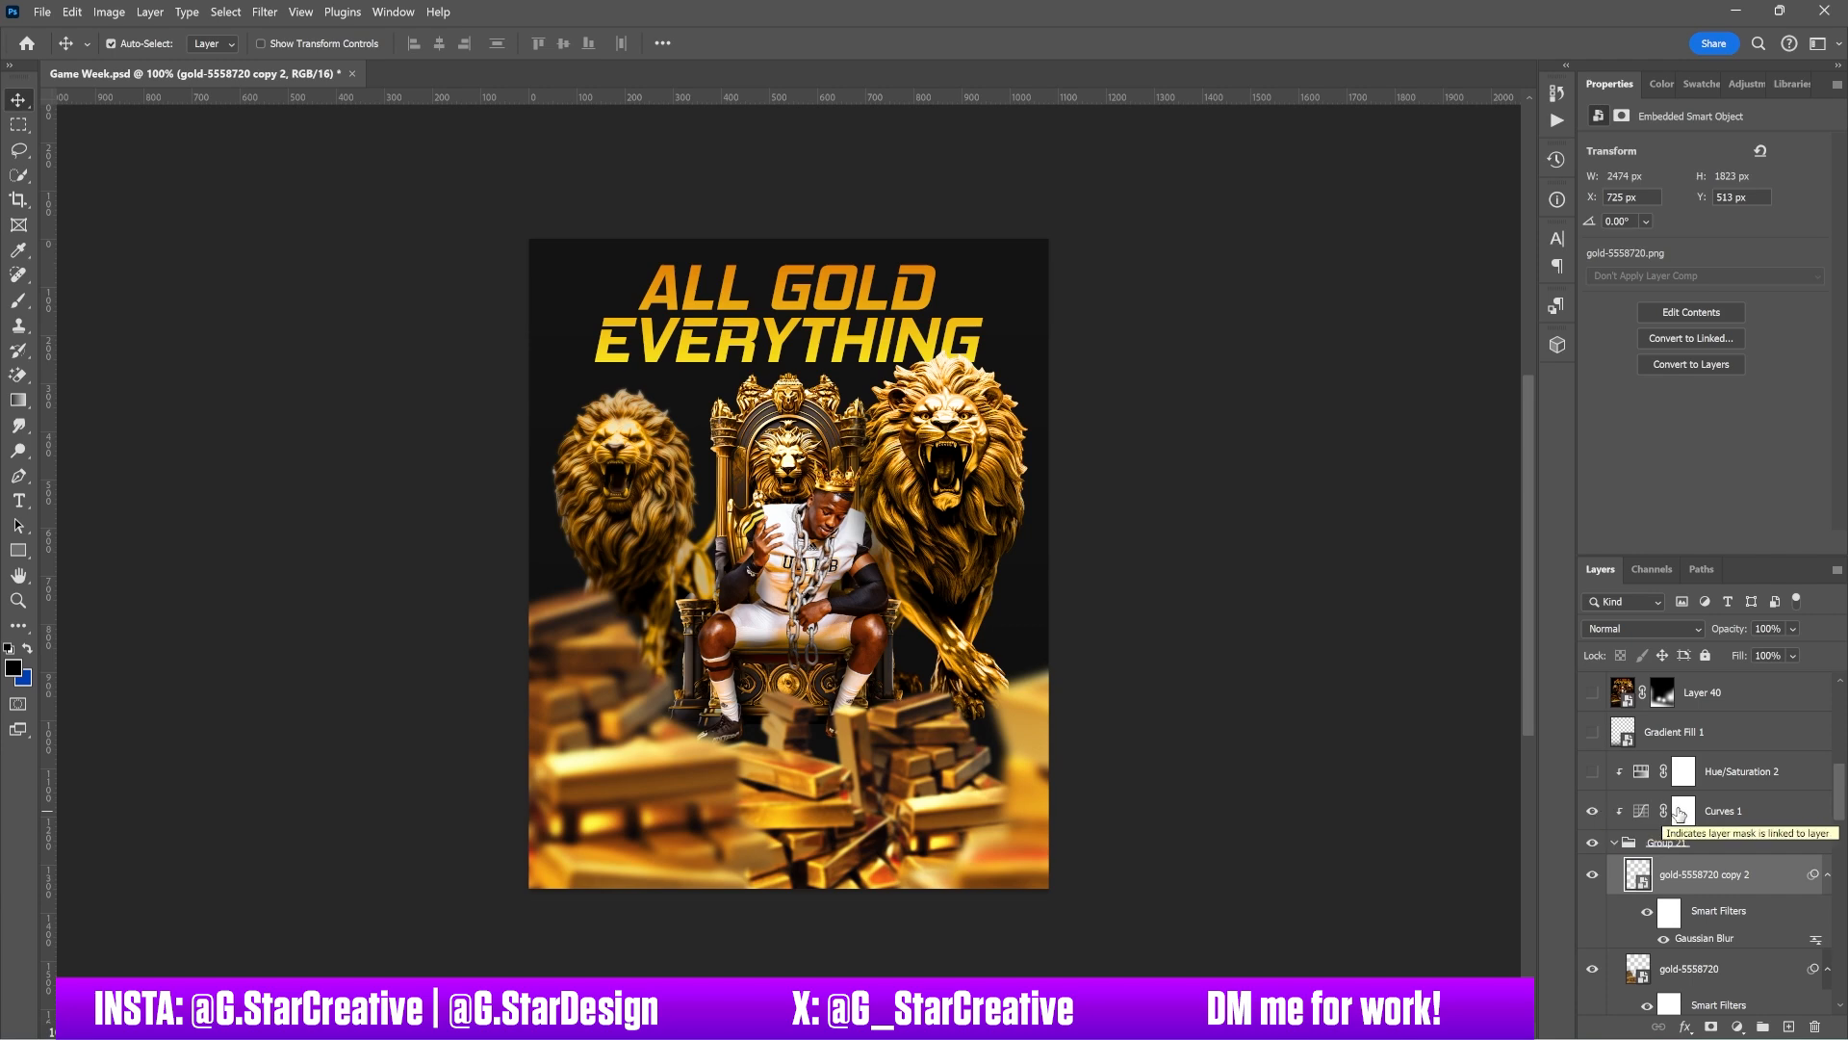
{"action": "left_click", "coordinate": [1681, 811]}
{"action": "left_click", "coordinate": [1594, 773]}
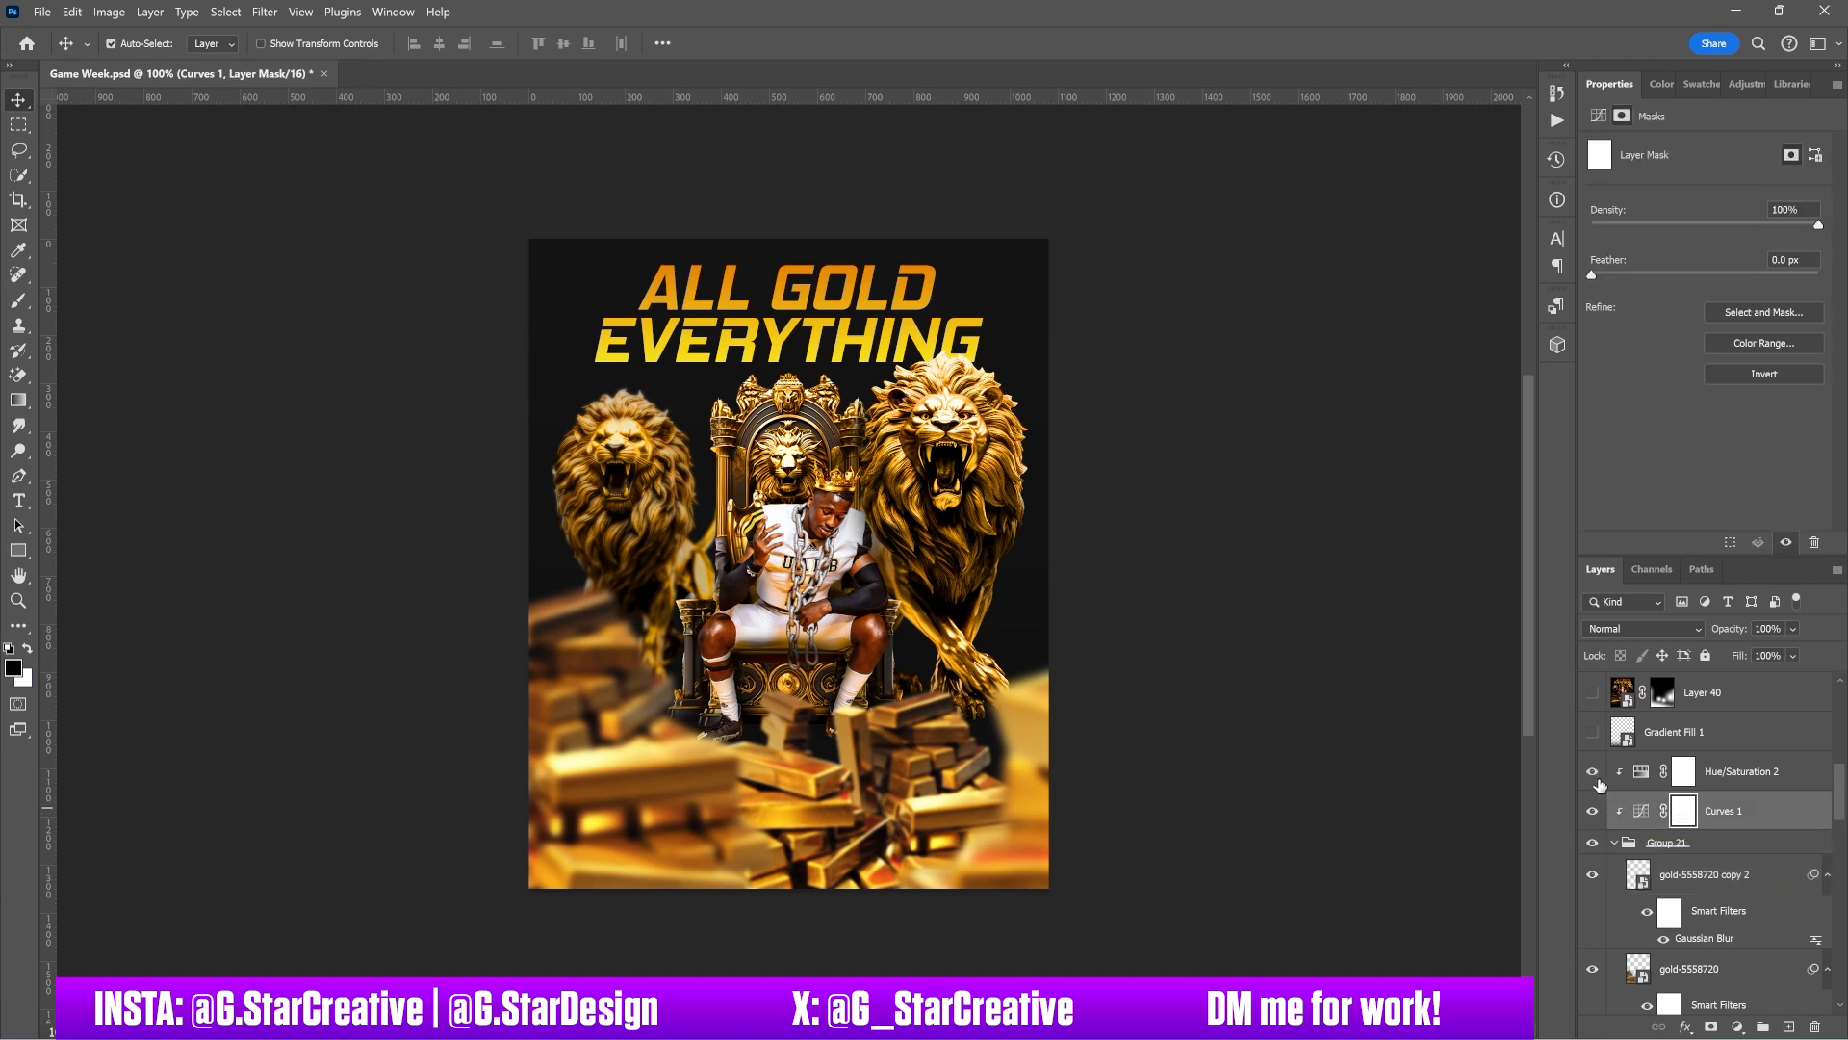
{"action": "left_click", "coordinate": [1754, 771]}
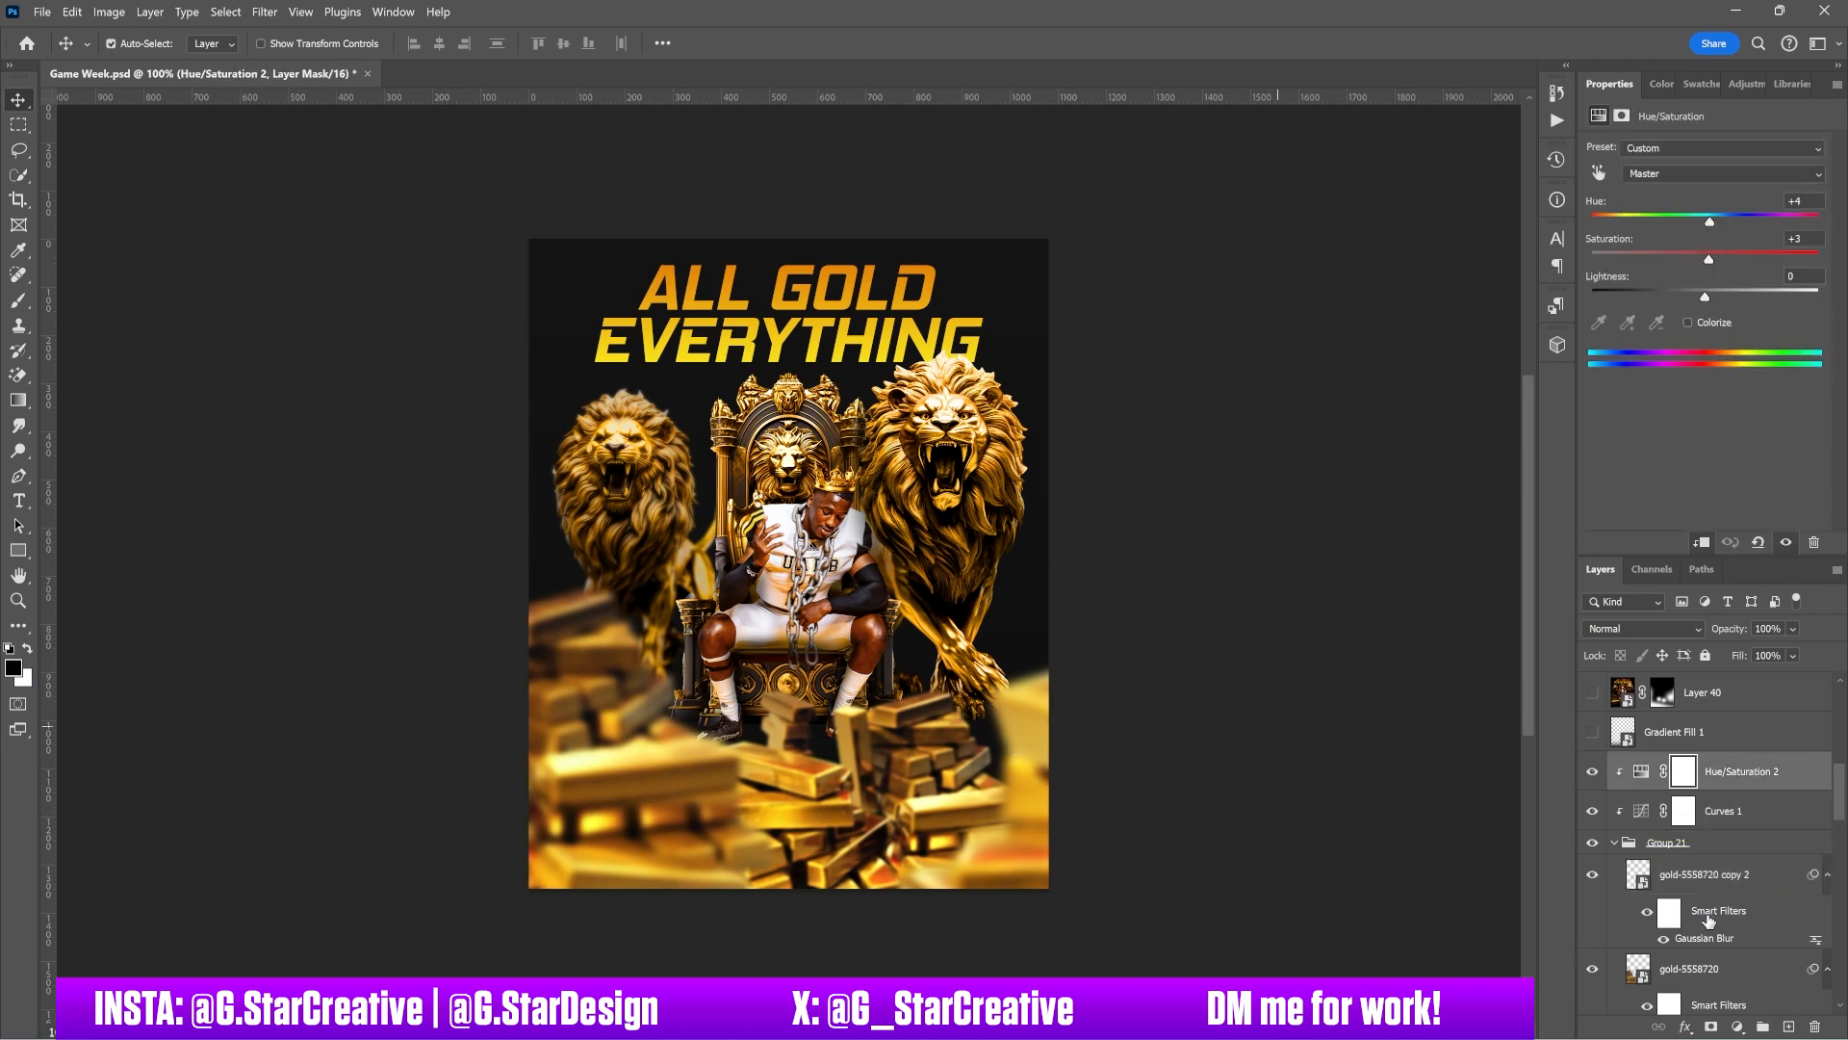
Step: Compare the gold bars with and without Hue/Saturation 2 and Curves 1, leaving both adjustments shown
{"action": "left_click", "coordinate": [1593, 772]}
{"action": "left_click", "coordinate": [1594, 811]}
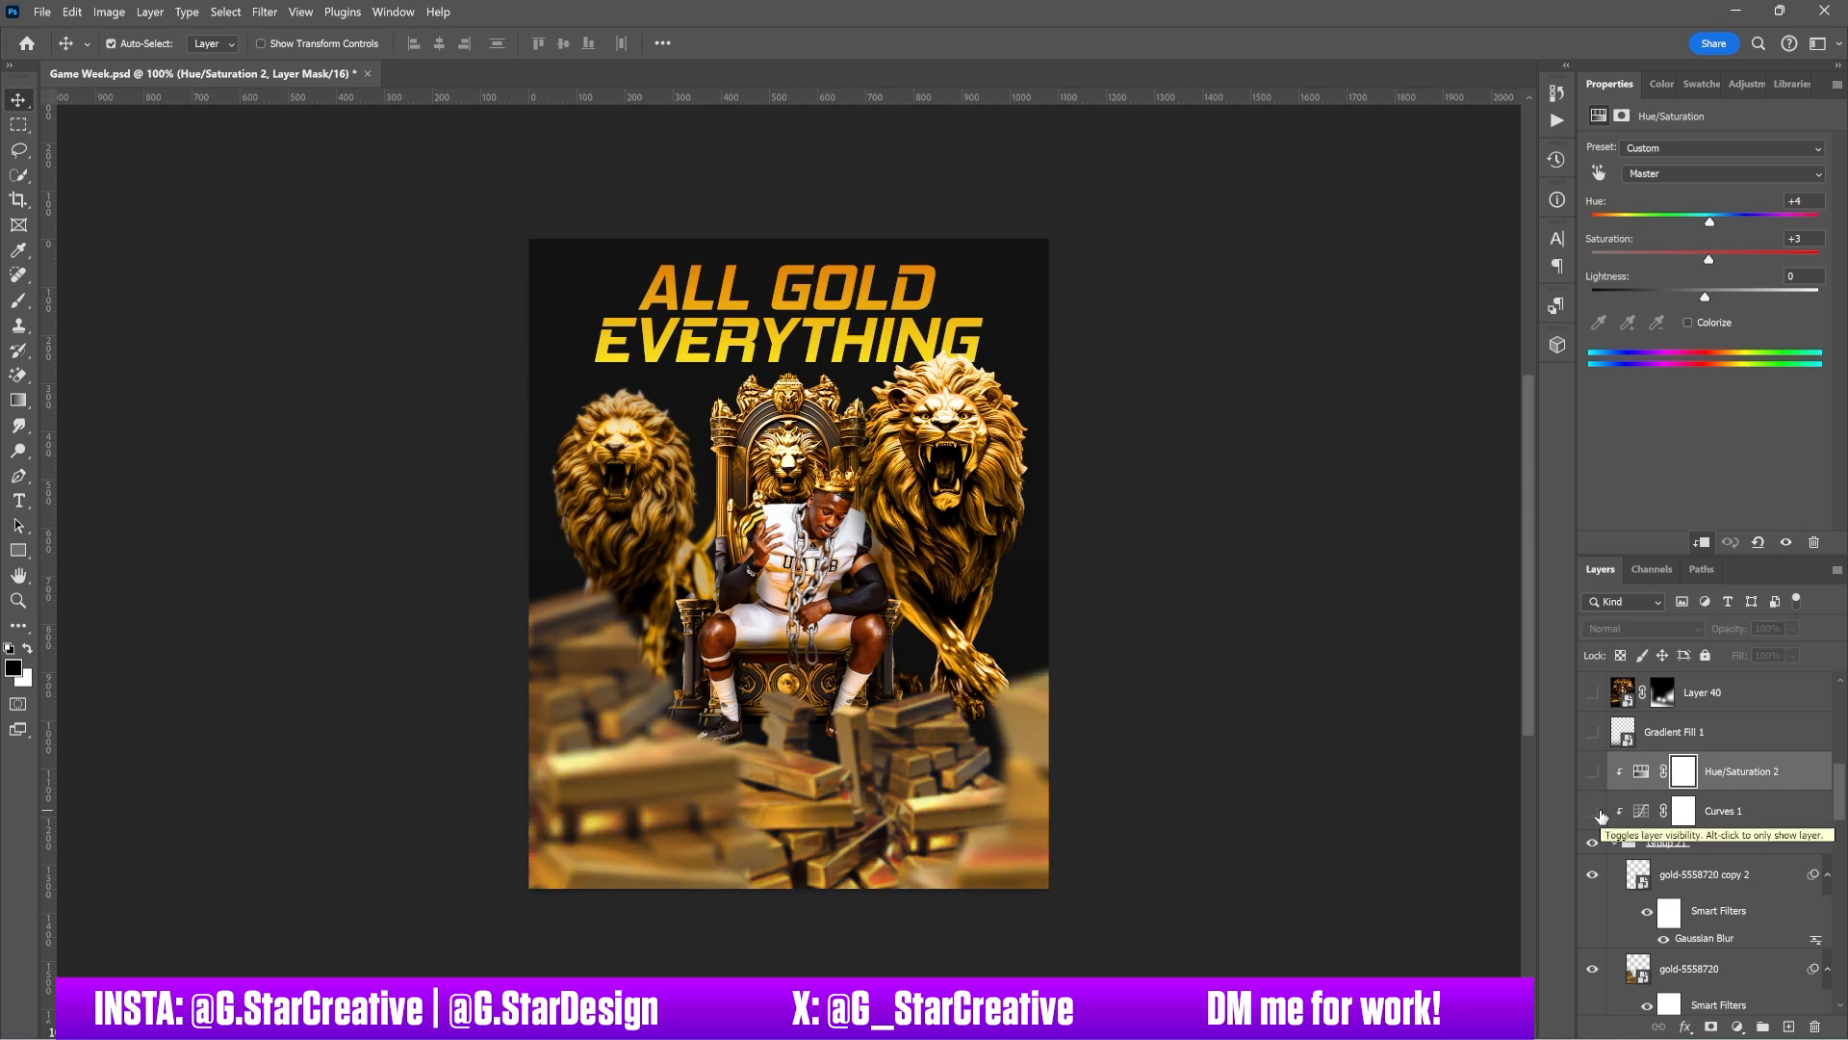
{"action": "left_click", "coordinate": [1593, 812]}
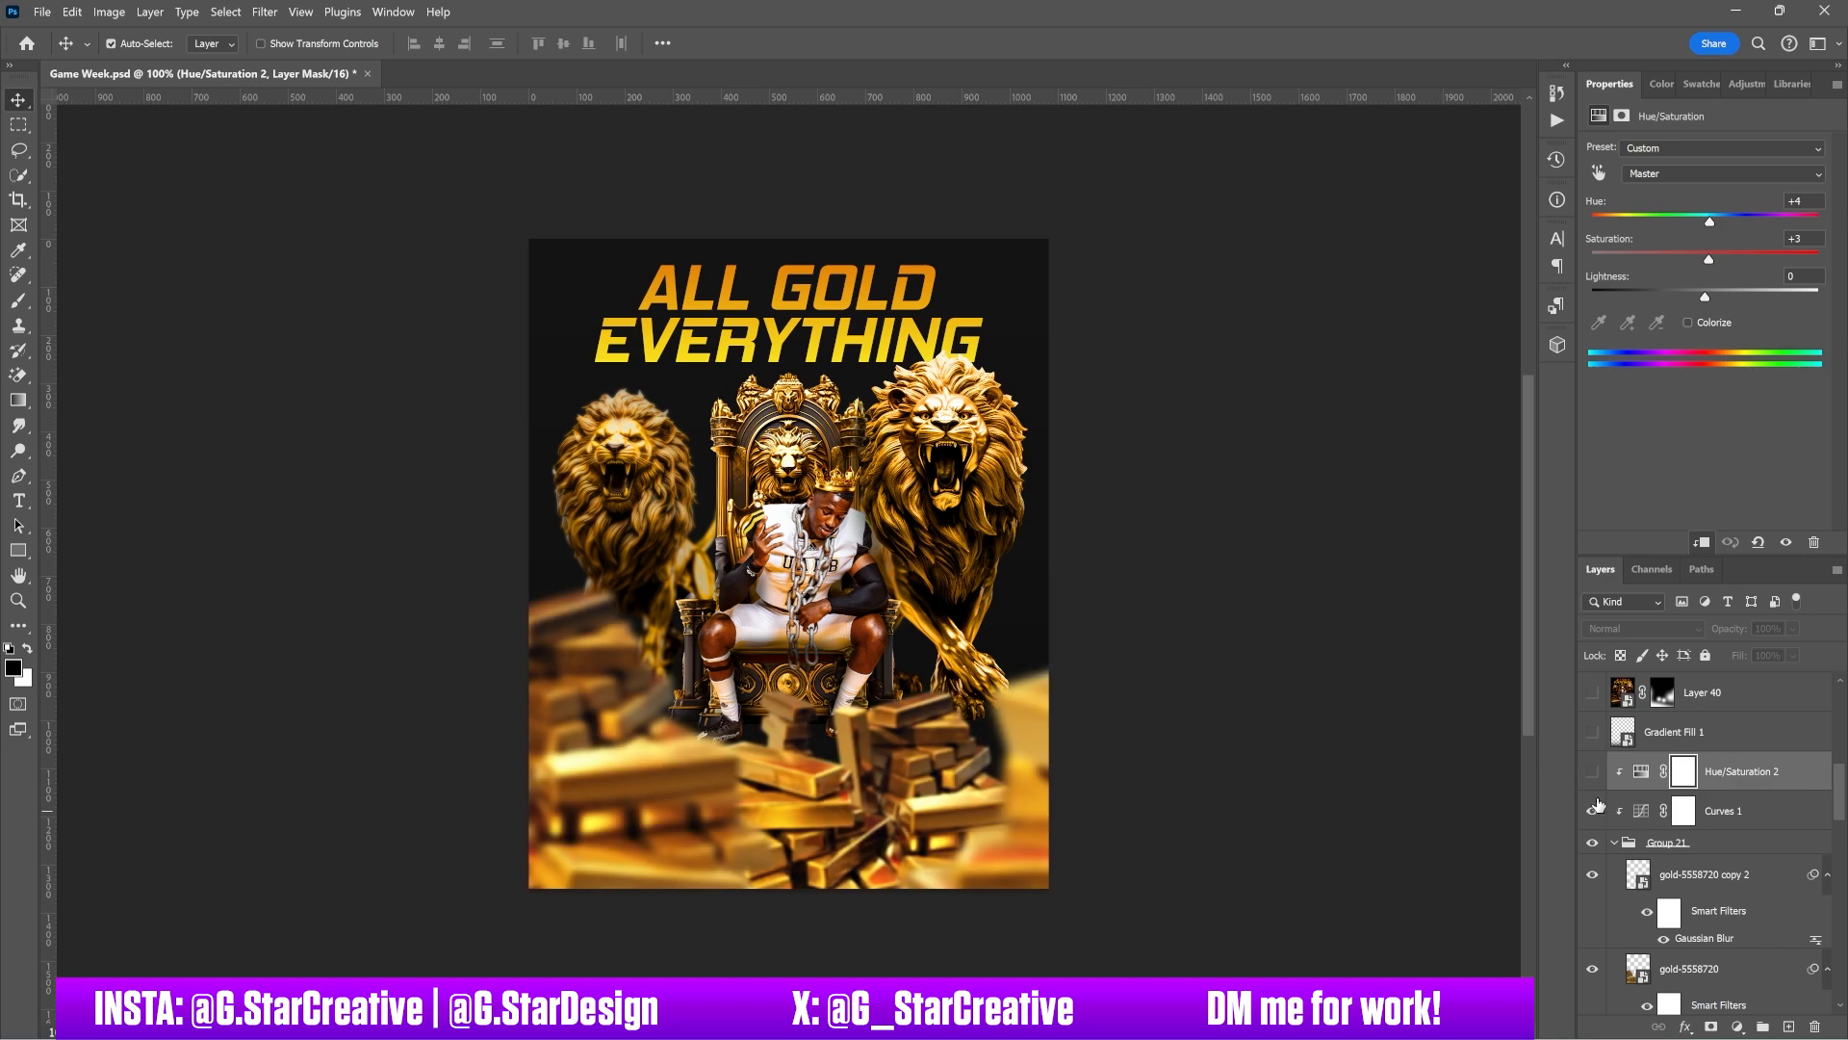
{"action": "left_click", "coordinate": [1593, 772]}
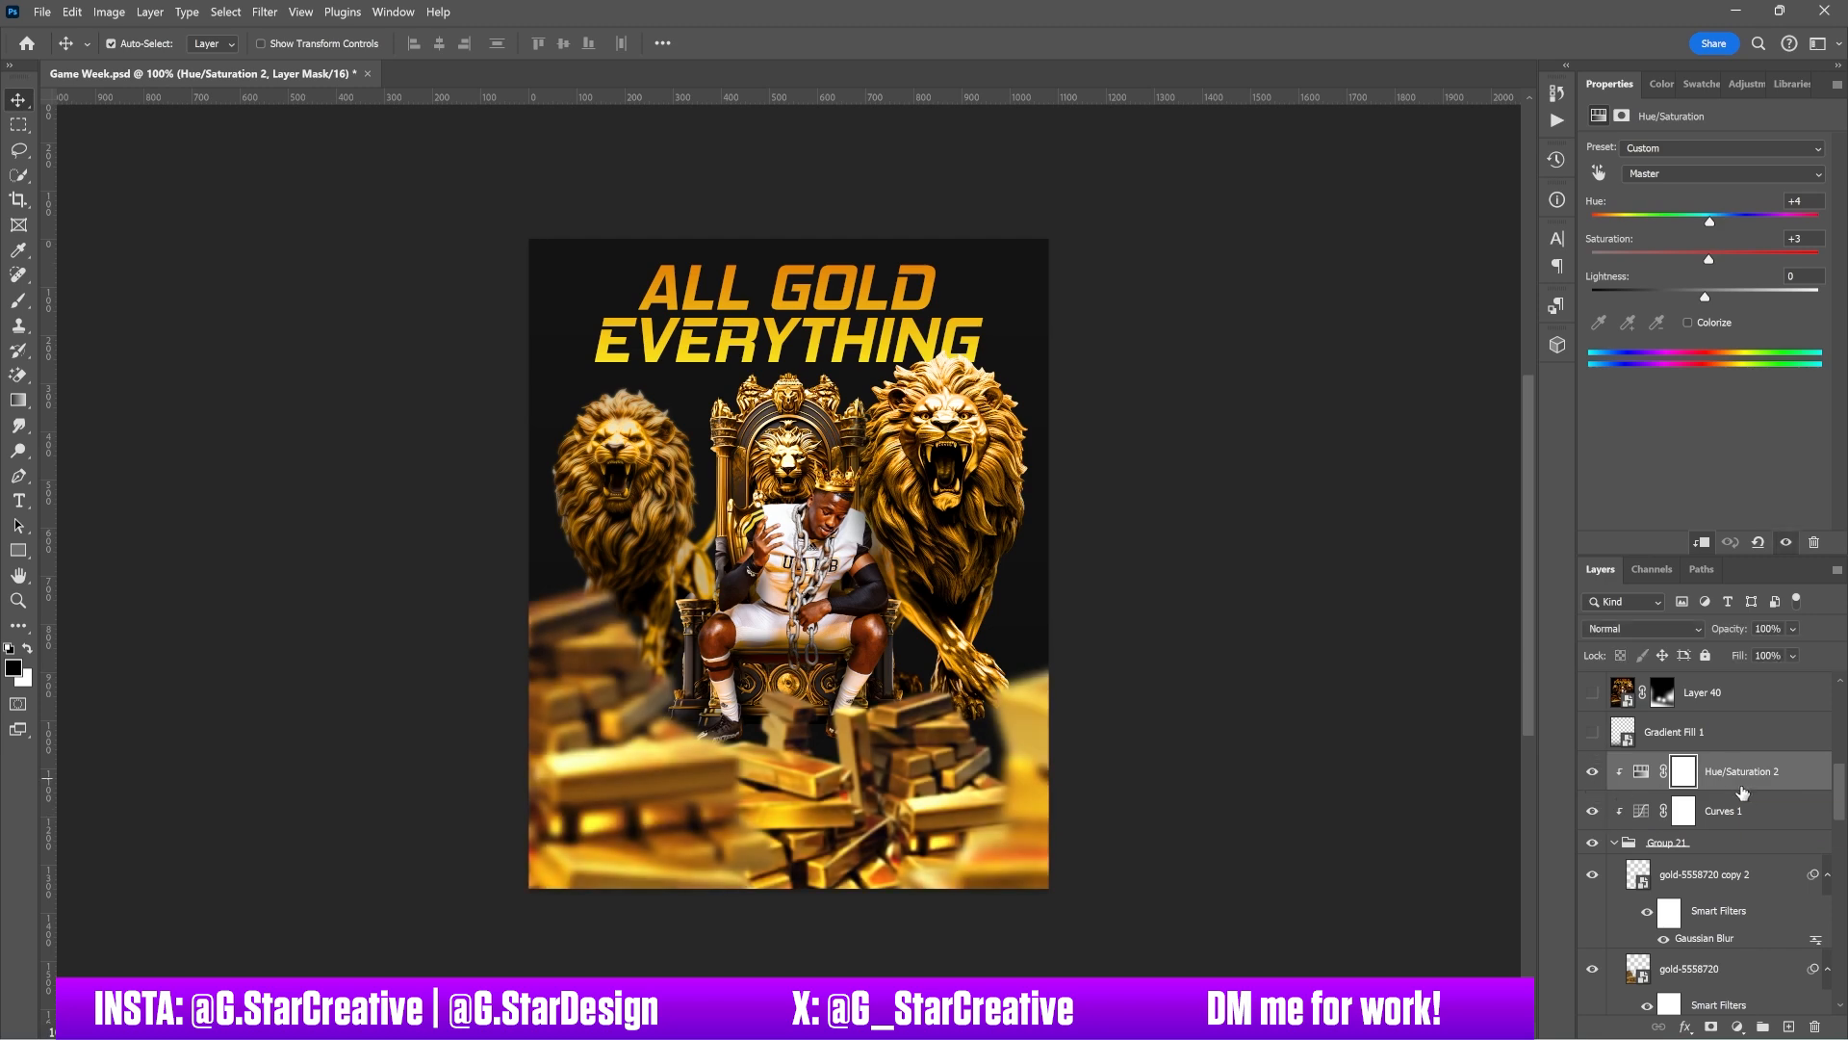
Step: Show the Gradient Fill 1 layer over the poster's base, view its blending settings, and compare the poster with and without it
{"action": "scroll", "coordinate": [1742, 791], "scroll_direction": "up", "scroll_amount": 3}
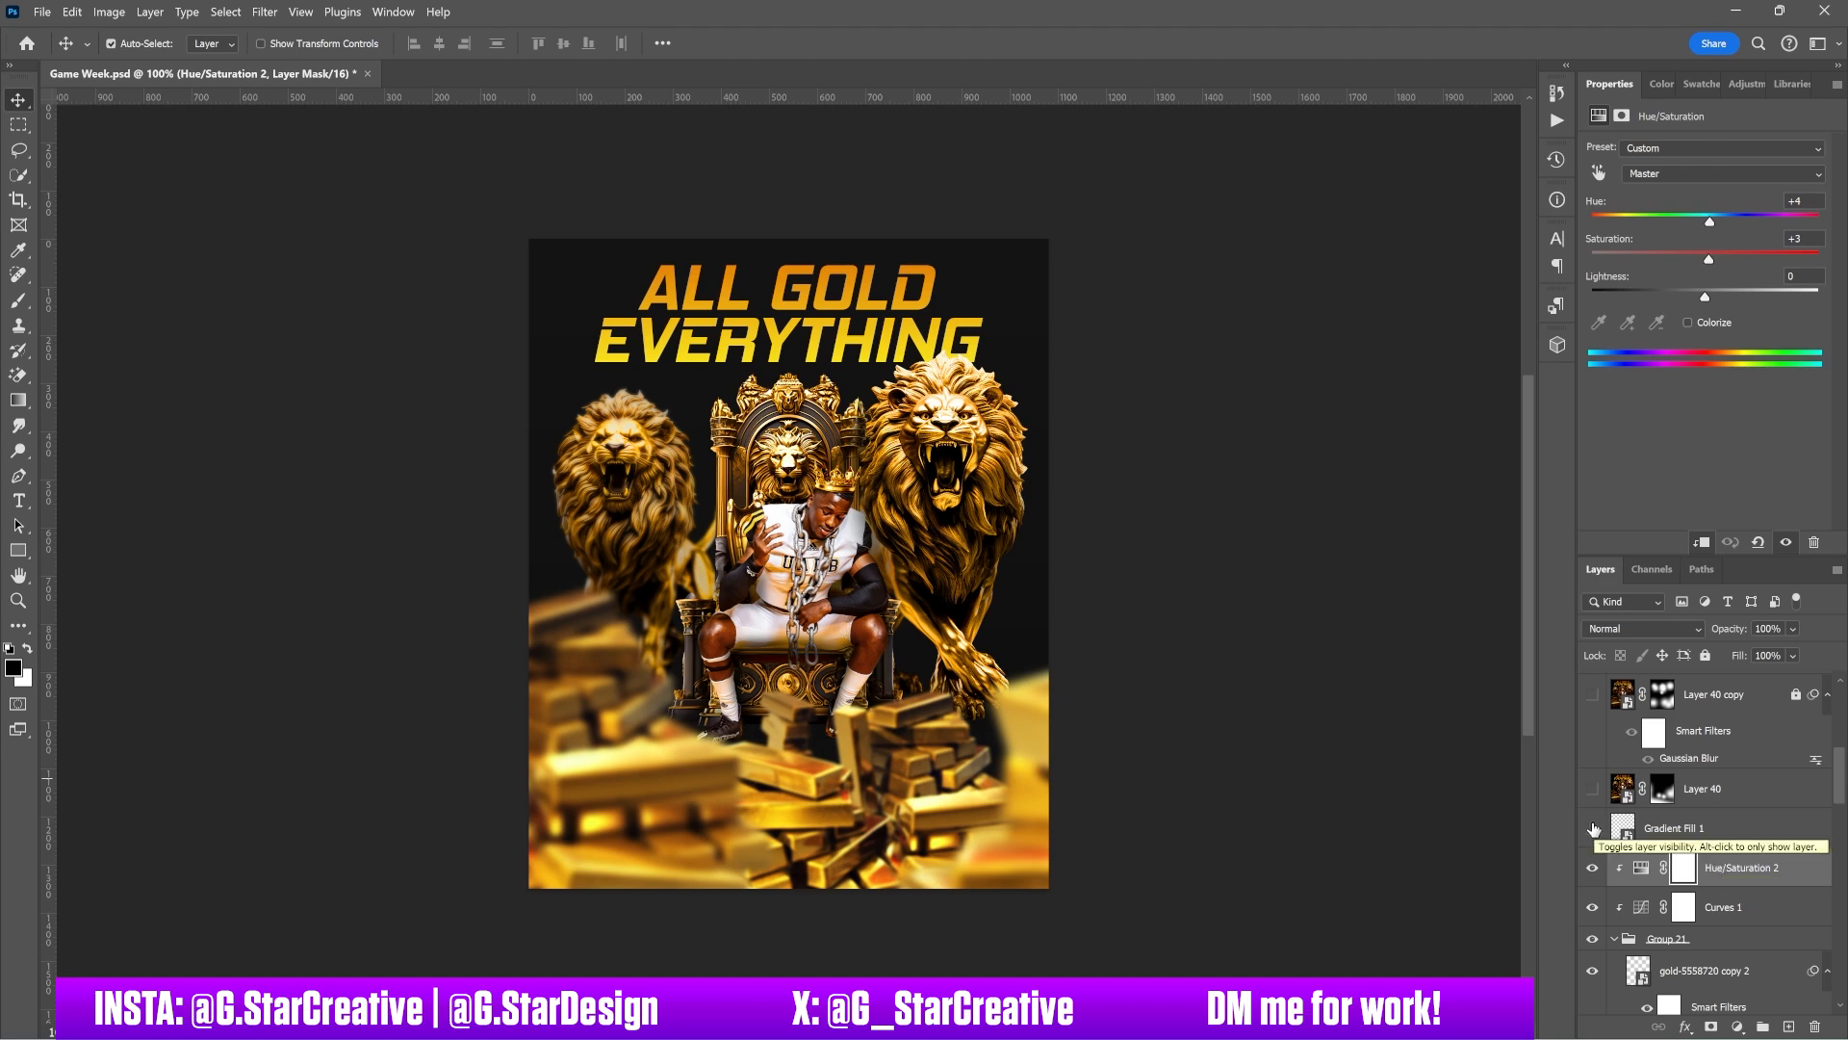
{"action": "left_click", "coordinate": [1592, 828]}
{"action": "left_click", "coordinate": [1718, 831]}
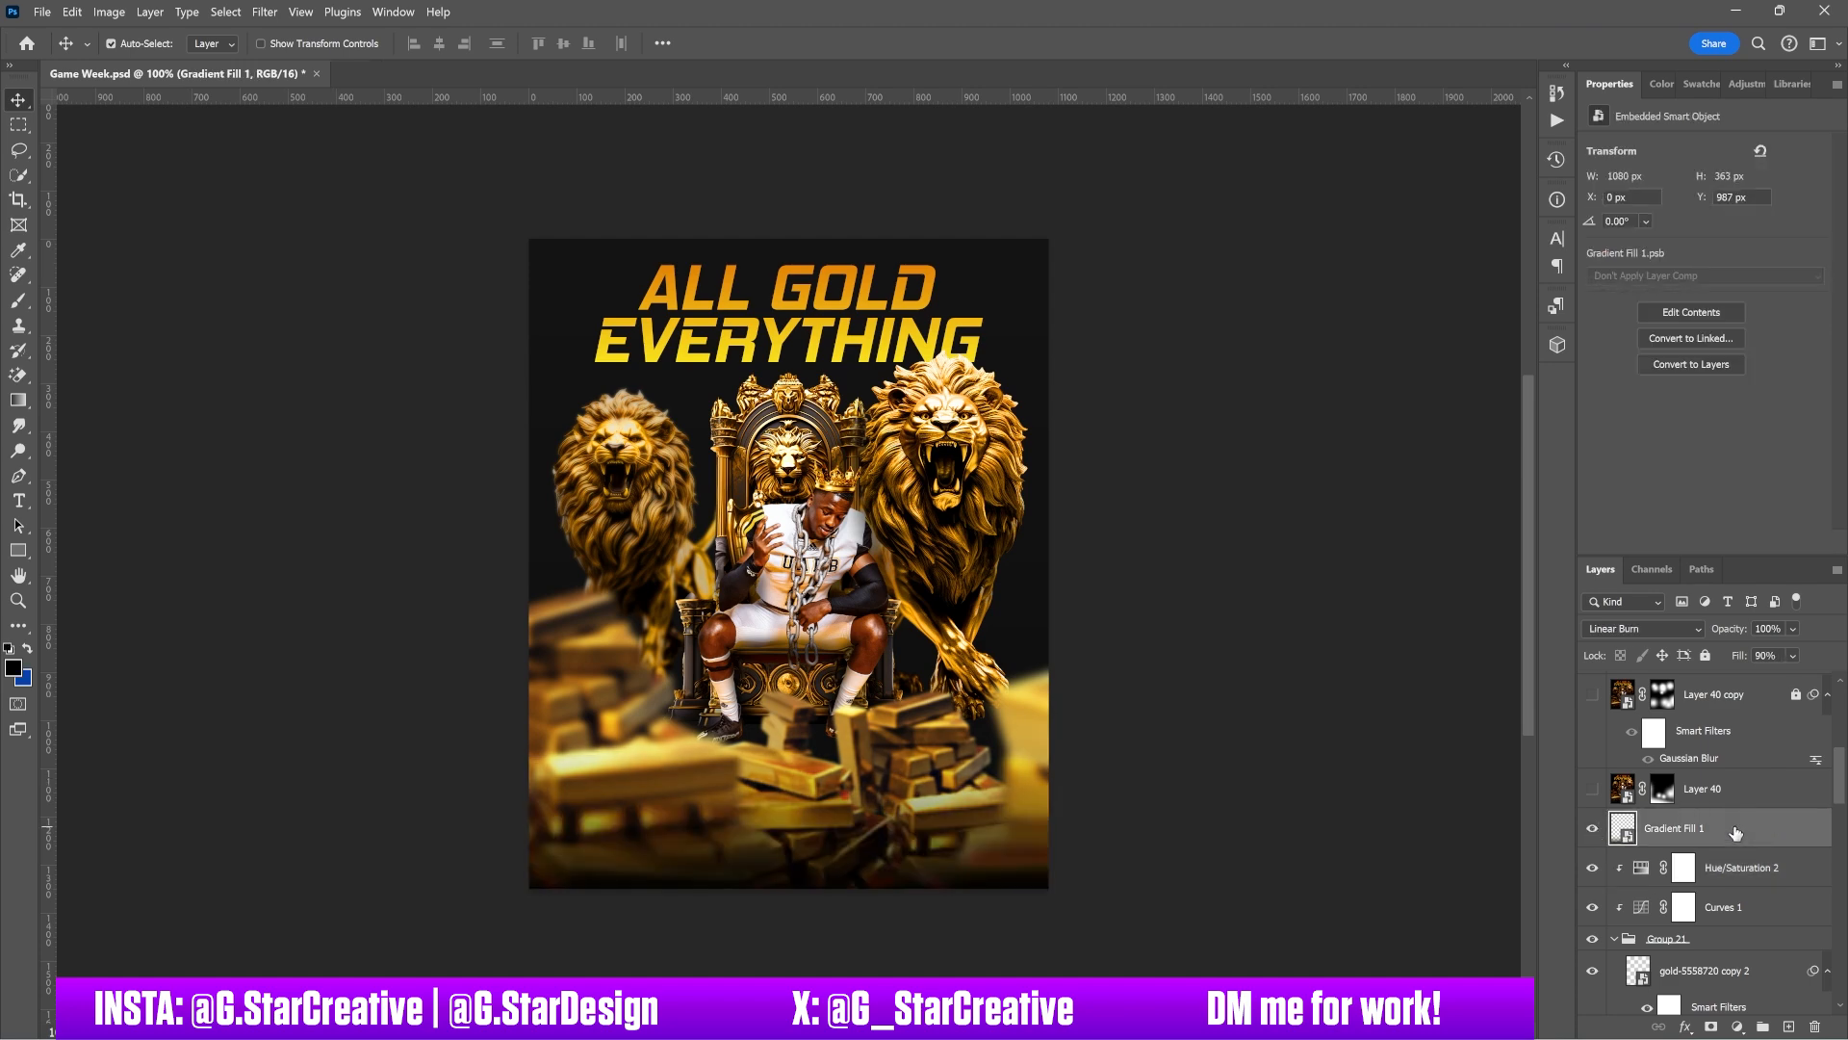
{"action": "scroll", "coordinate": [1732, 833], "scroll_direction": "up", "scroll_amount": 2}
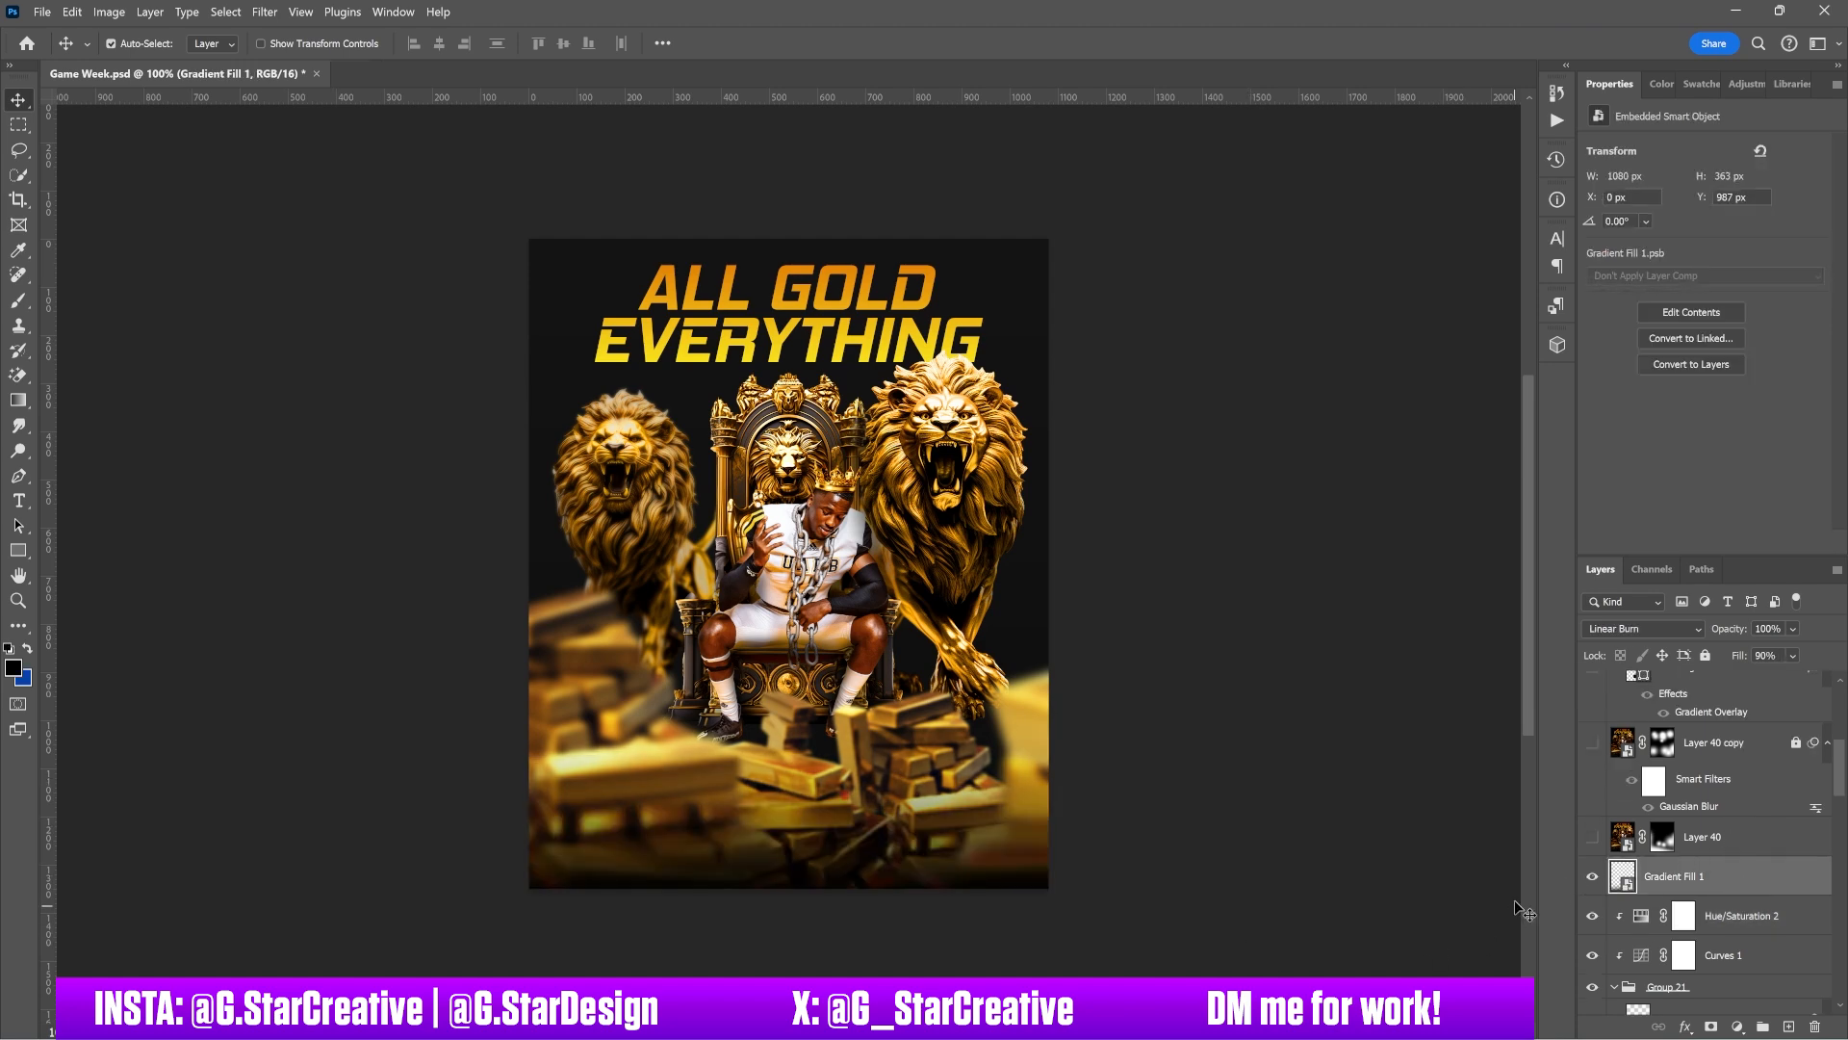
{"action": "left_click", "coordinate": [1594, 876]}
{"action": "left_click", "coordinate": [1594, 876]}
Step: Show the masked Layer 40 and compare the poster repeatedly with and without it
{"action": "left_click", "coordinate": [1592, 837]}
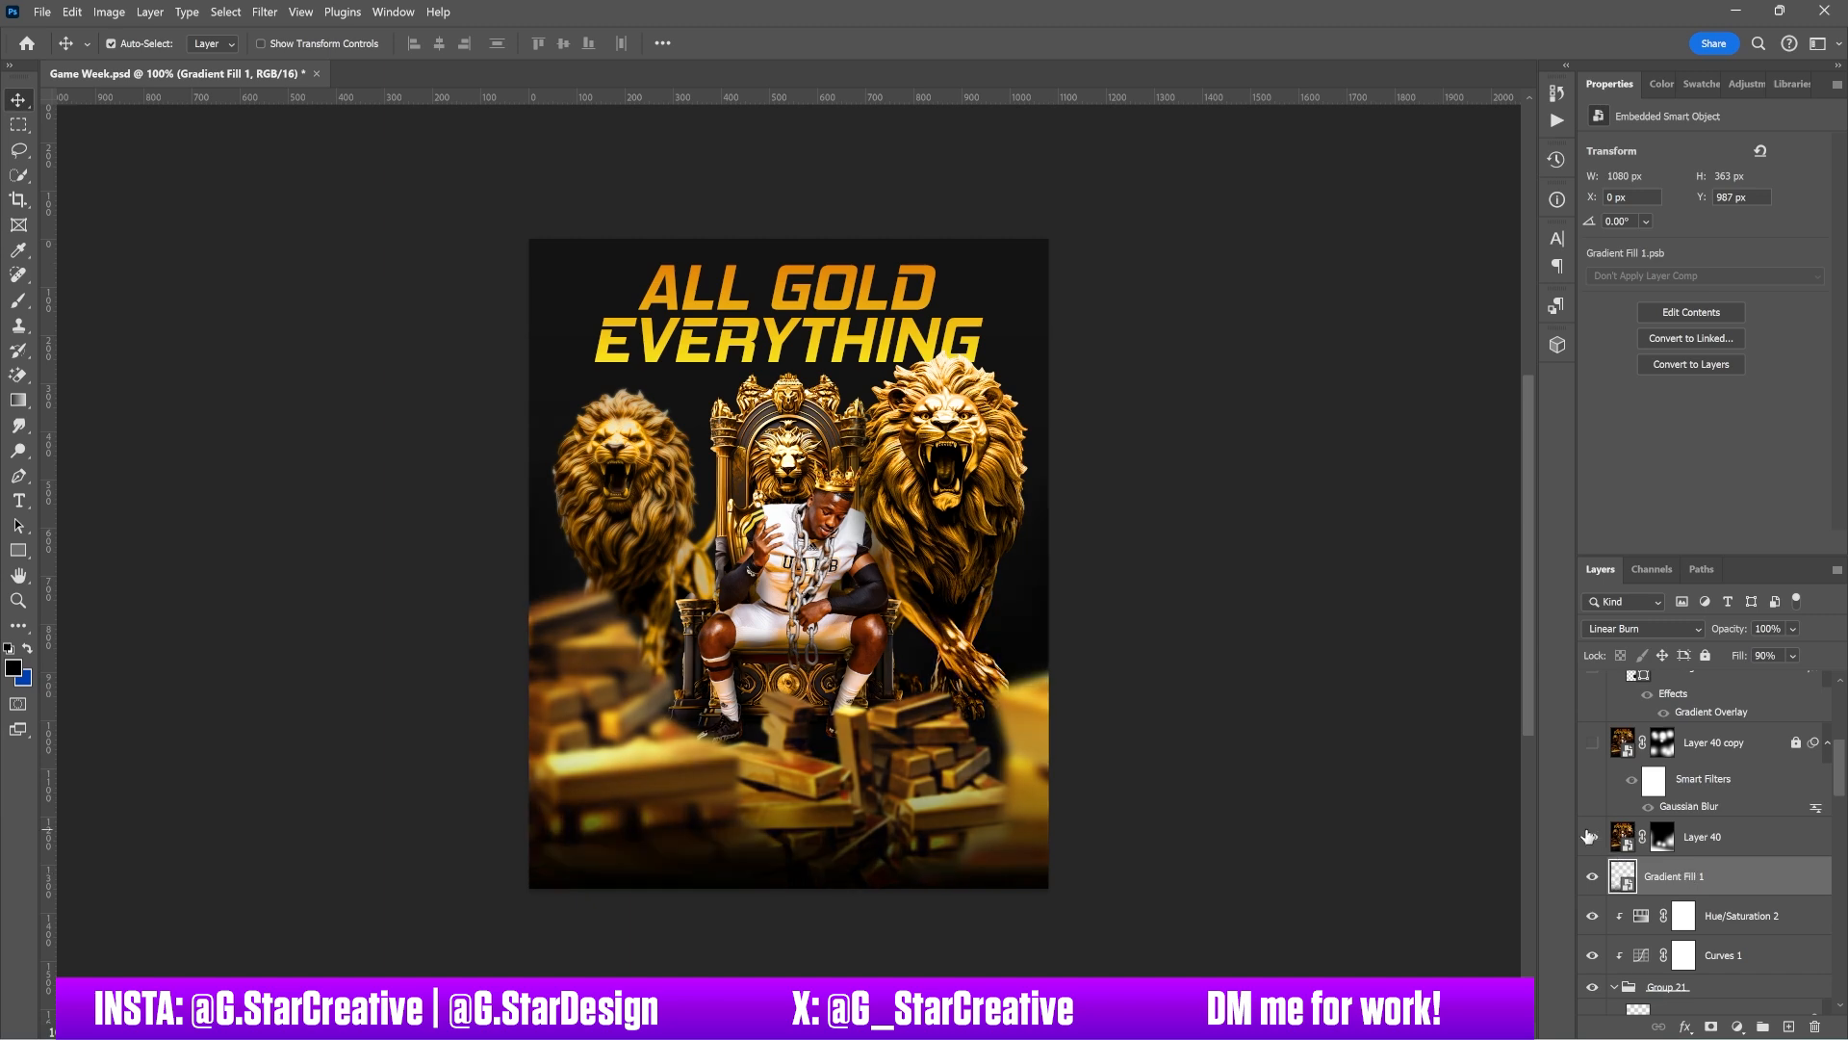
{"action": "left_click", "coordinate": [1688, 841]}
{"action": "left_click", "coordinate": [1593, 840]}
{"action": "left_click", "coordinate": [1593, 840]}
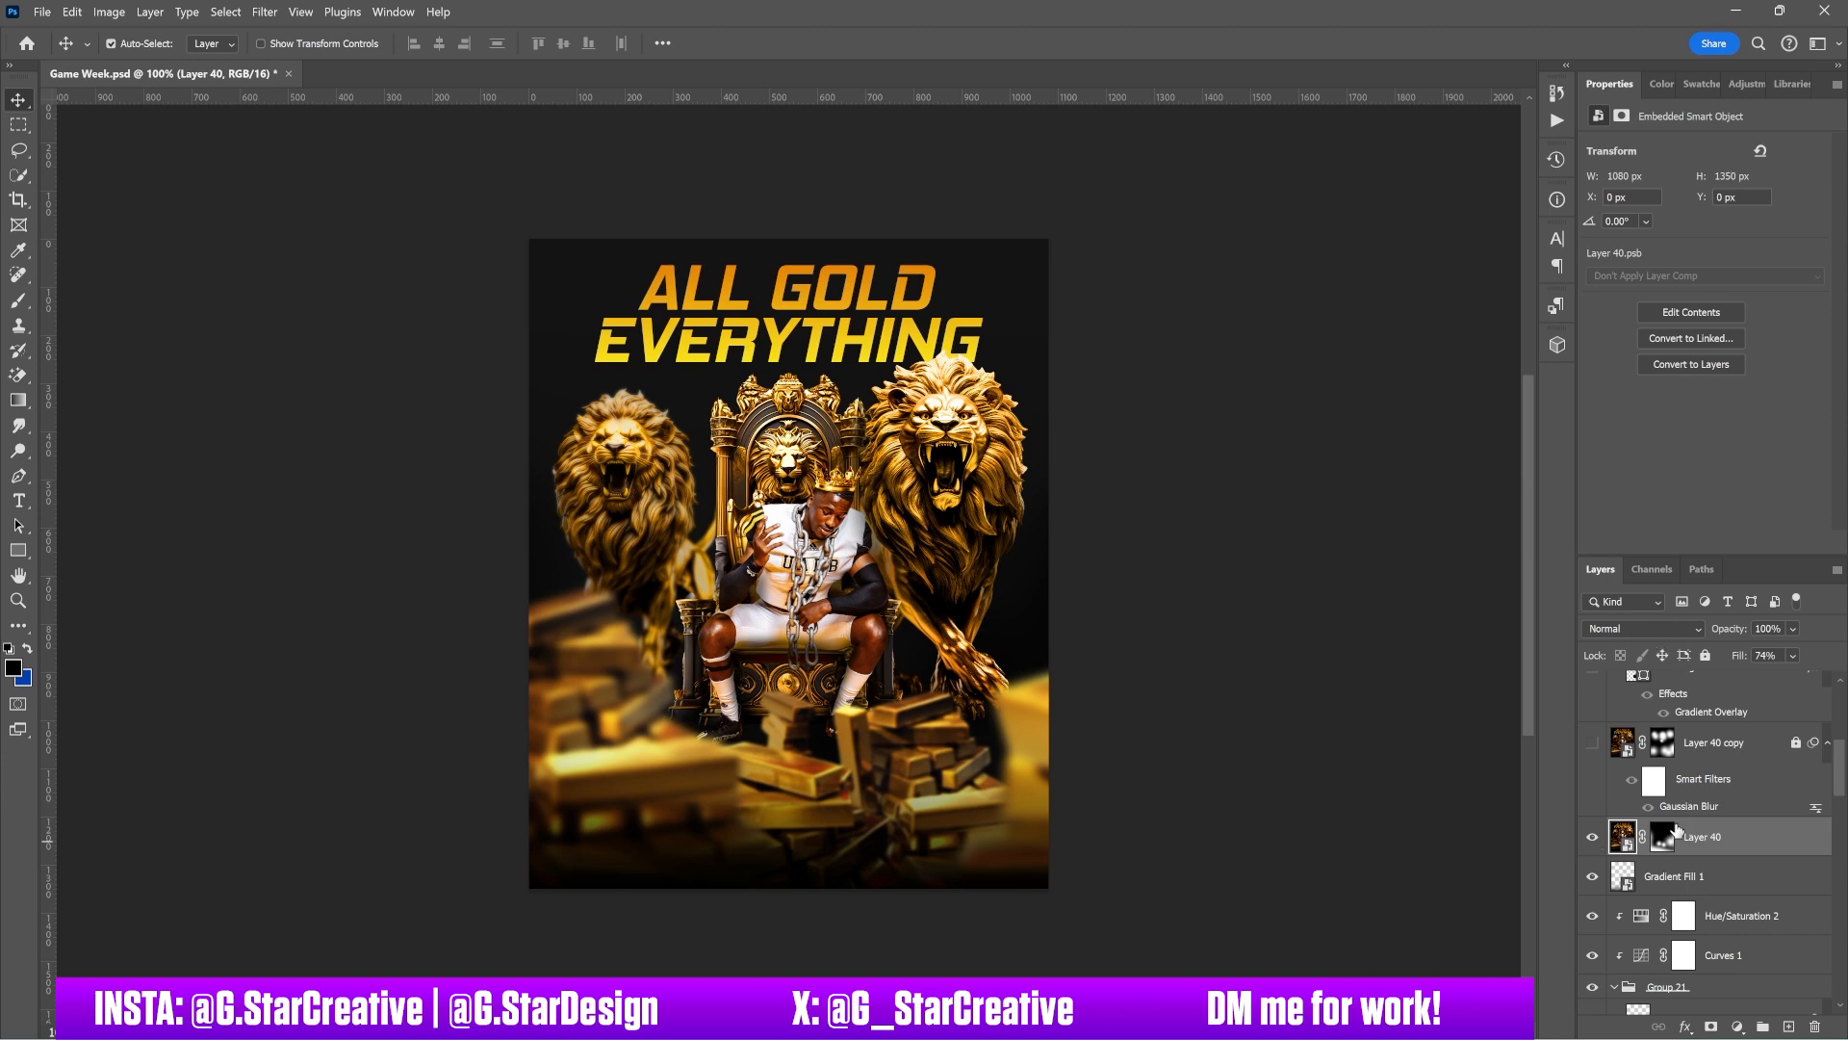
{"action": "left_click", "coordinate": [1593, 840]}
{"action": "left_click", "coordinate": [1593, 839]}
{"action": "left_click", "coordinate": [1593, 839]}
{"action": "left_click", "coordinate": [1593, 839]}
Step: Show the blurred glow layer Layer 40 copy and compare the poster repeatedly with and without it
{"action": "left_click", "coordinate": [1715, 750]}
{"action": "scroll", "coordinate": [1715, 751], "scroll_direction": "up", "scroll_amount": 1}
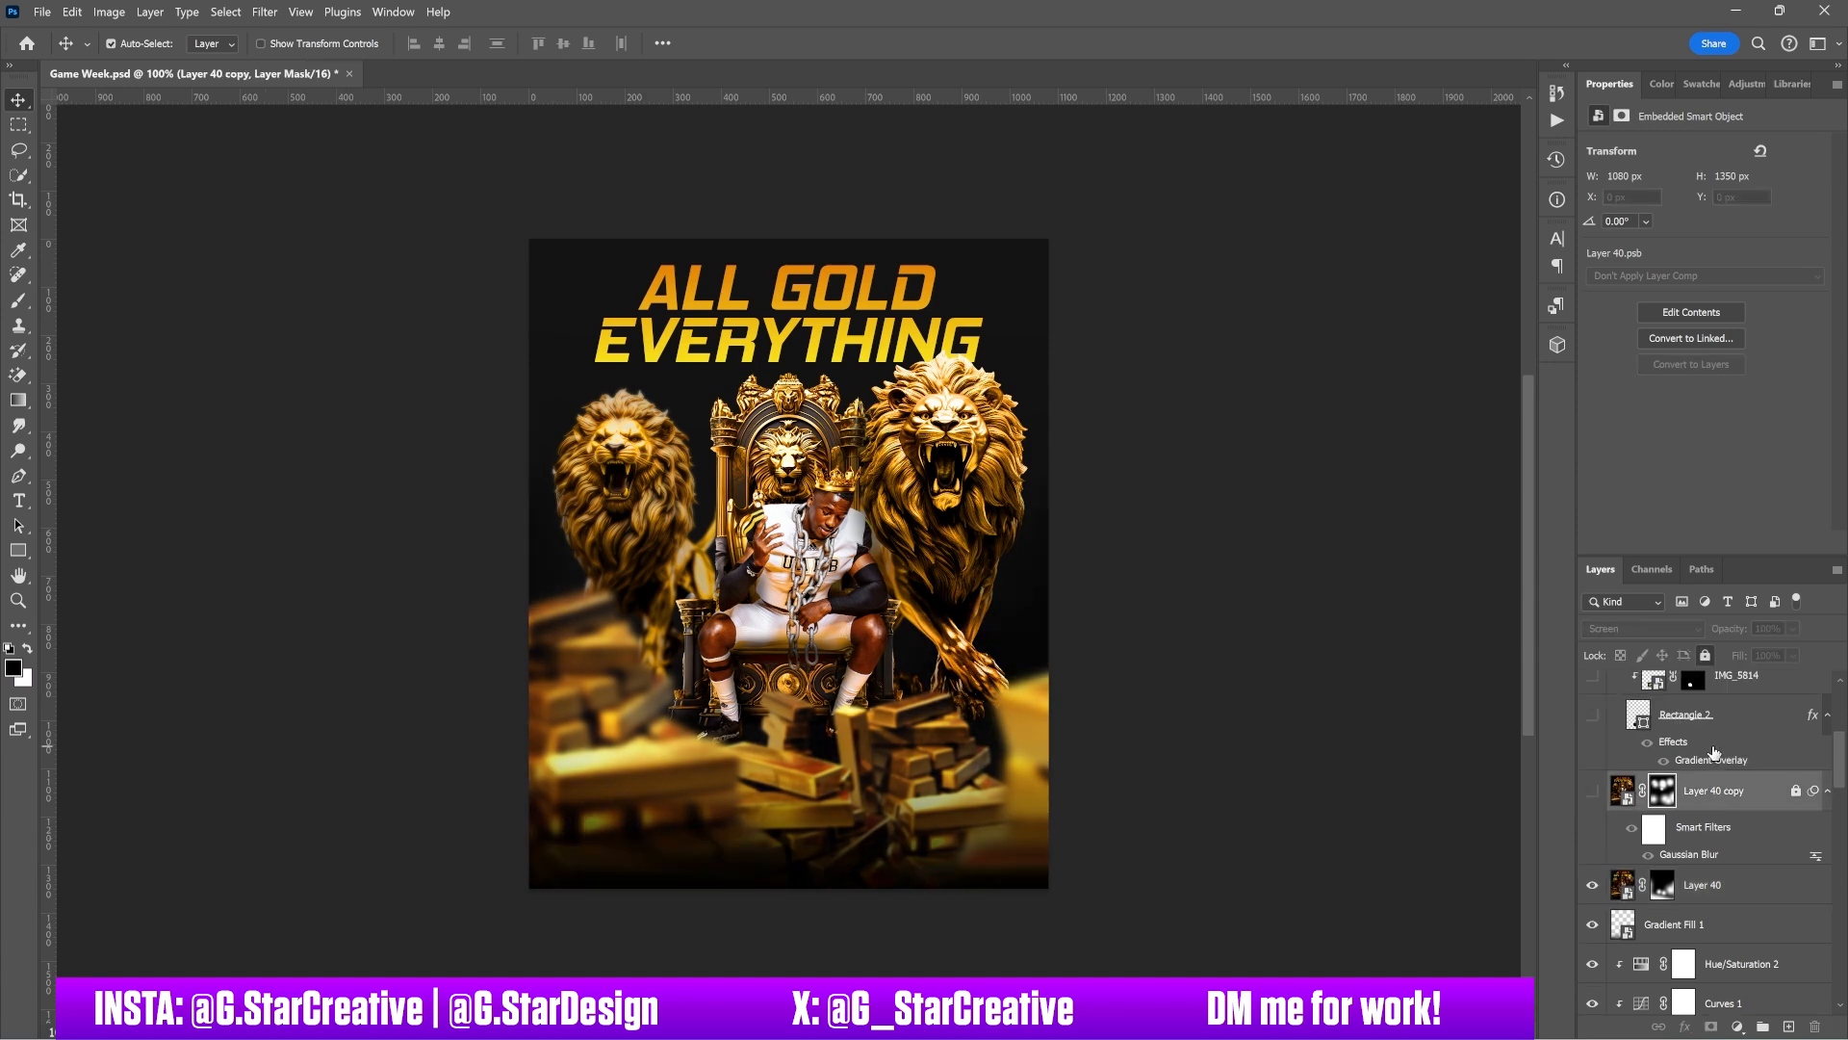
{"action": "left_click", "coordinate": [1593, 792]}
{"action": "left_click", "coordinate": [1593, 791]}
{"action": "left_click", "coordinate": [1593, 791]}
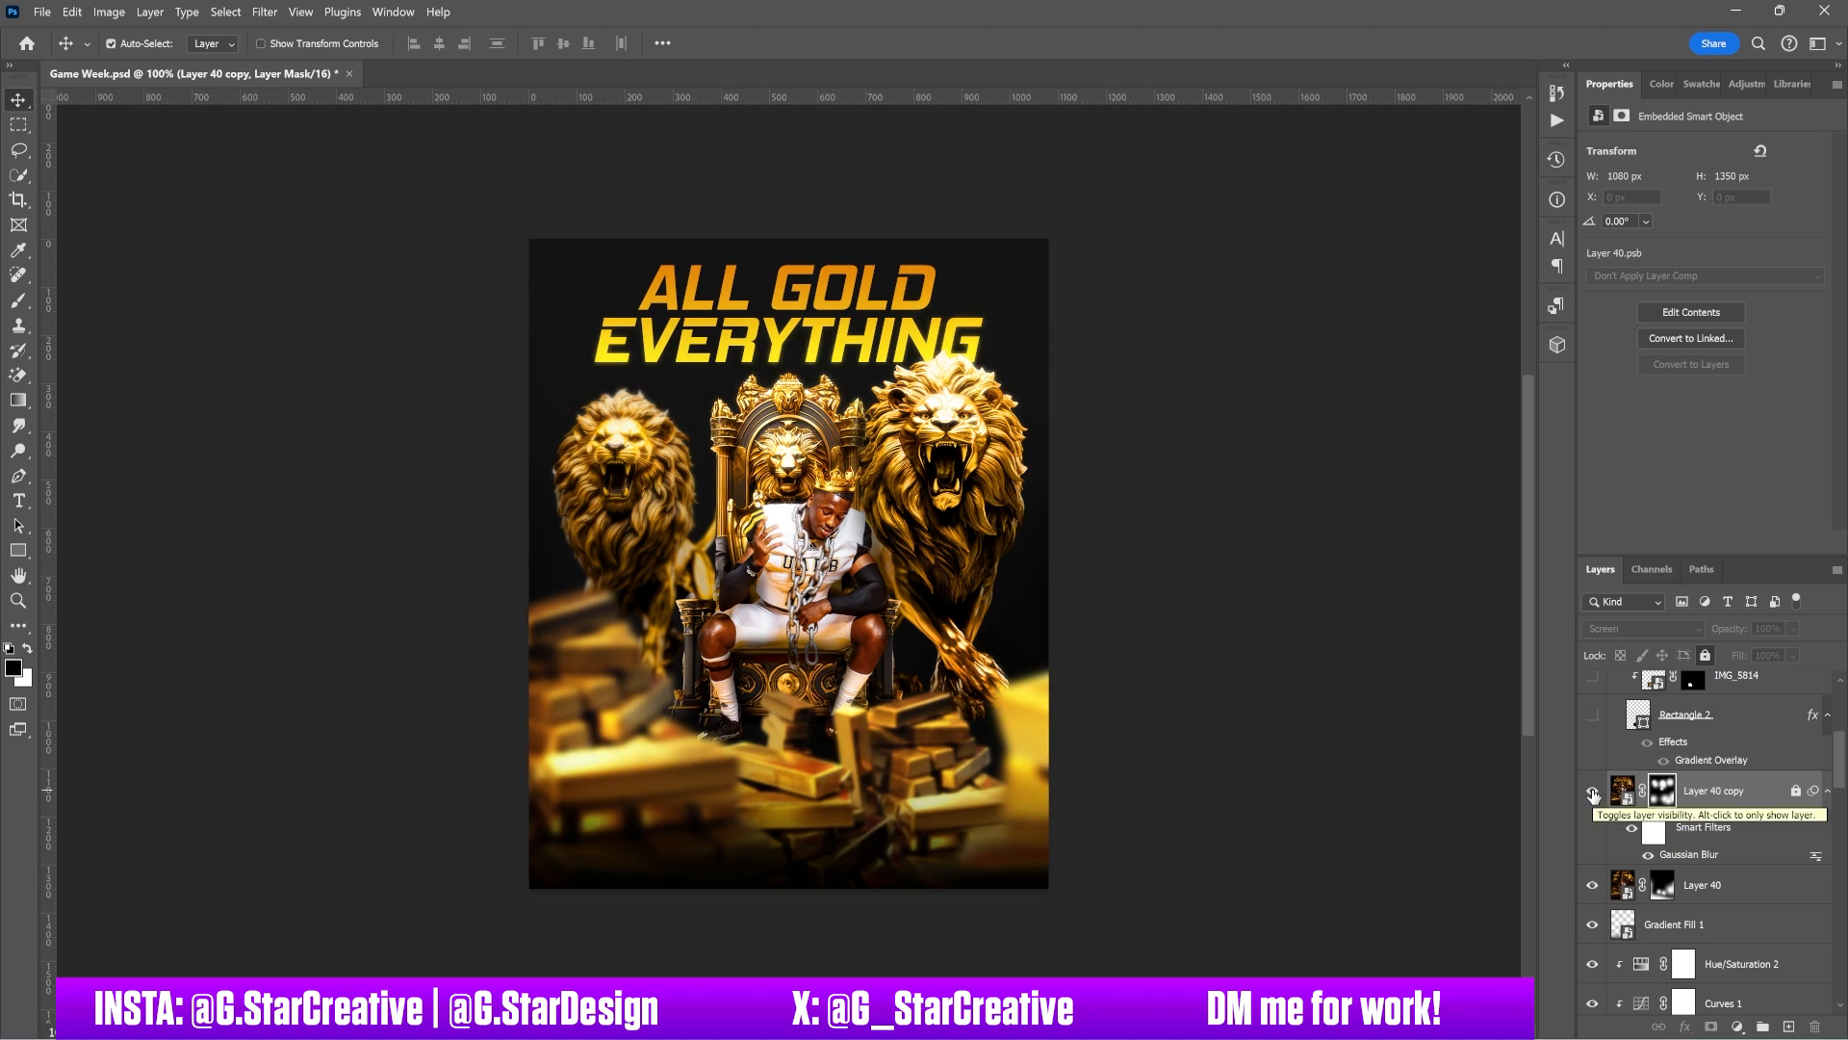
{"action": "left_click", "coordinate": [1593, 791]}
{"action": "left_click", "coordinate": [1594, 791]}
{"action": "left_click", "coordinate": [1593, 793]}
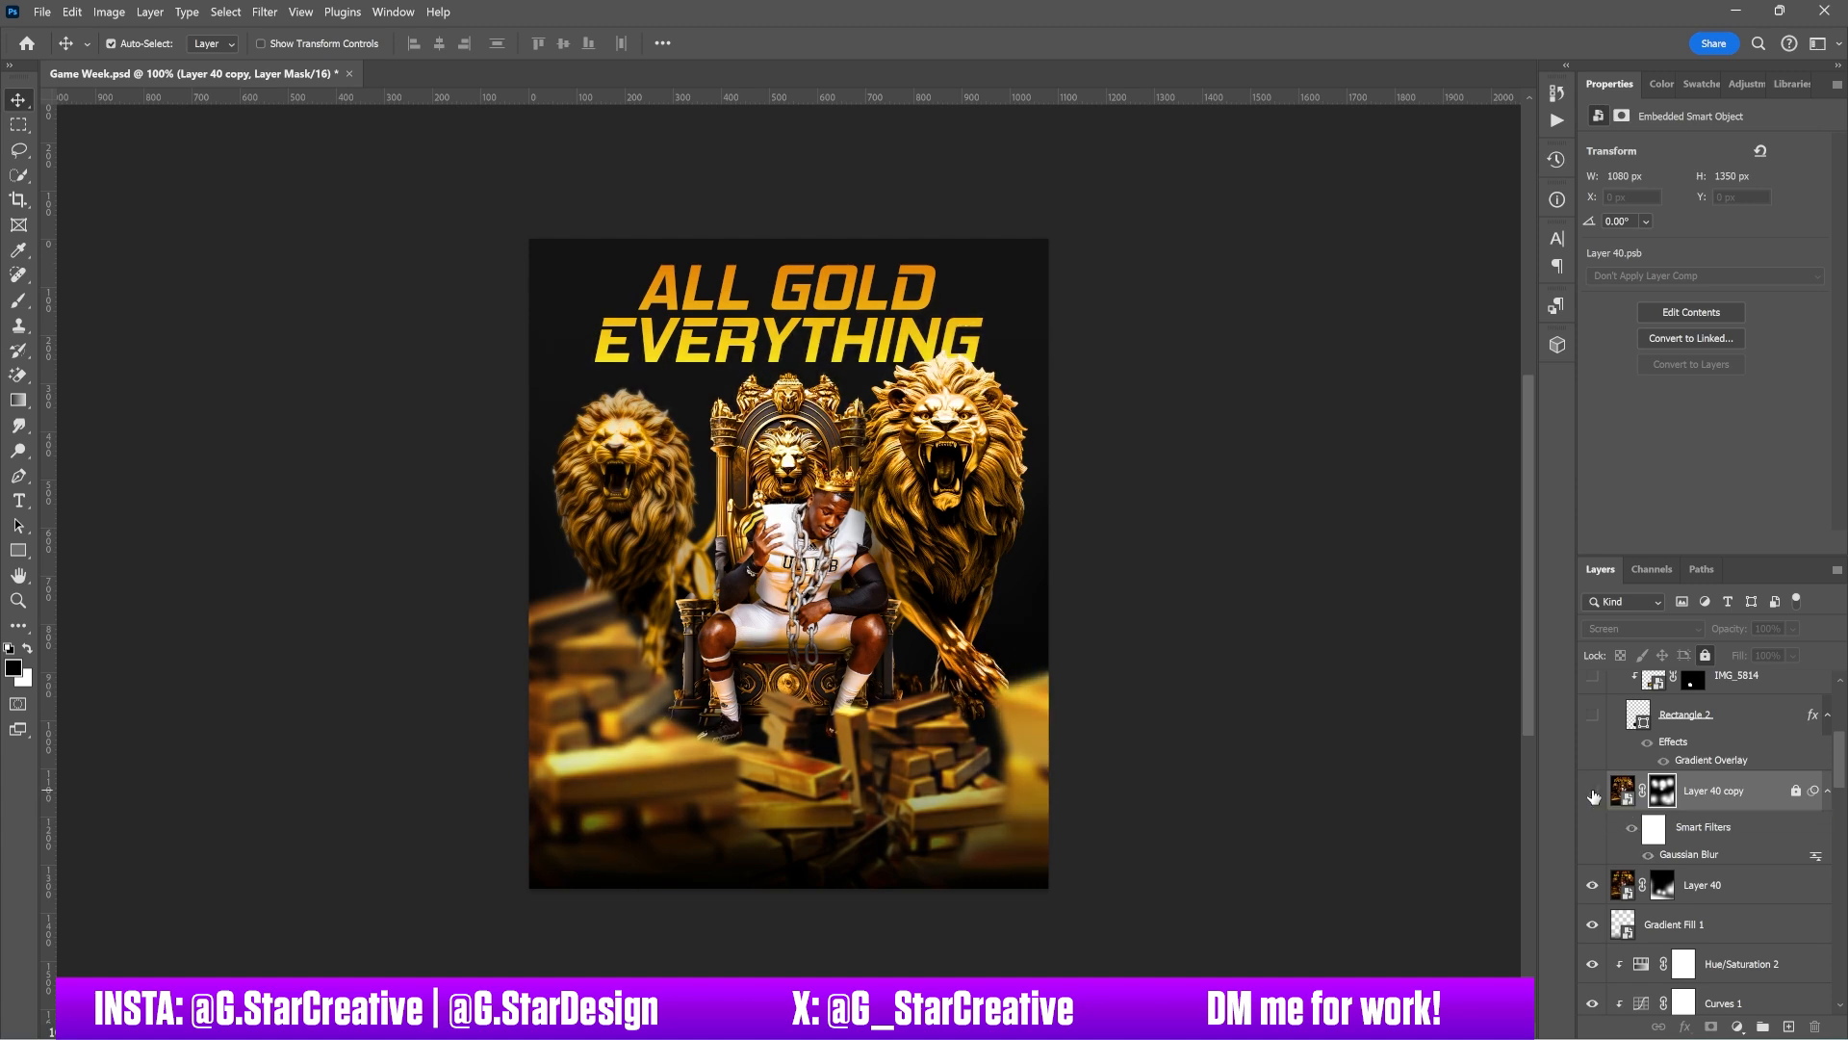
{"action": "left_click", "coordinate": [1593, 793]}
{"action": "left_click", "coordinate": [1593, 793]}
{"action": "left_click", "coordinate": [1593, 793]}
Step: Show the Rectangle 2 box below the throne and the IMG_5814 team logo clipped to it
{"action": "scroll", "coordinate": [1734, 806], "scroll_direction": "up", "scroll_amount": 2}
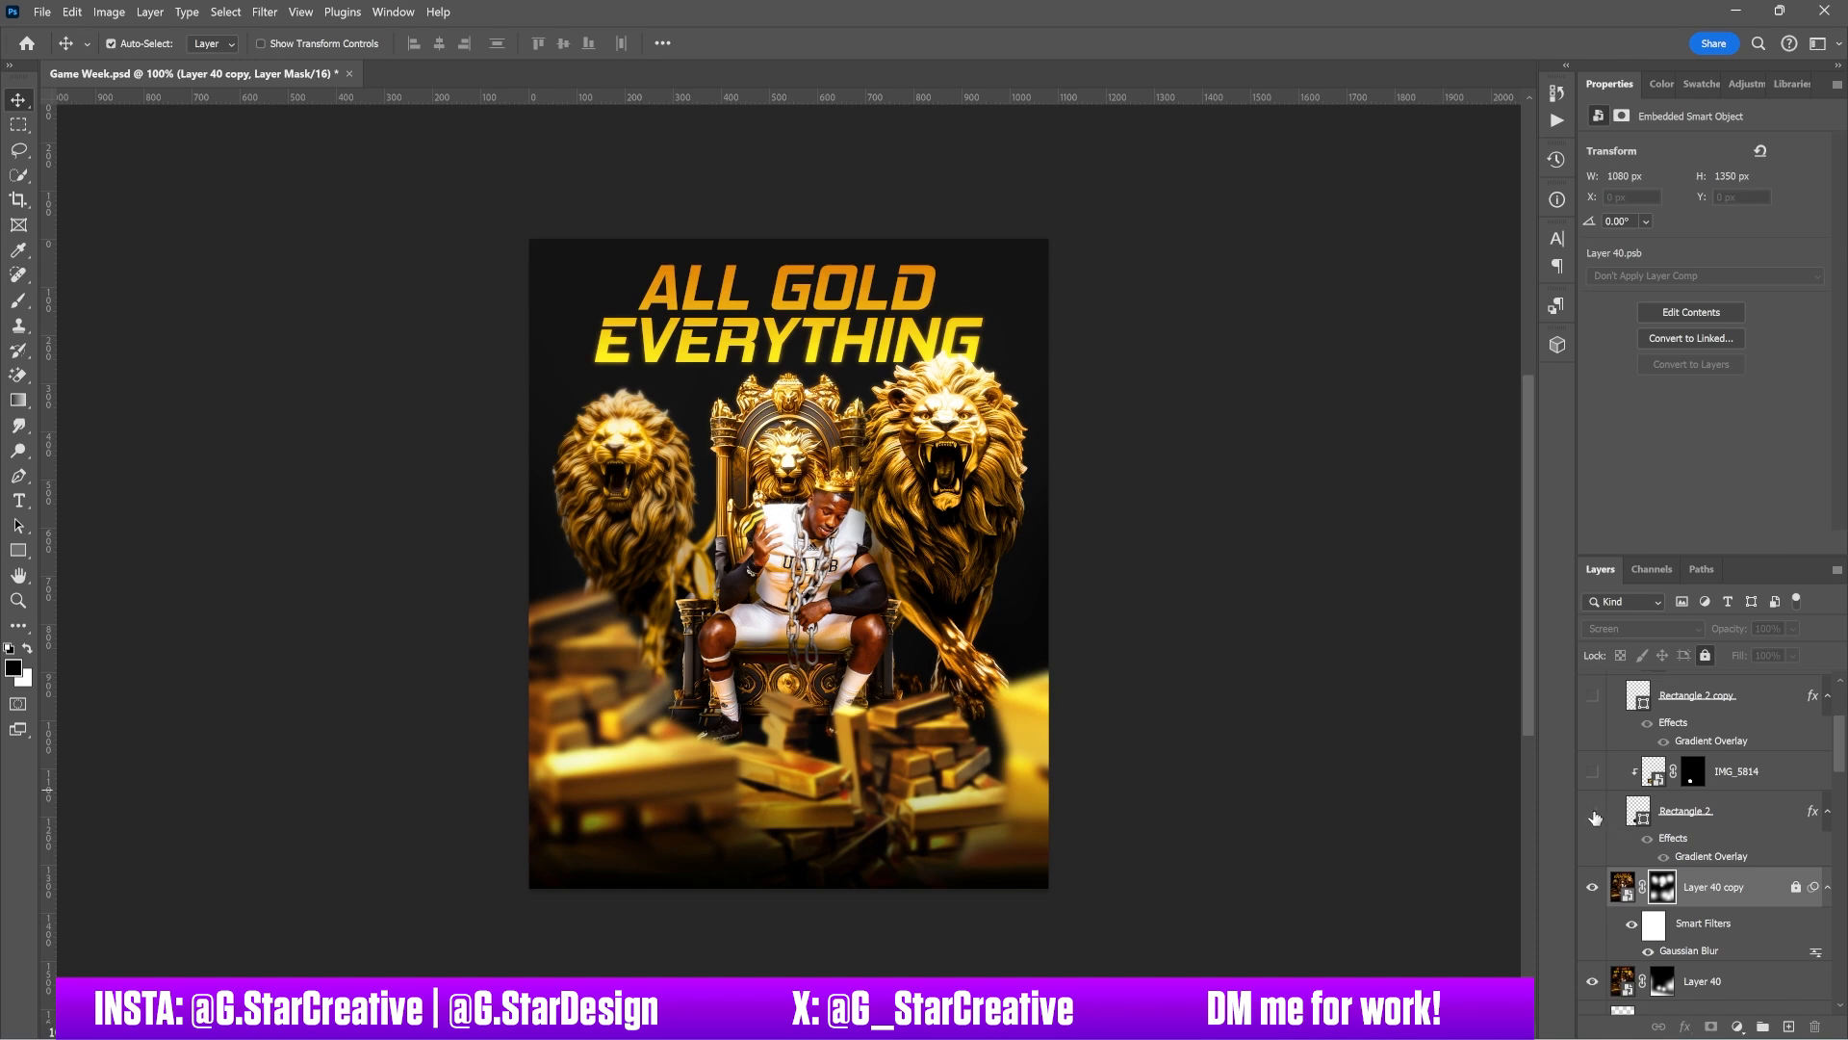
{"action": "left_click", "coordinate": [1594, 816]}
{"action": "left_click", "coordinate": [1683, 809]}
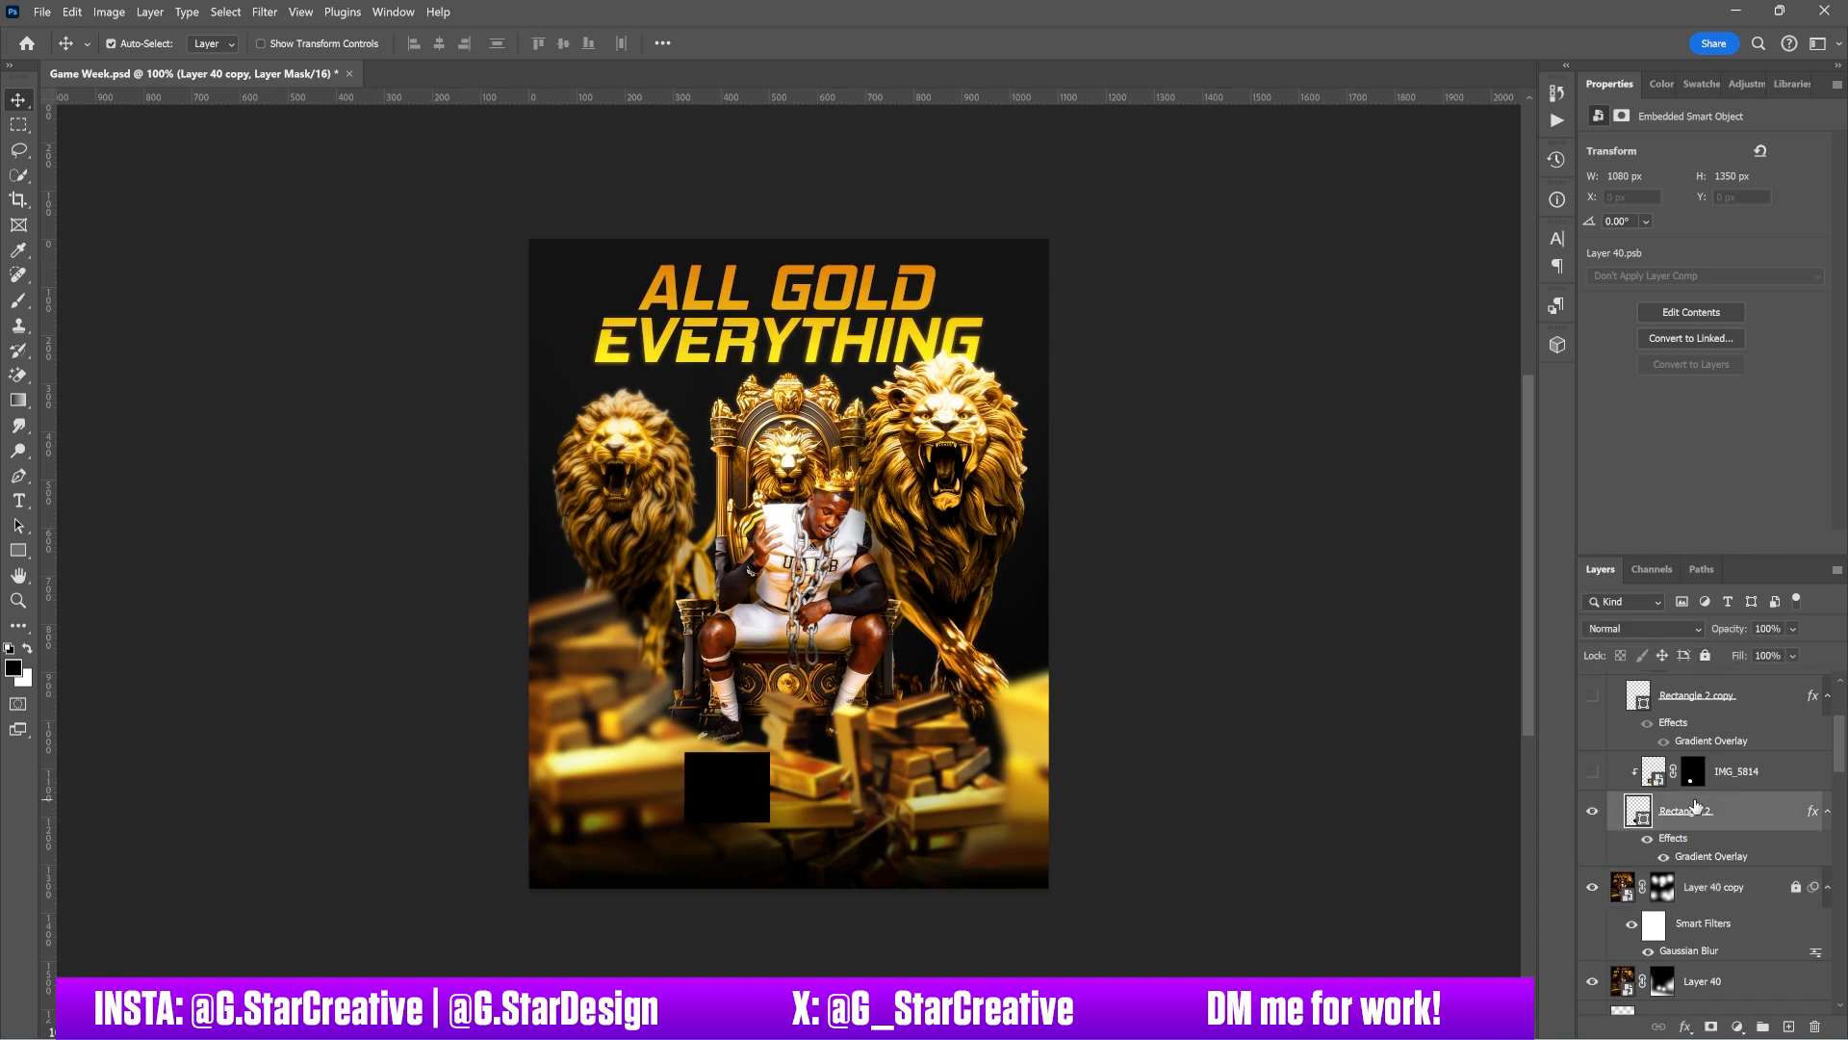
{"action": "left_click", "coordinate": [1596, 773]}
Step: Show the Rectangle 2 copy box with its clipped milescollege logo, and the "vs" text between the two logos
{"action": "scroll", "coordinate": [1755, 830], "scroll_direction": "up", "scroll_amount": 1}
{"action": "left_click", "coordinate": [1595, 747]}
{"action": "left_click", "coordinate": [1593, 709]}
{"action": "scroll", "coordinate": [1732, 743], "scroll_direction": "up", "scroll_amount": 1}
{"action": "left_click", "coordinate": [1593, 762]}
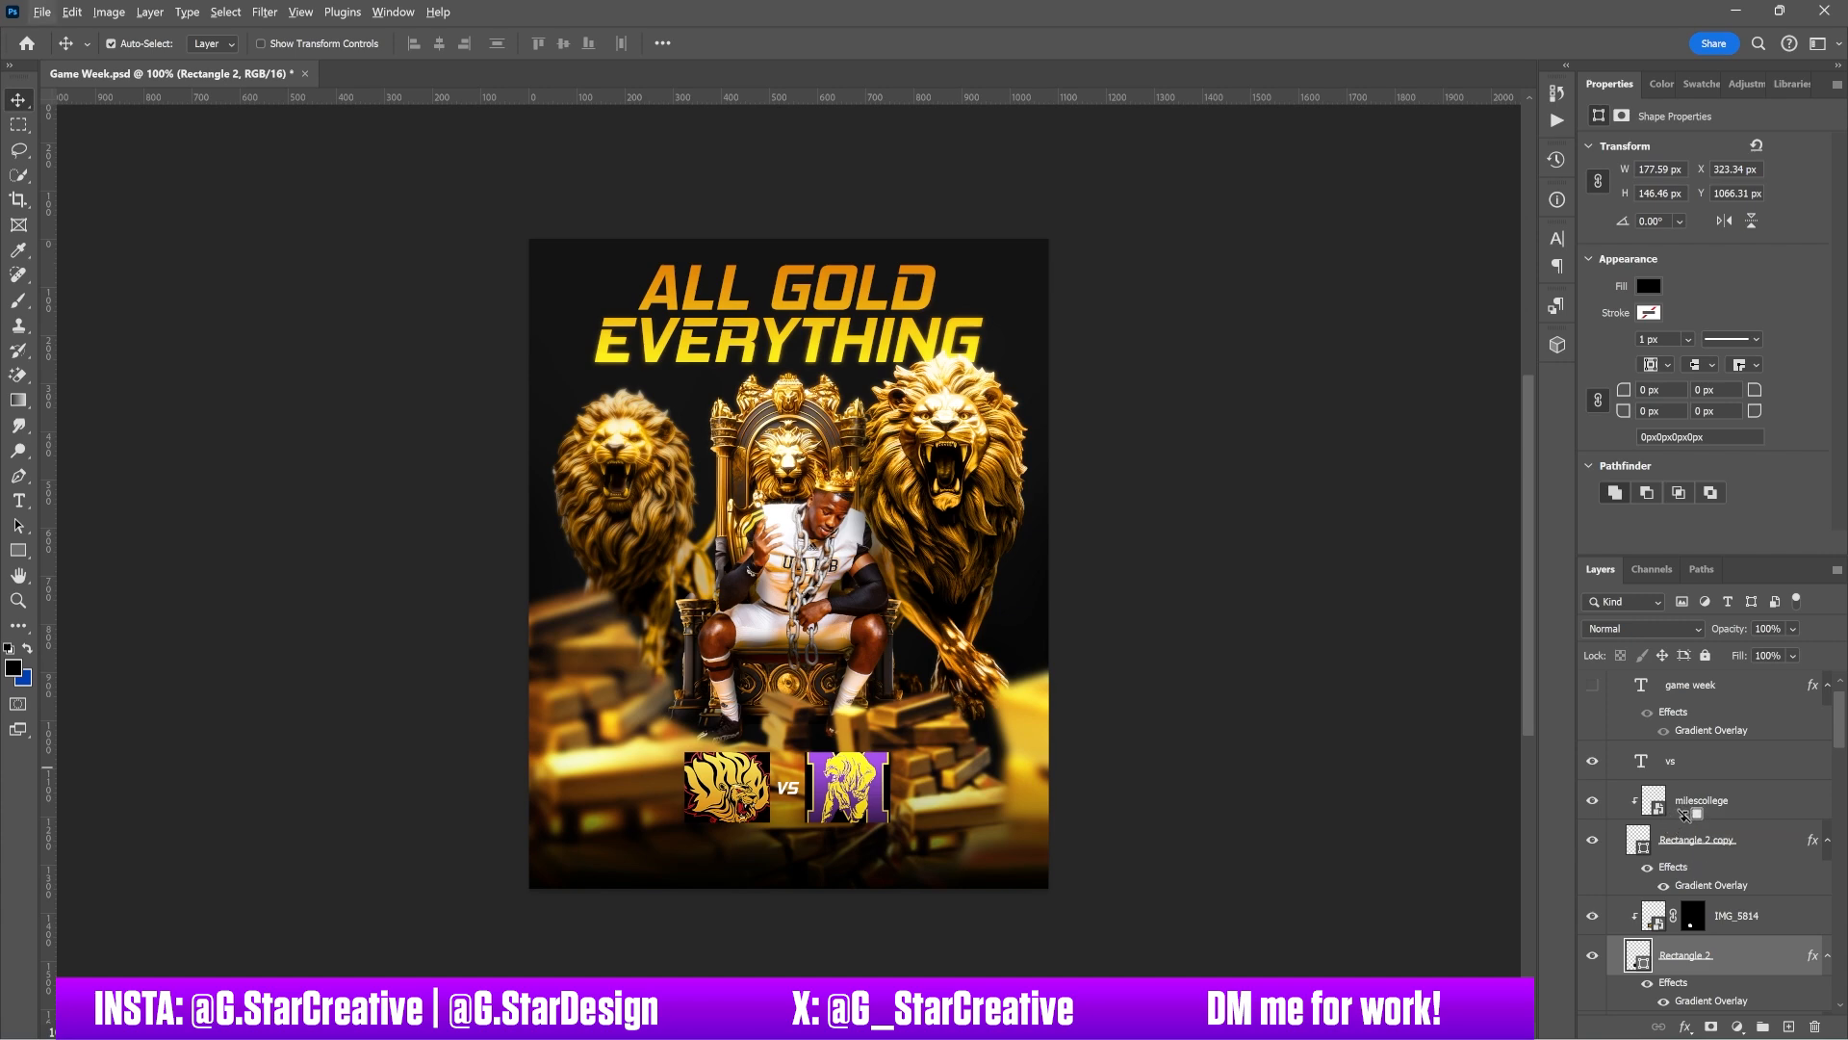
Step: Show the "game week" text below the logos and compare it with and without its Gradient Overlay effect
{"action": "scroll", "coordinate": [1682, 815], "scroll_direction": "up", "scroll_amount": 1}
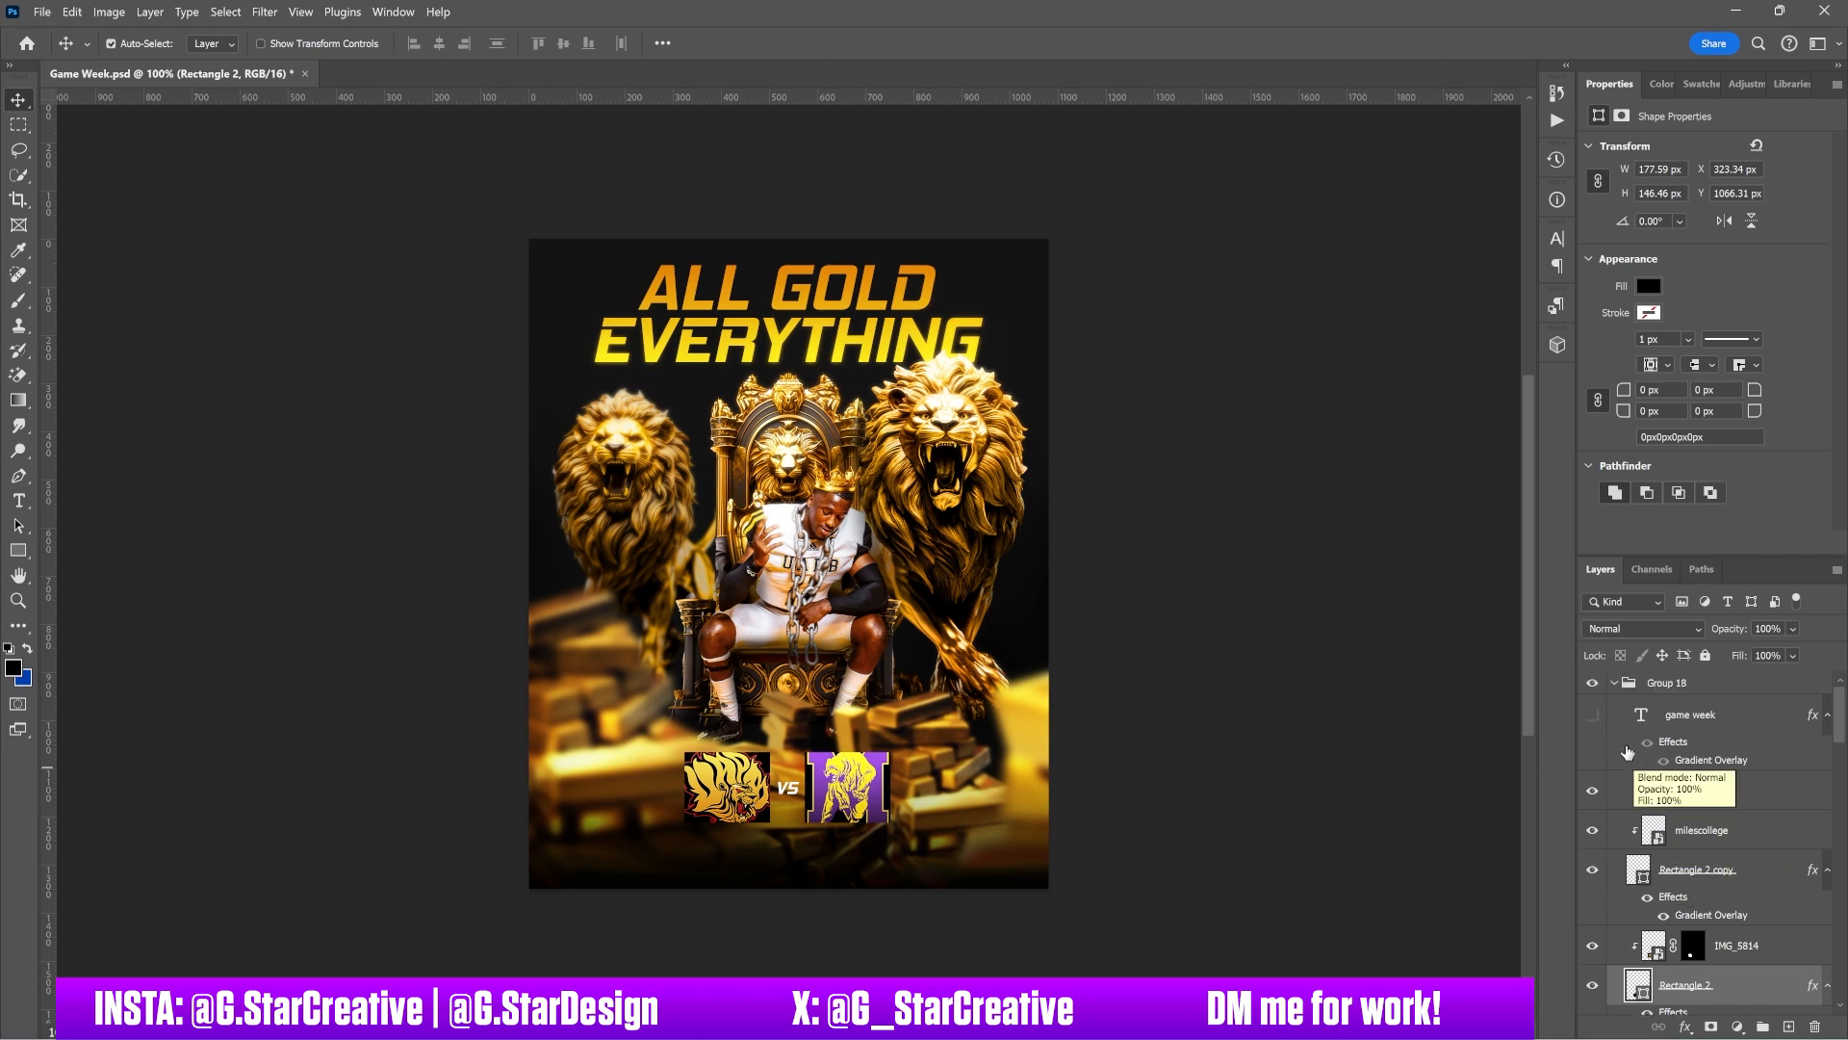
{"action": "left_click", "coordinate": [1593, 716]}
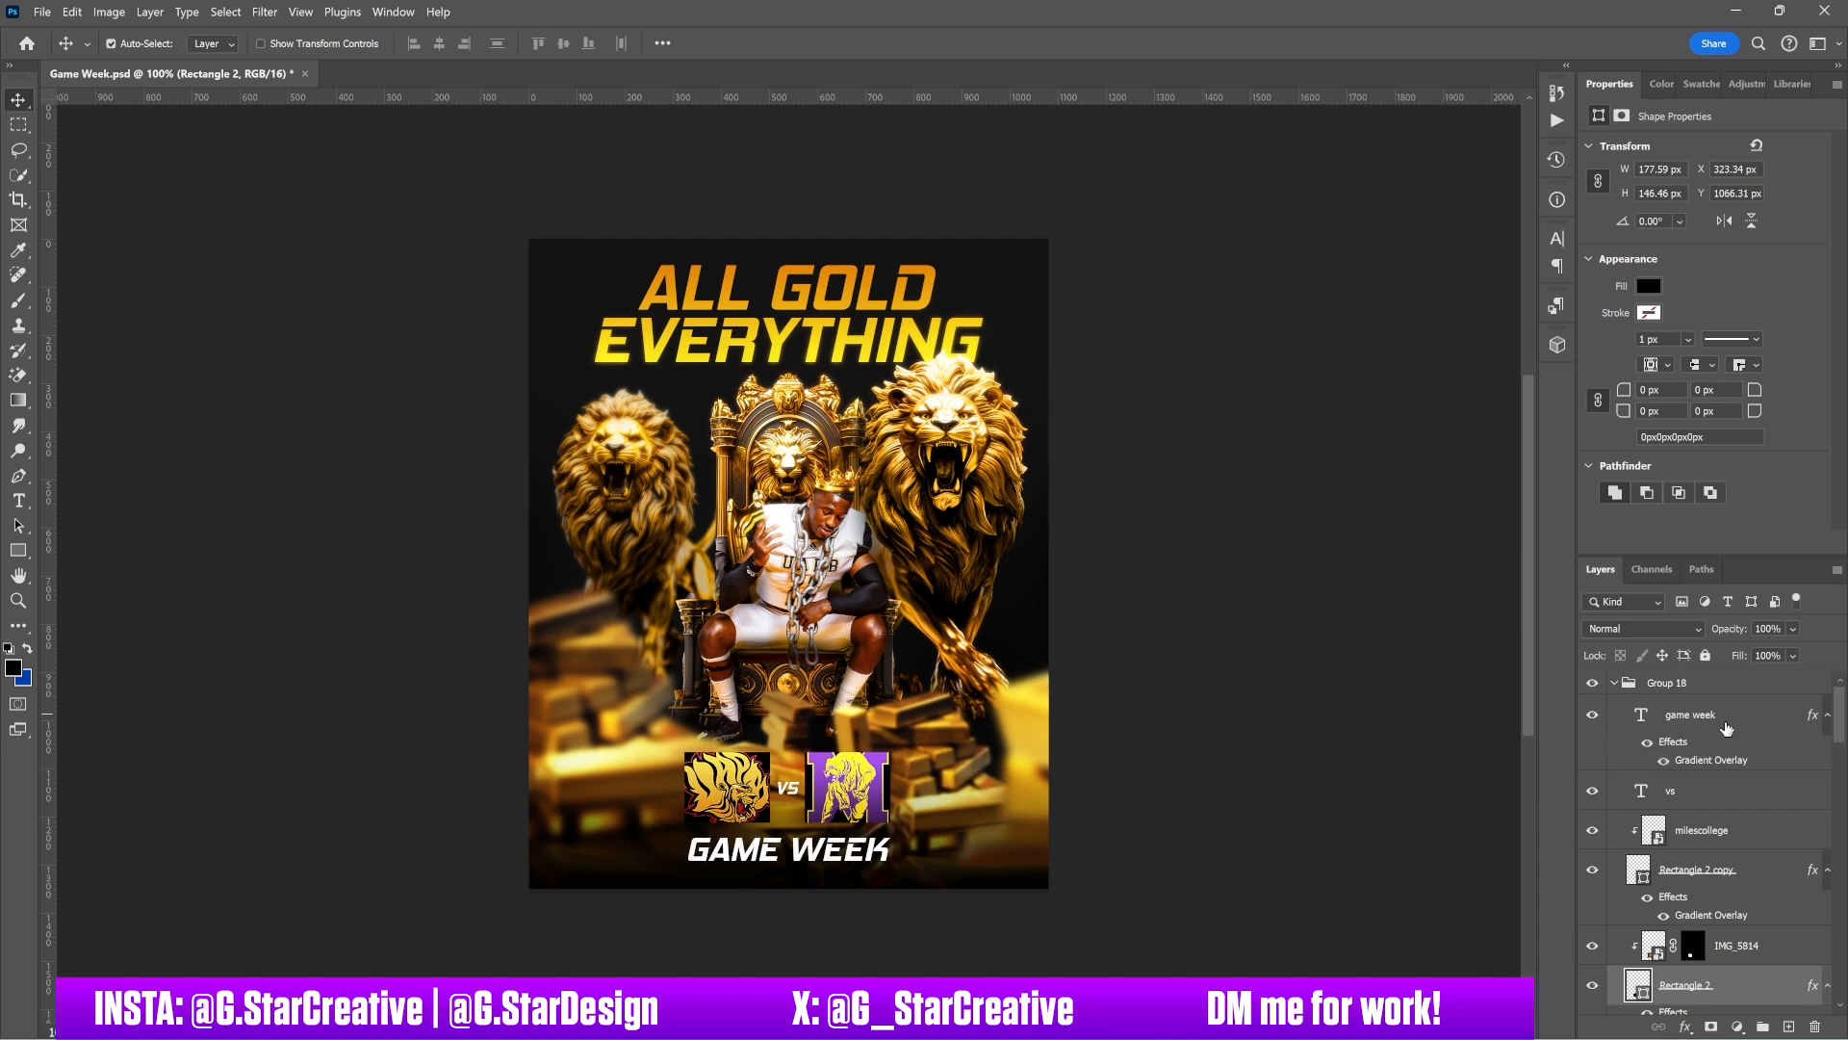
{"action": "left_click", "coordinate": [1650, 743]}
{"action": "left_click", "coordinate": [1649, 745]}
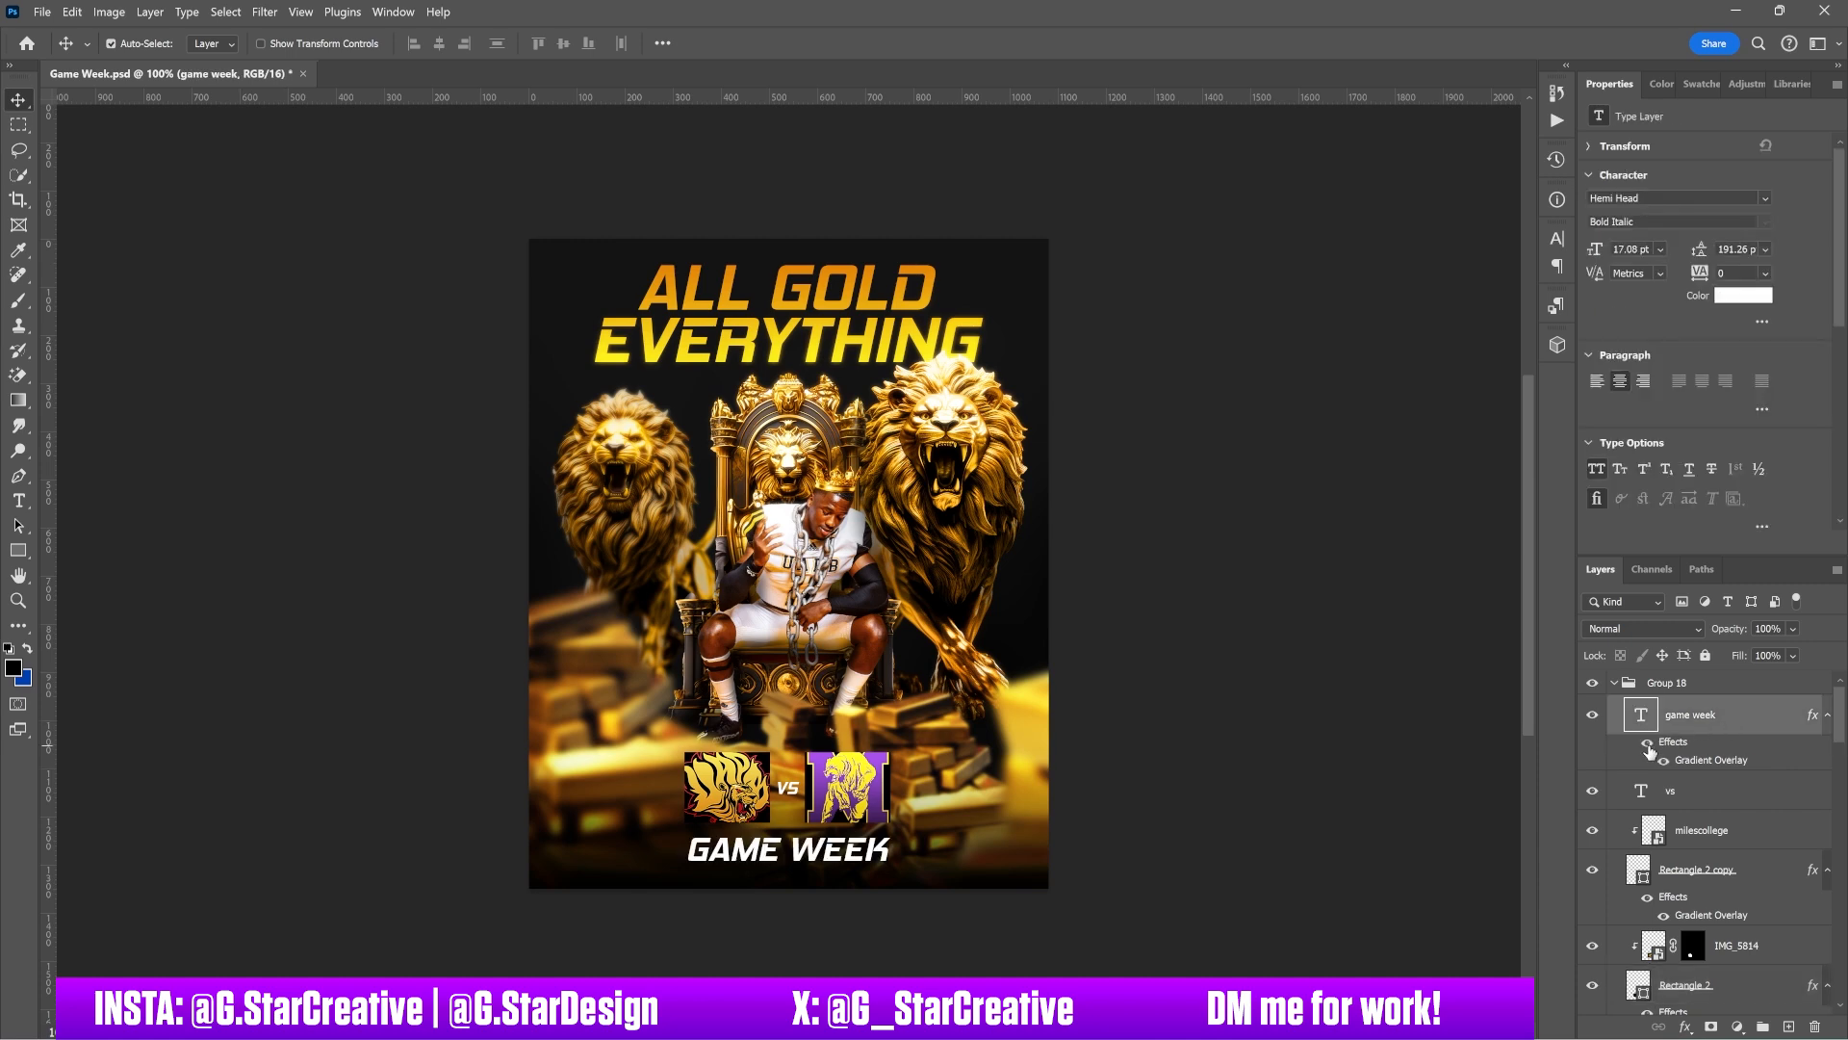